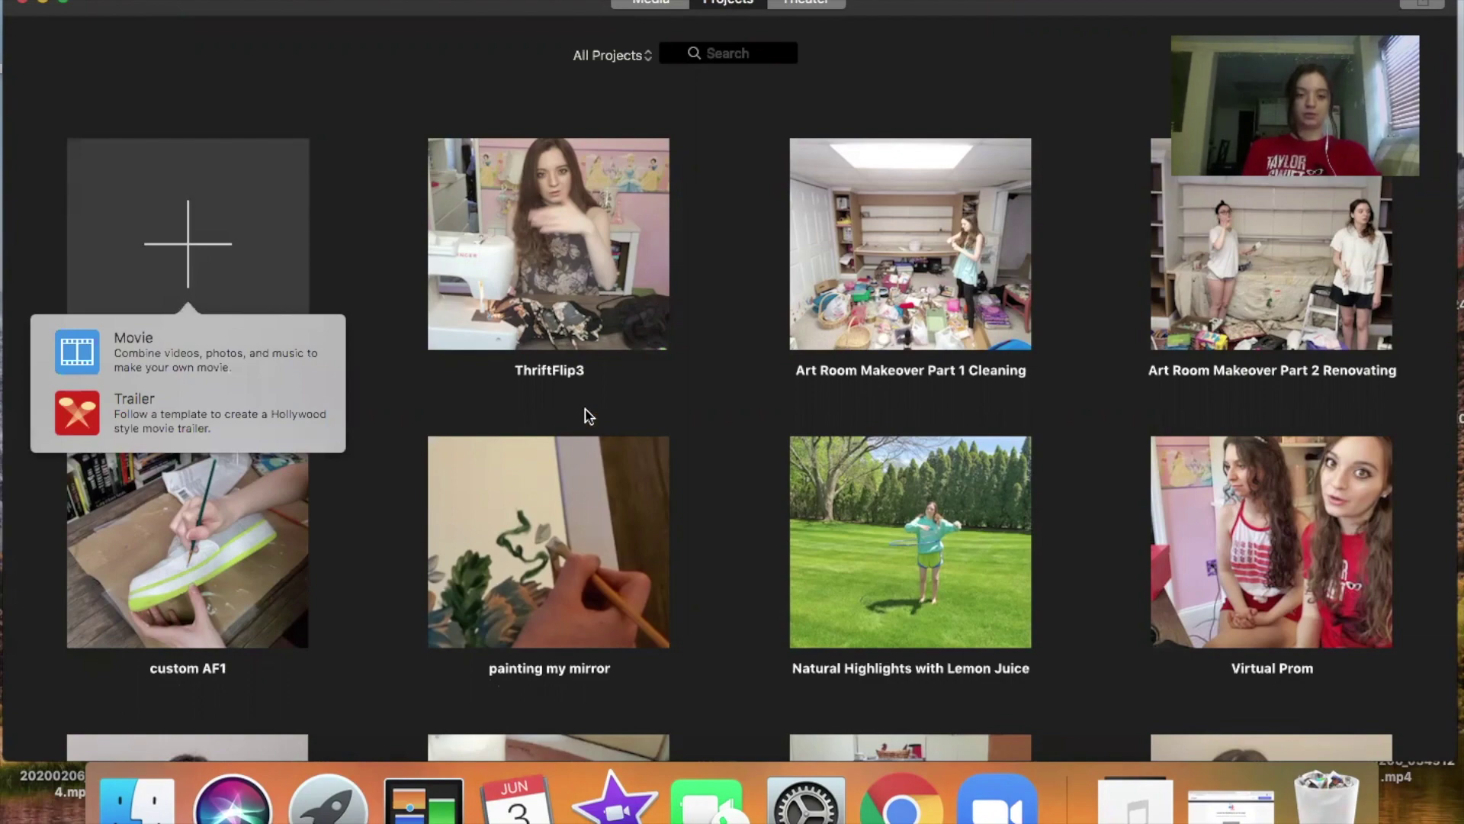
# Add all the video files from the custom Air Force ones folder to the new movie's timeline
pyautogui.press('Down')
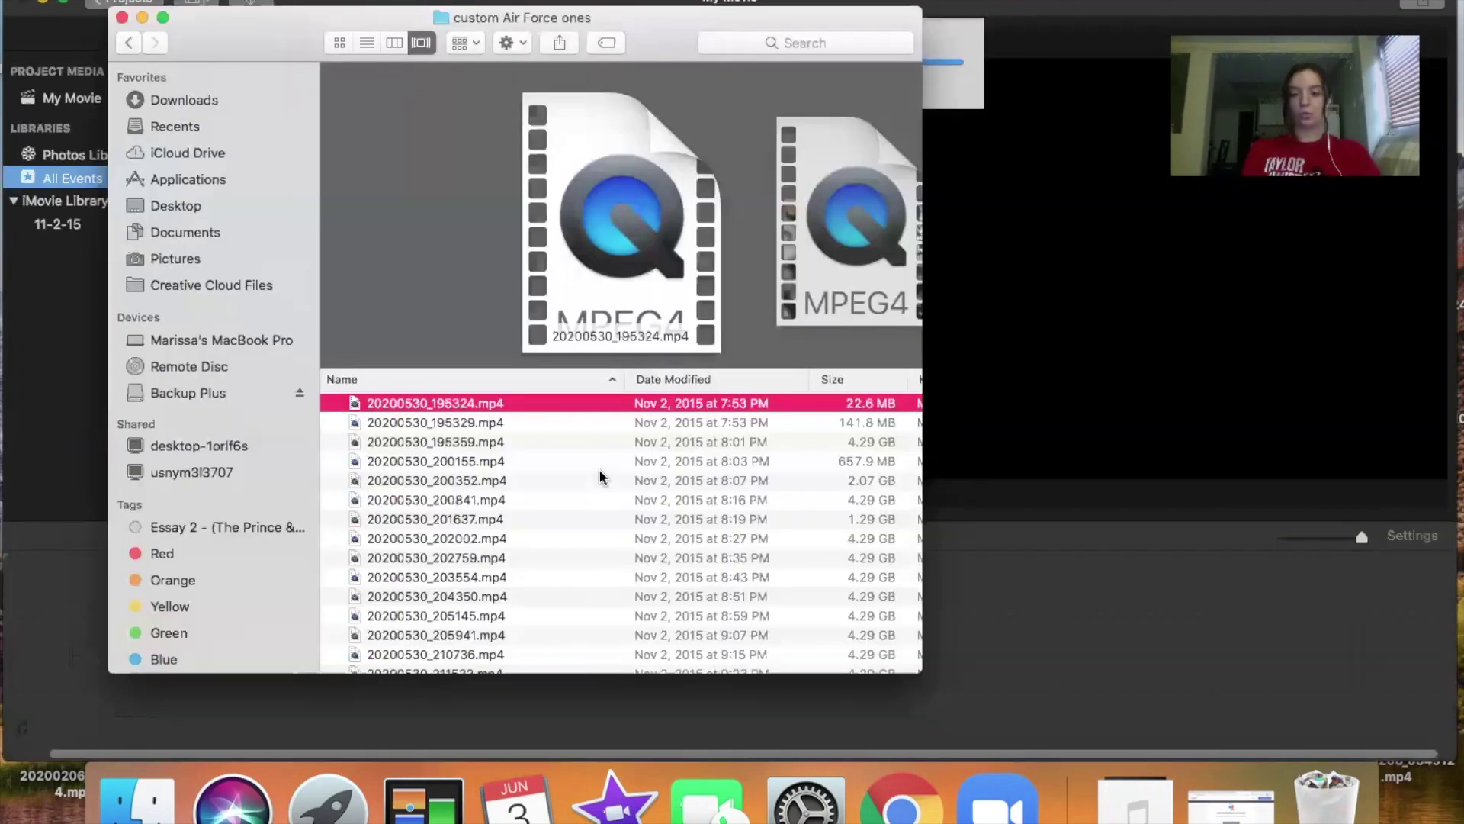
pyautogui.scroll(-5, 600, 472)
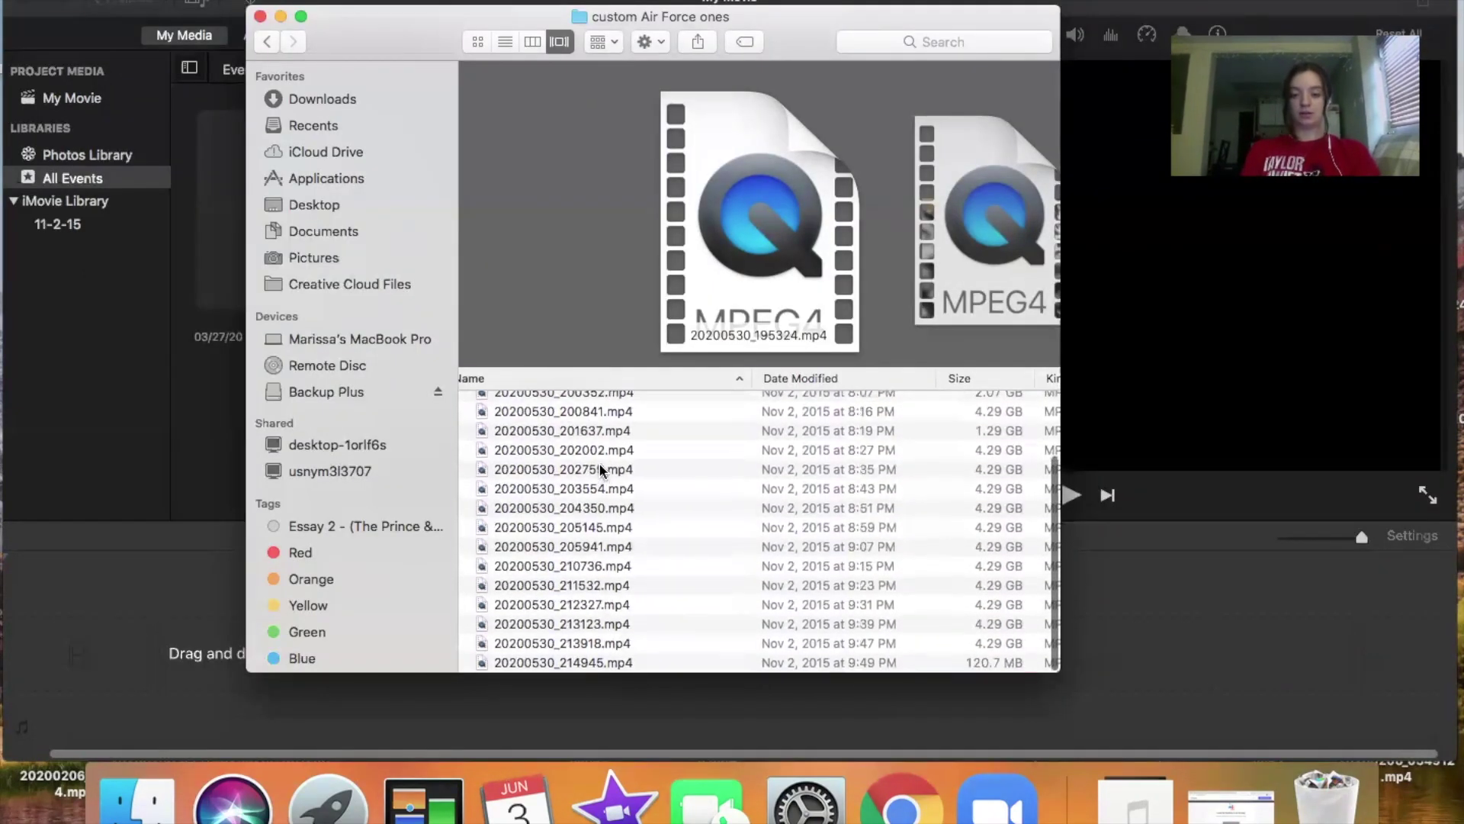
pyautogui.press('super+a')
pyautogui.scroll(5, 600, 469)
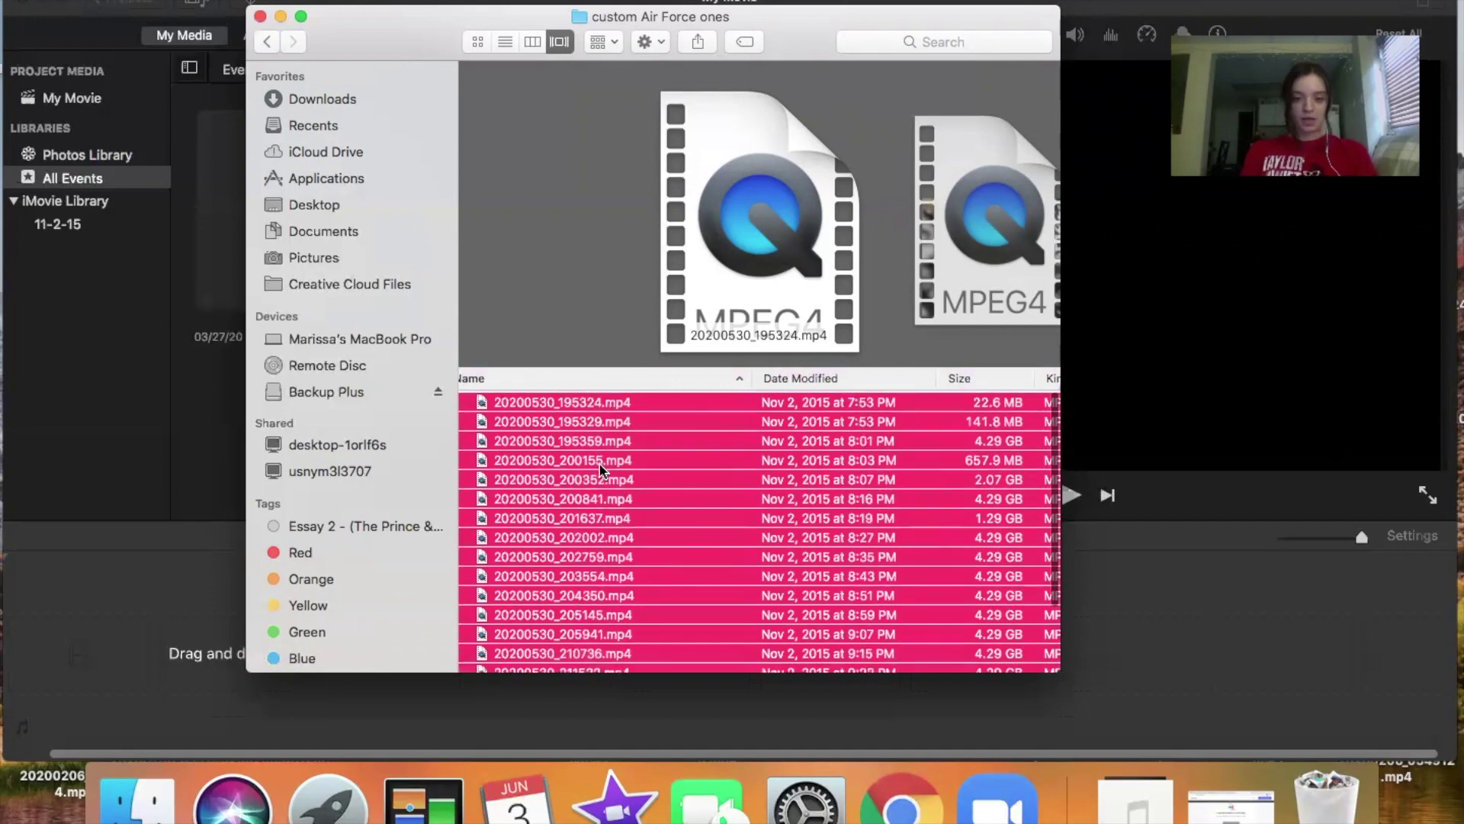
pyautogui.moveTo(177, 598); pyautogui.dragTo(122, 621)
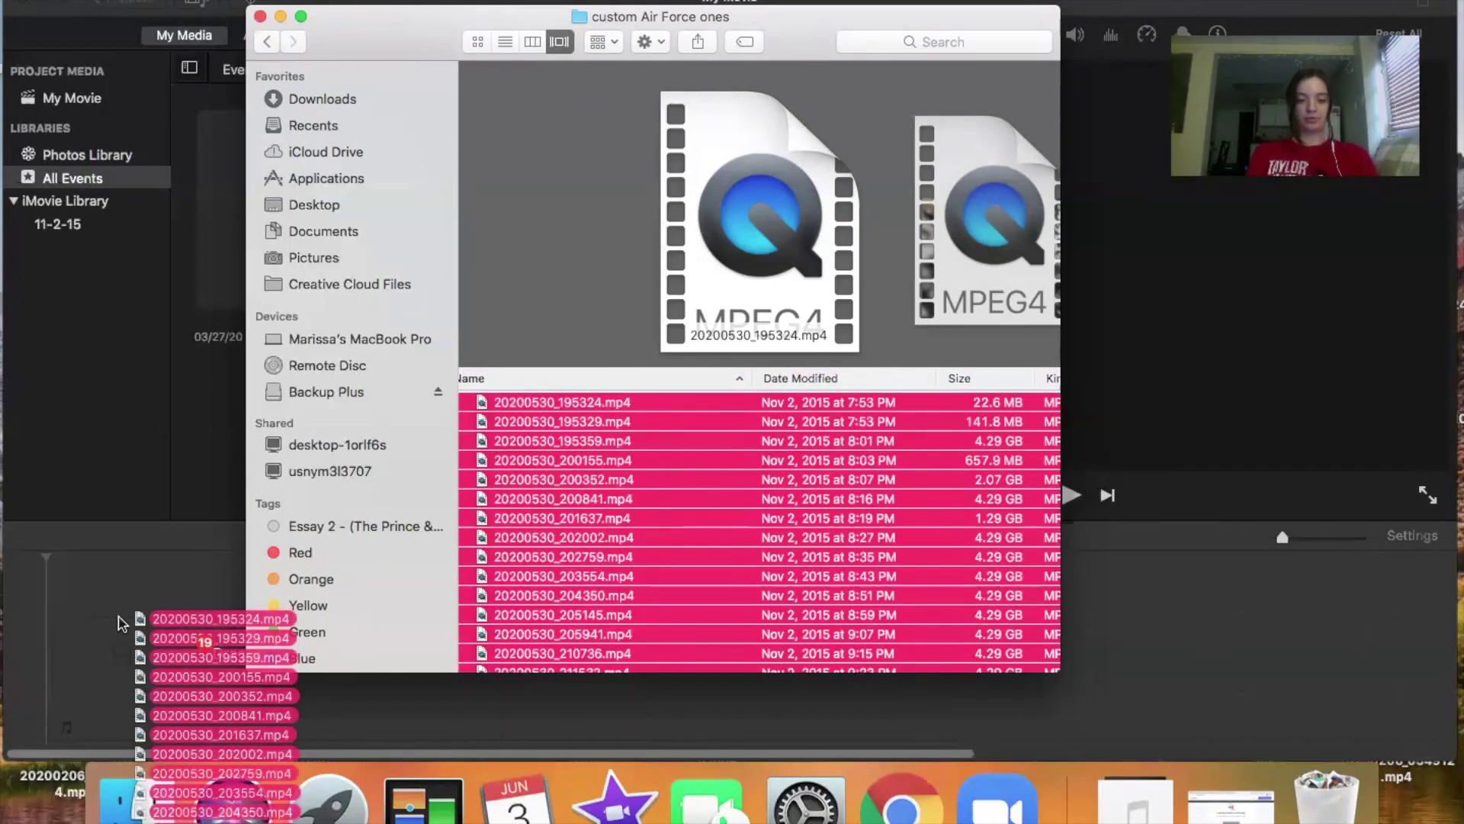
pyautogui.moveTo(108, 615); pyautogui.dragTo(104, 615)
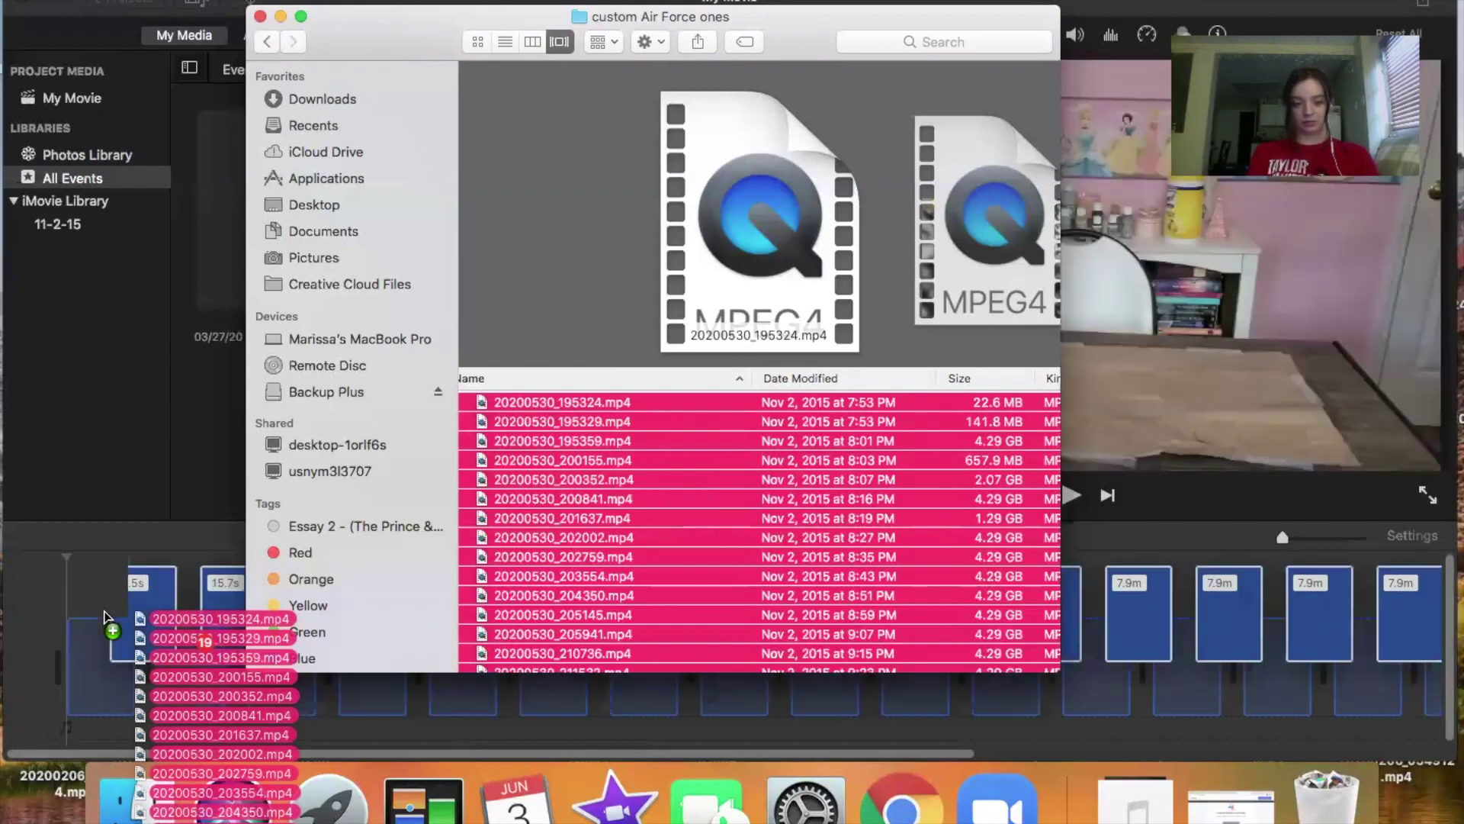
pyautogui.moveTo(105, 615); pyautogui.dragTo(104, 615)
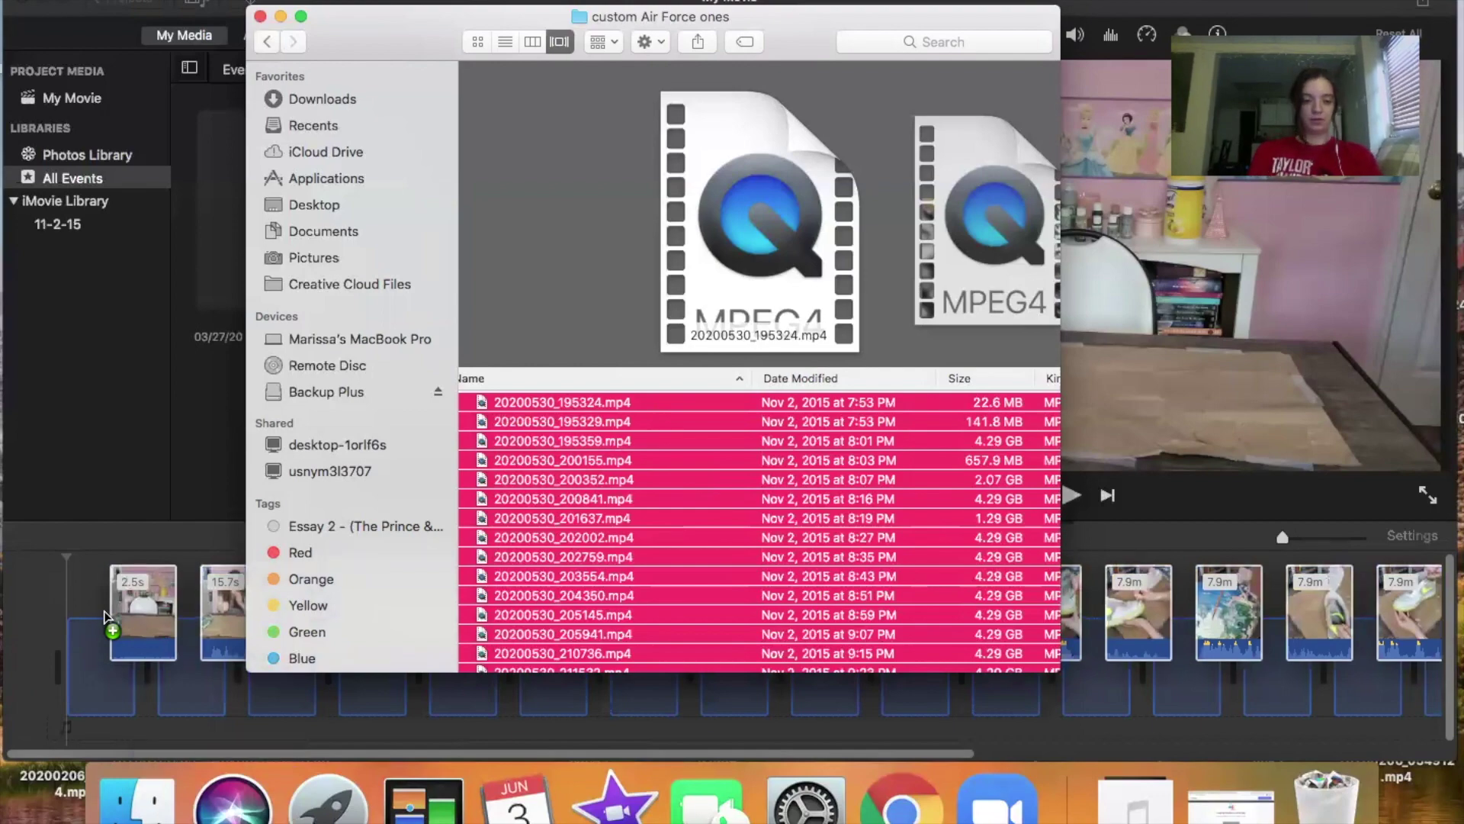
pyautogui.click(105, 581)
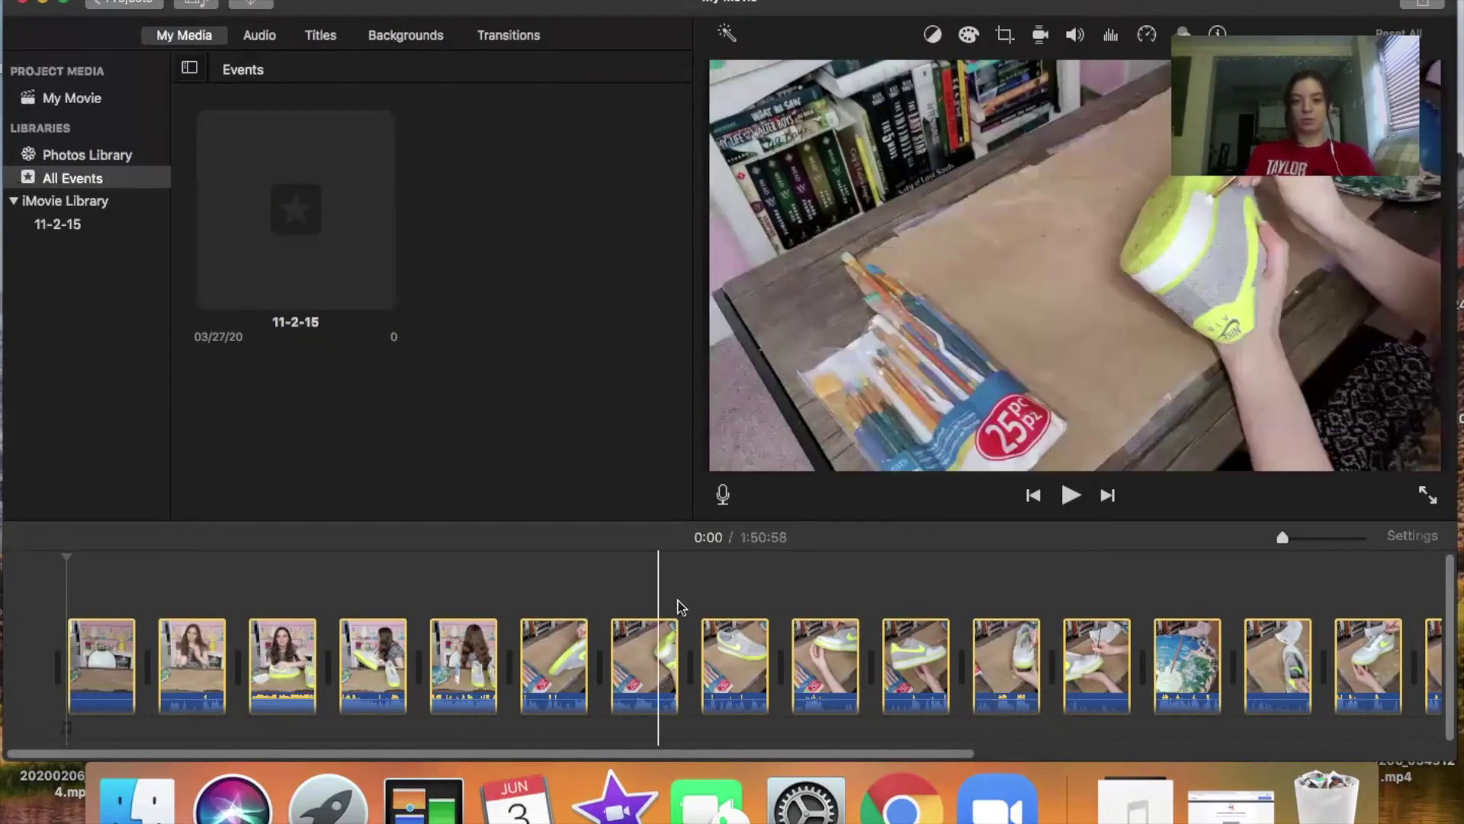
# Preview the footage at several points in the timeline to examine where the talking introduction begins
pyautogui.click(699, 601)
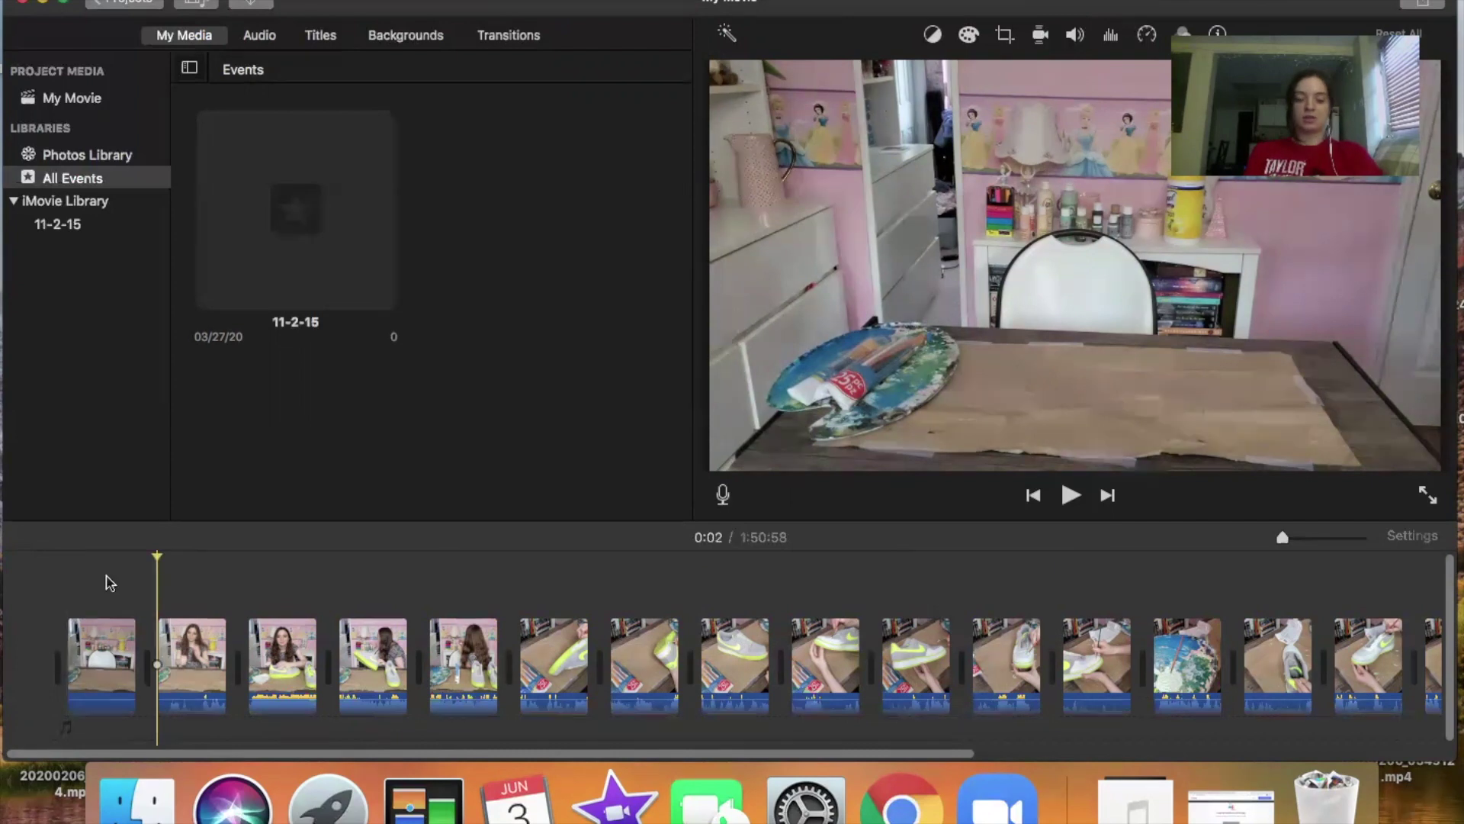
pyautogui.click(191, 614)
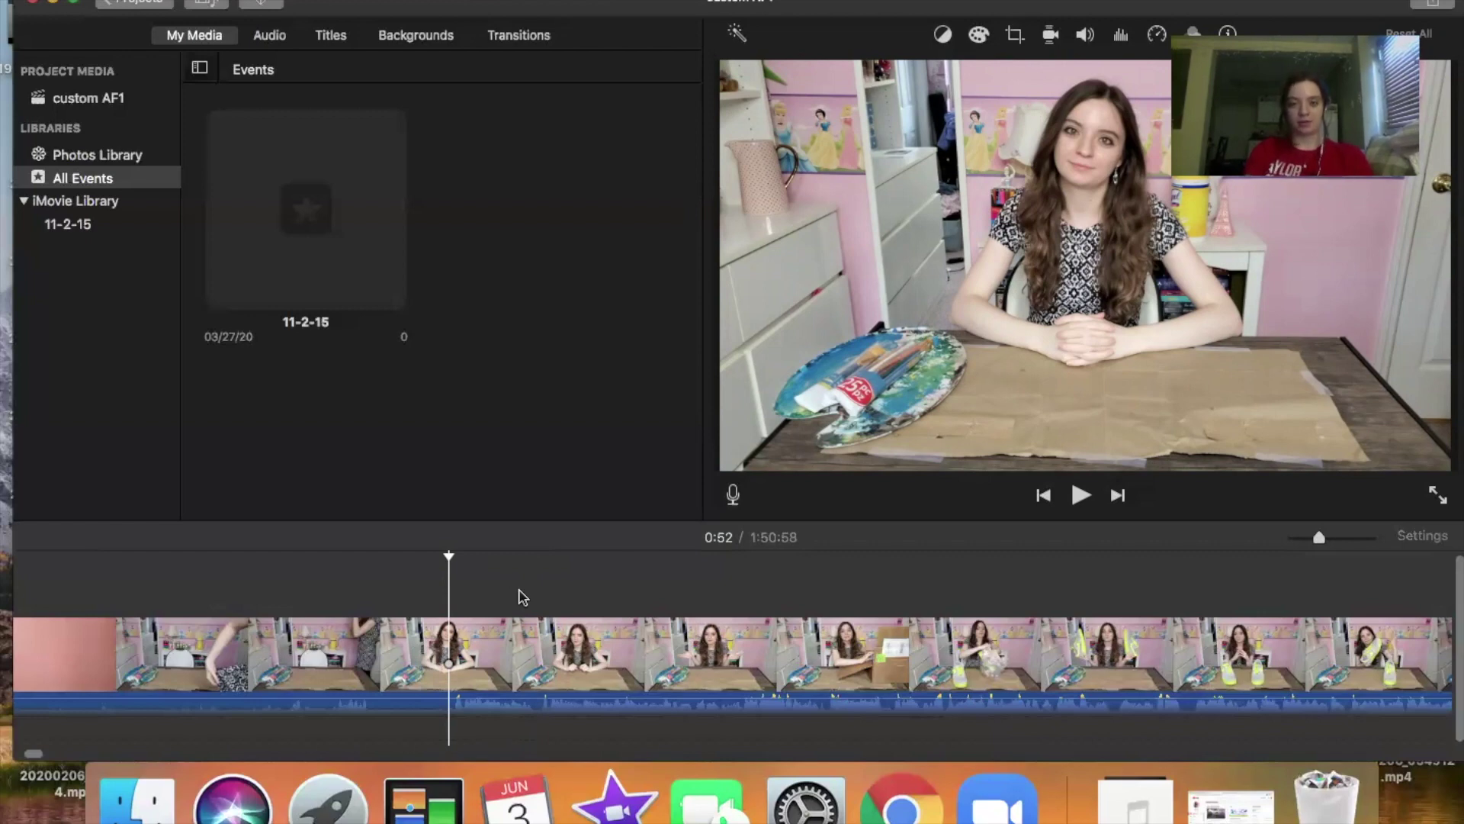
pyautogui.press('space')
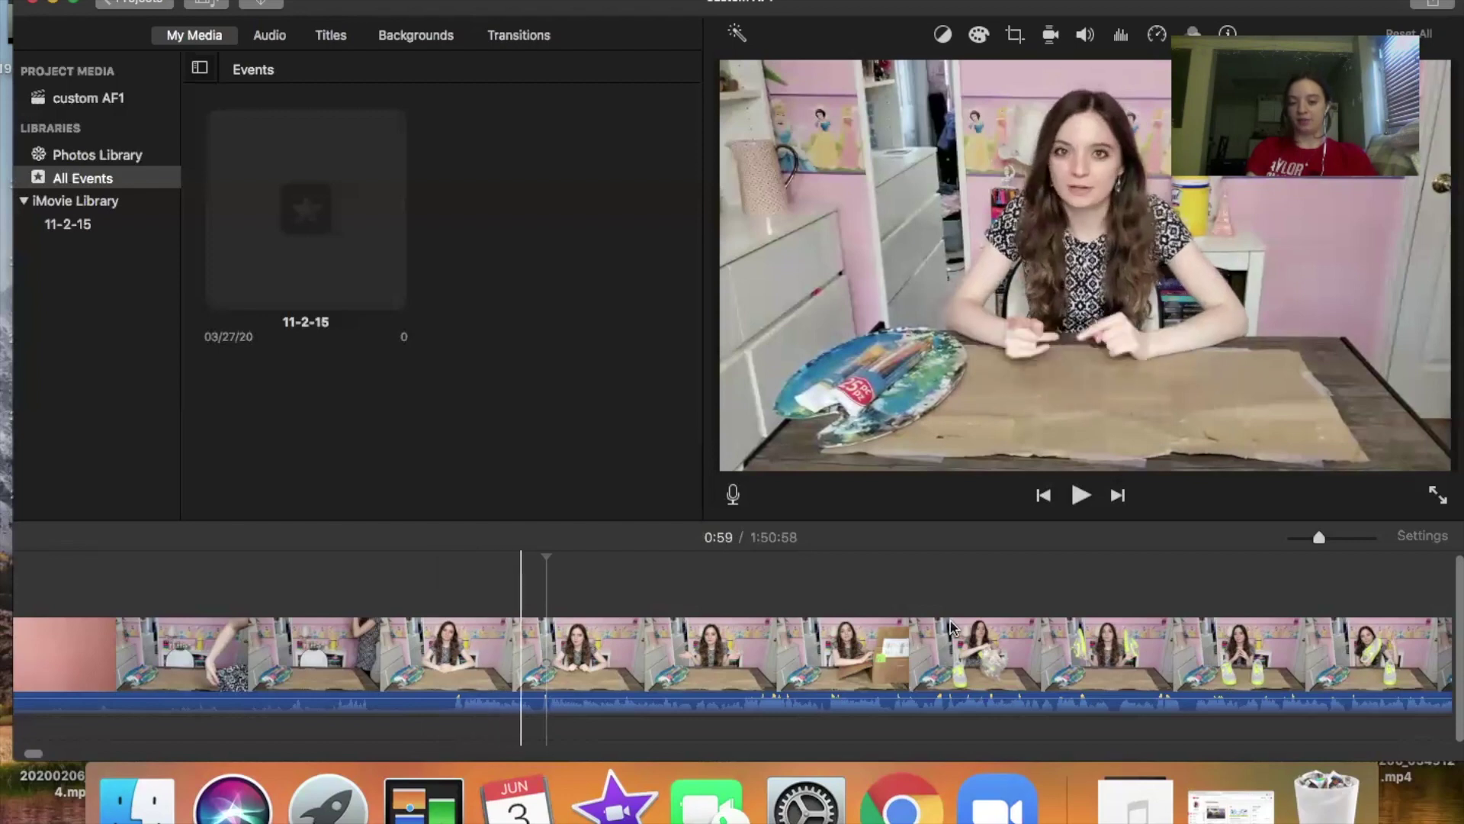
pyautogui.click(975, 636)
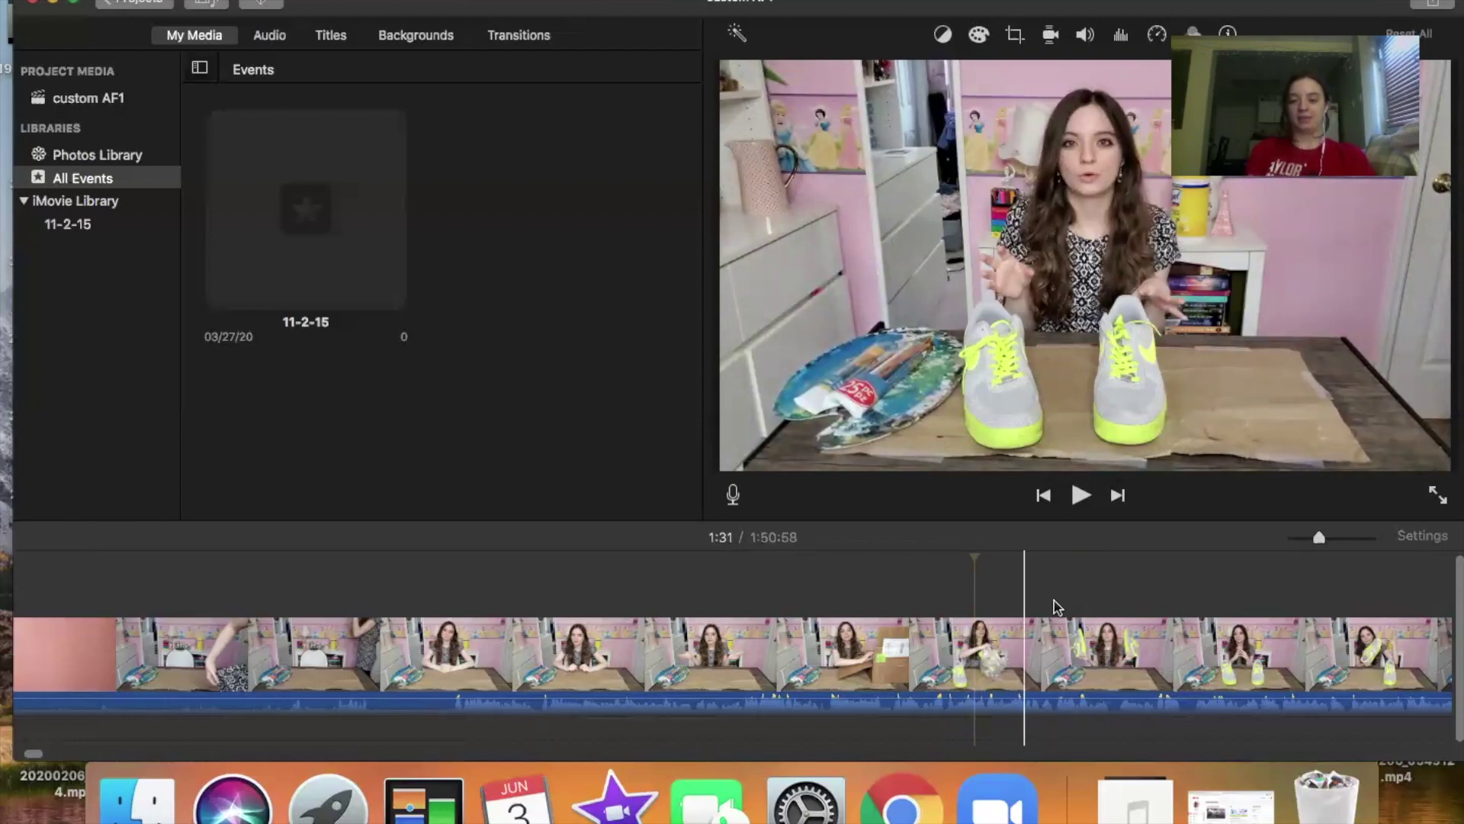
pyautogui.press('space')
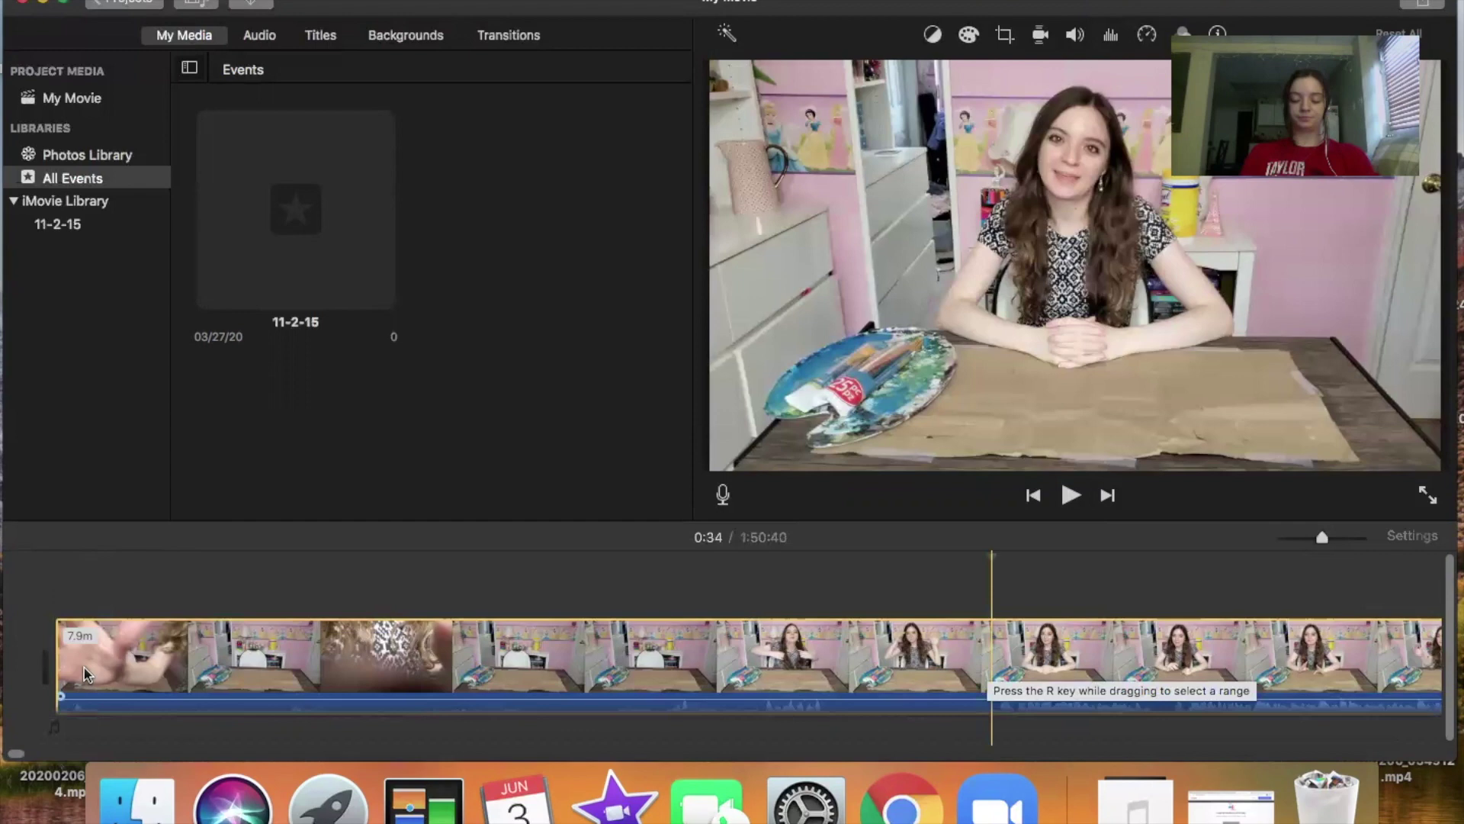
# Split the 7.9-minute talking clip at 0:34 and delete the unwanted footage before the split
pyautogui.scroll(3, 435, 689)
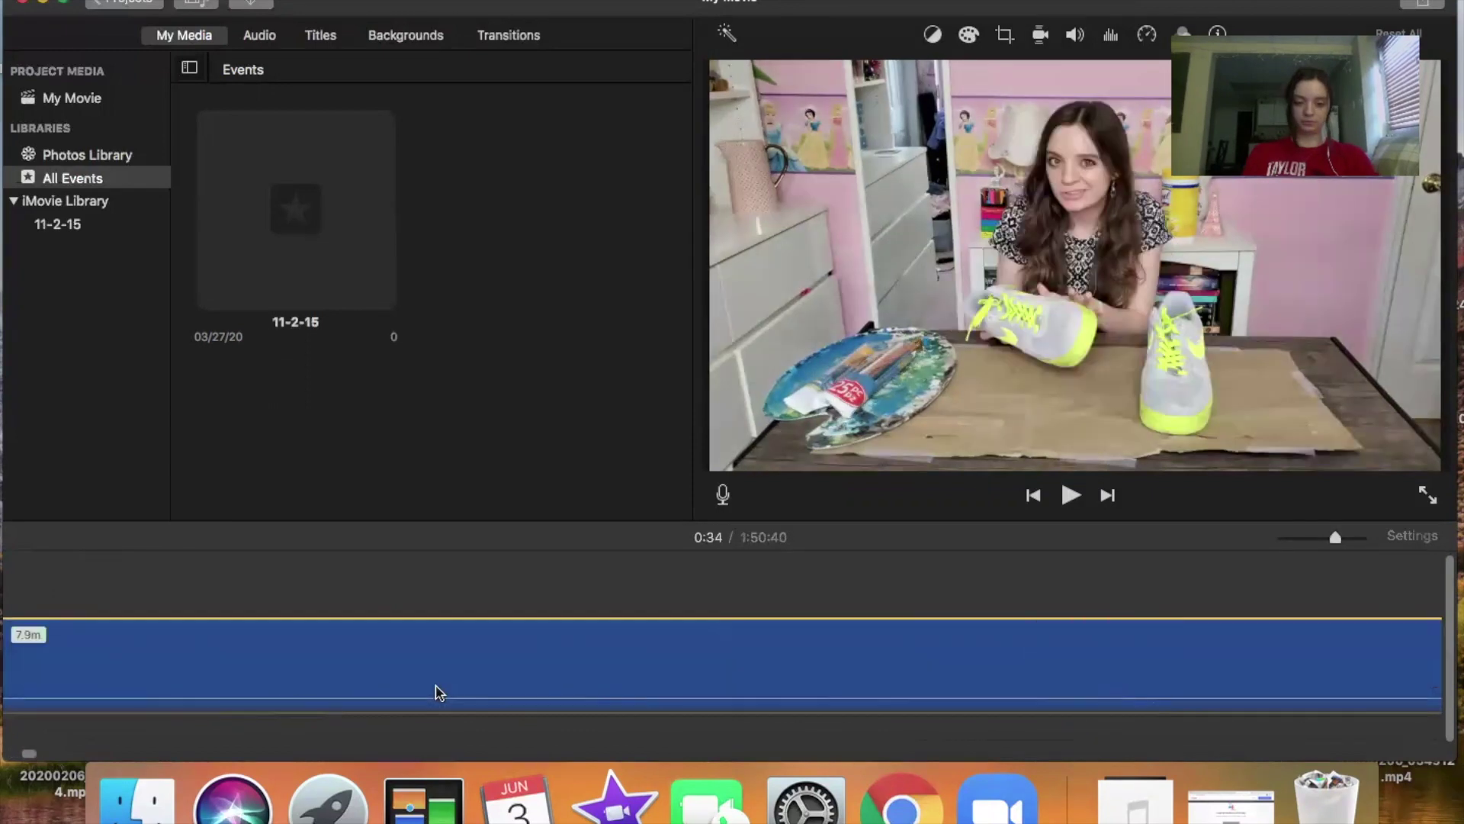
pyautogui.hscroll(10, 434, 690)
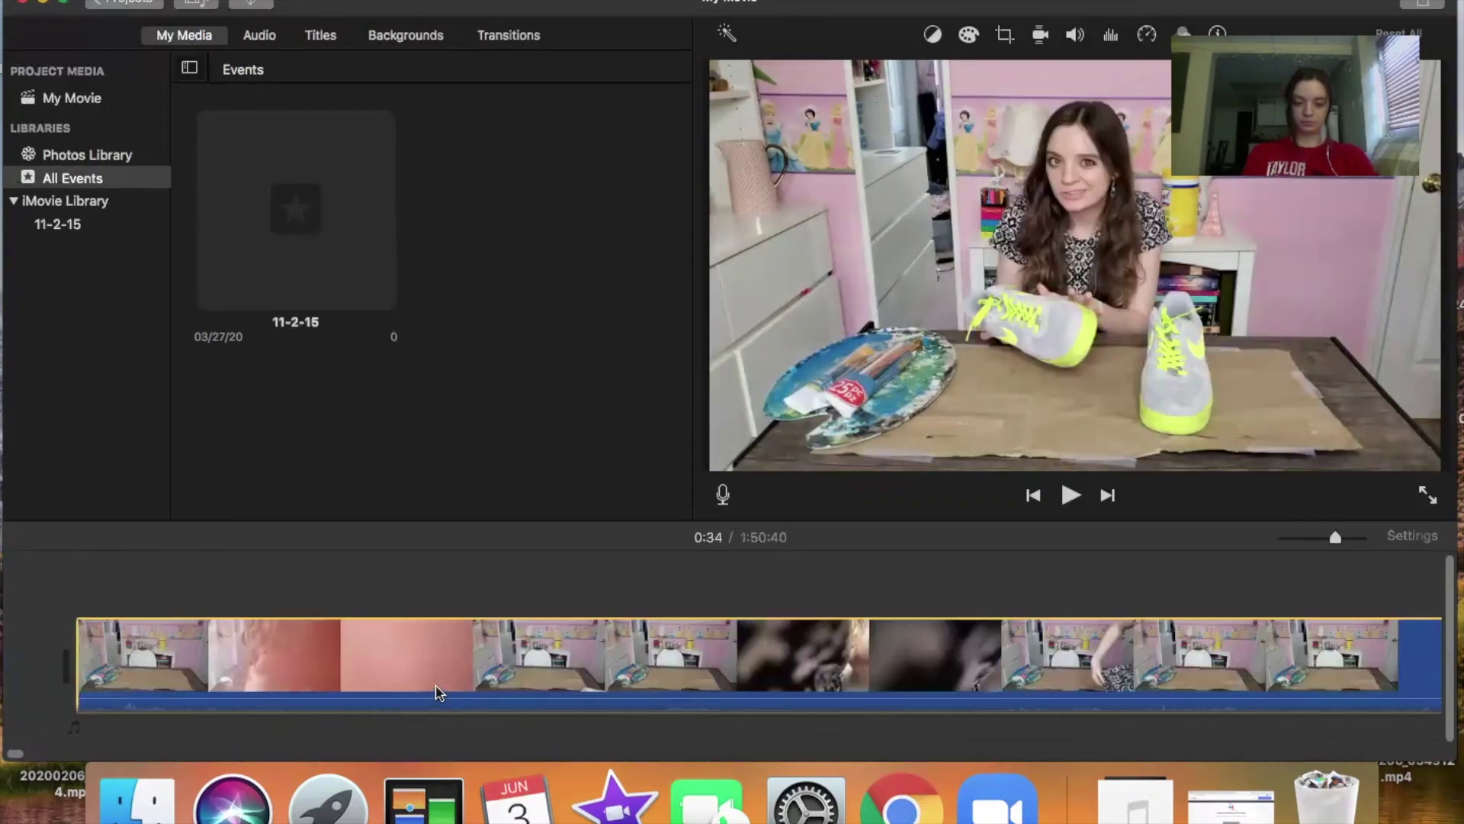
pyautogui.hscroll(5, 769, 657)
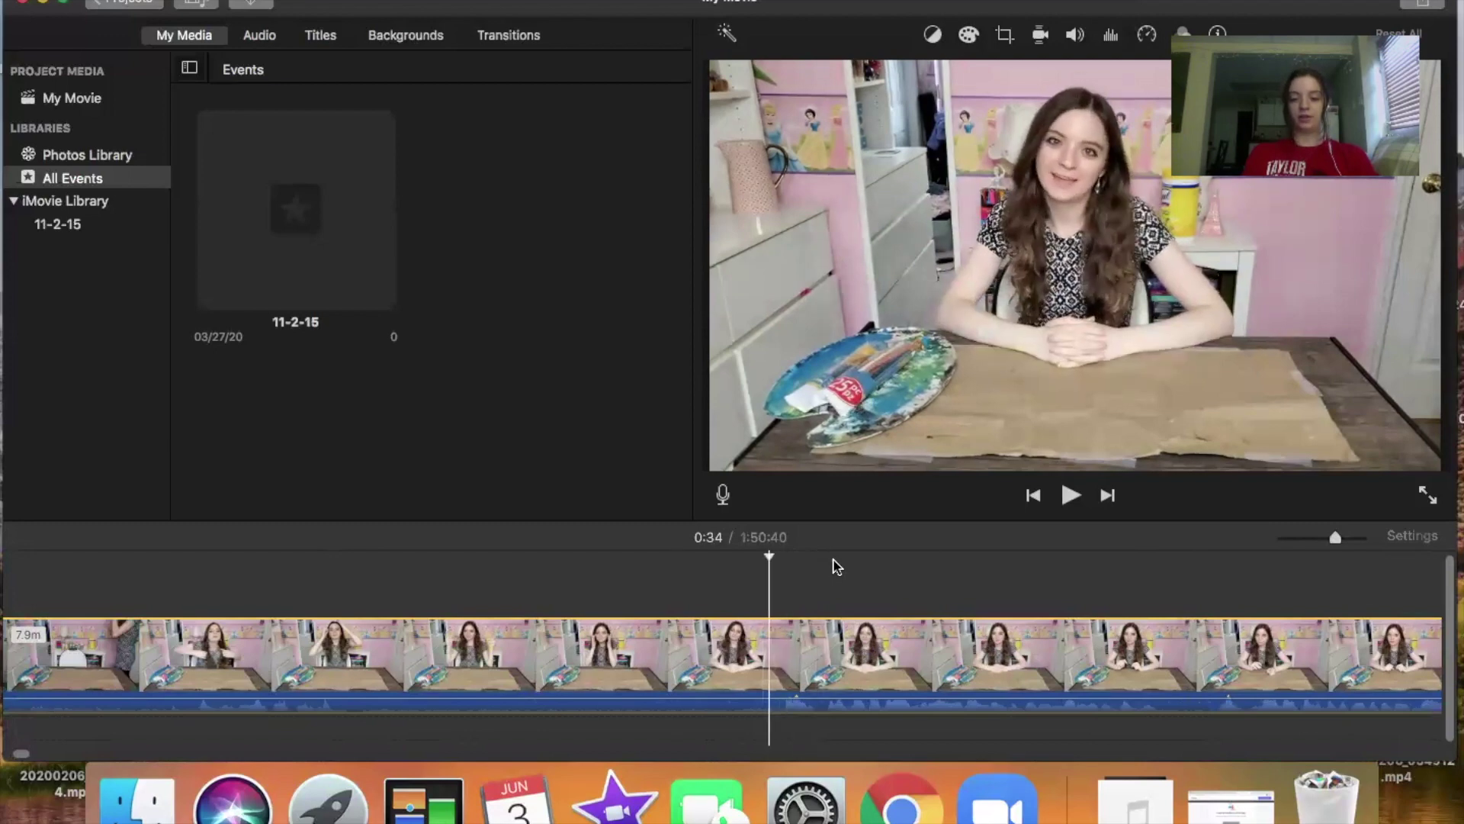
pyautogui.rightClick(837, 566)
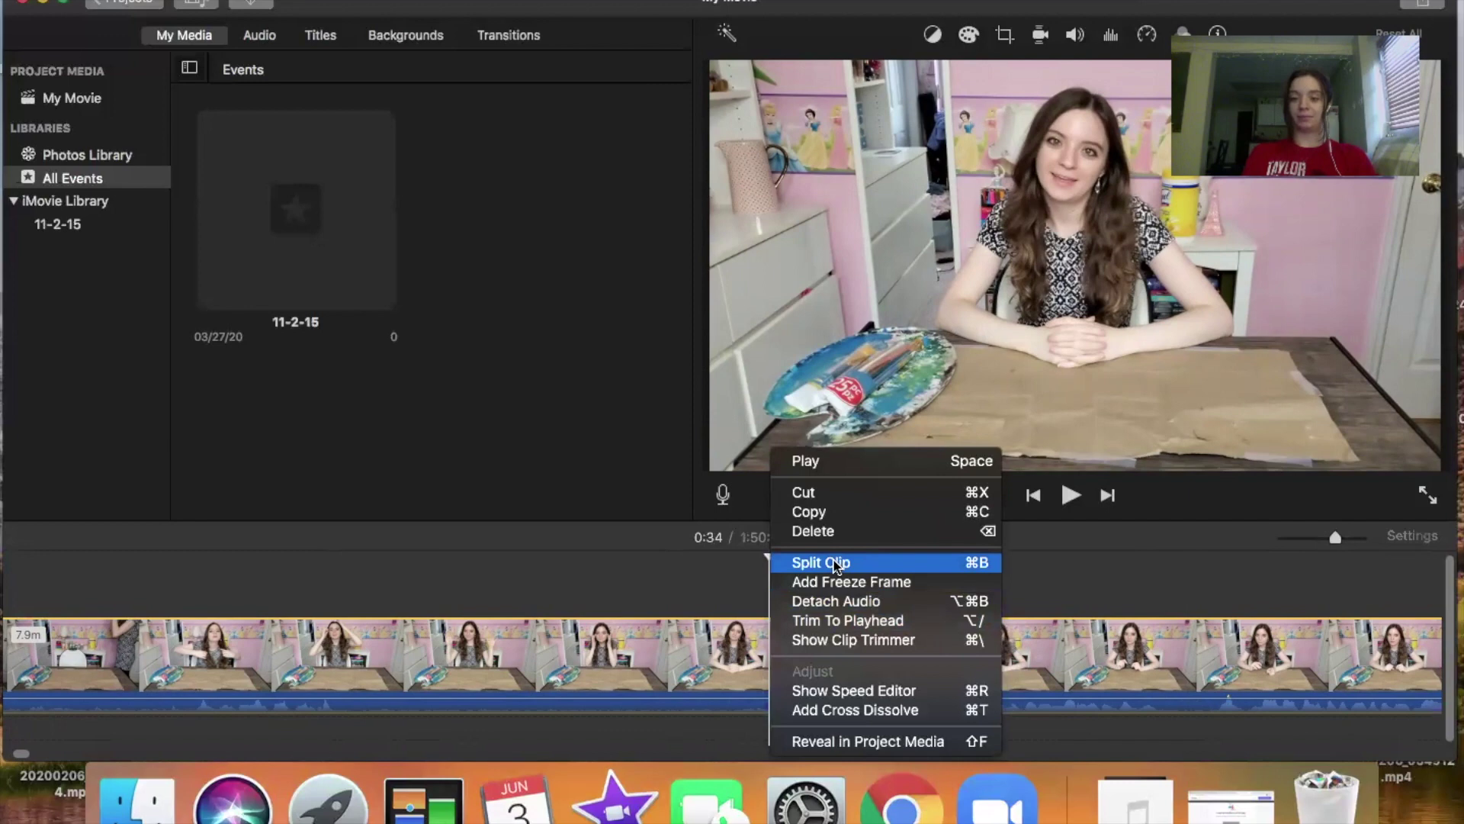
pyautogui.click(836, 563)
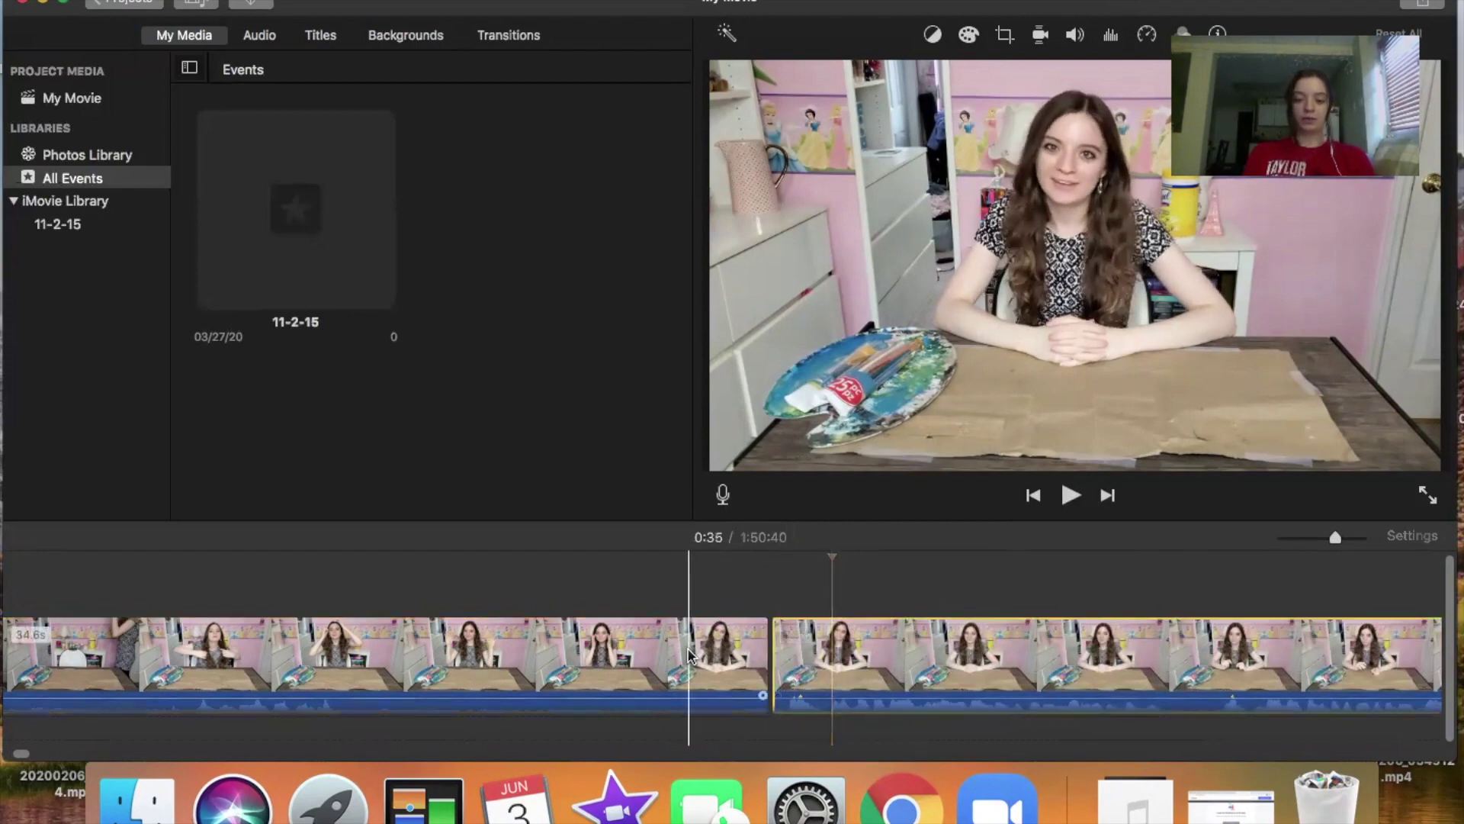
pyautogui.click(688, 656)
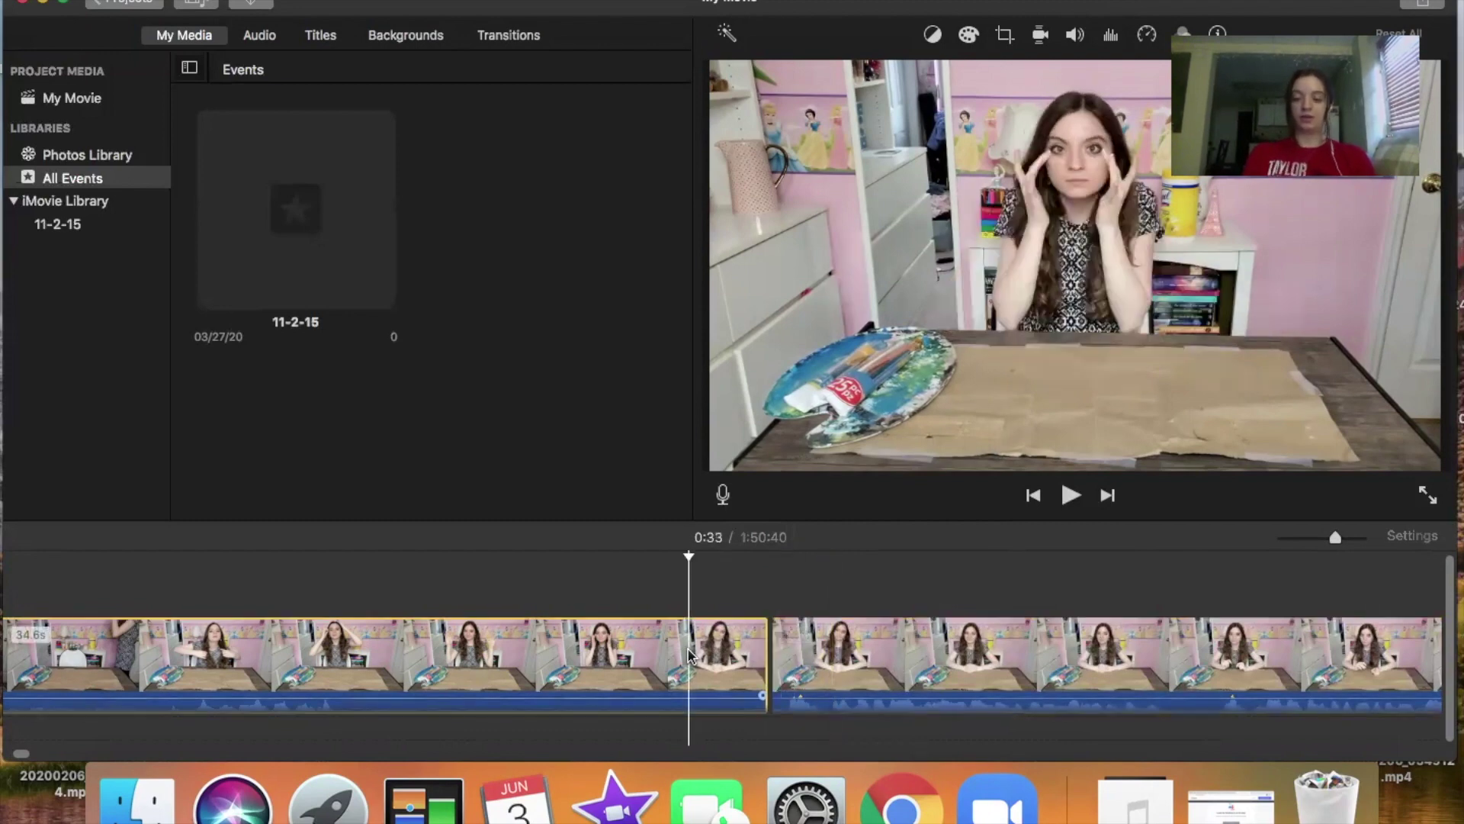
pyautogui.press('Delete')
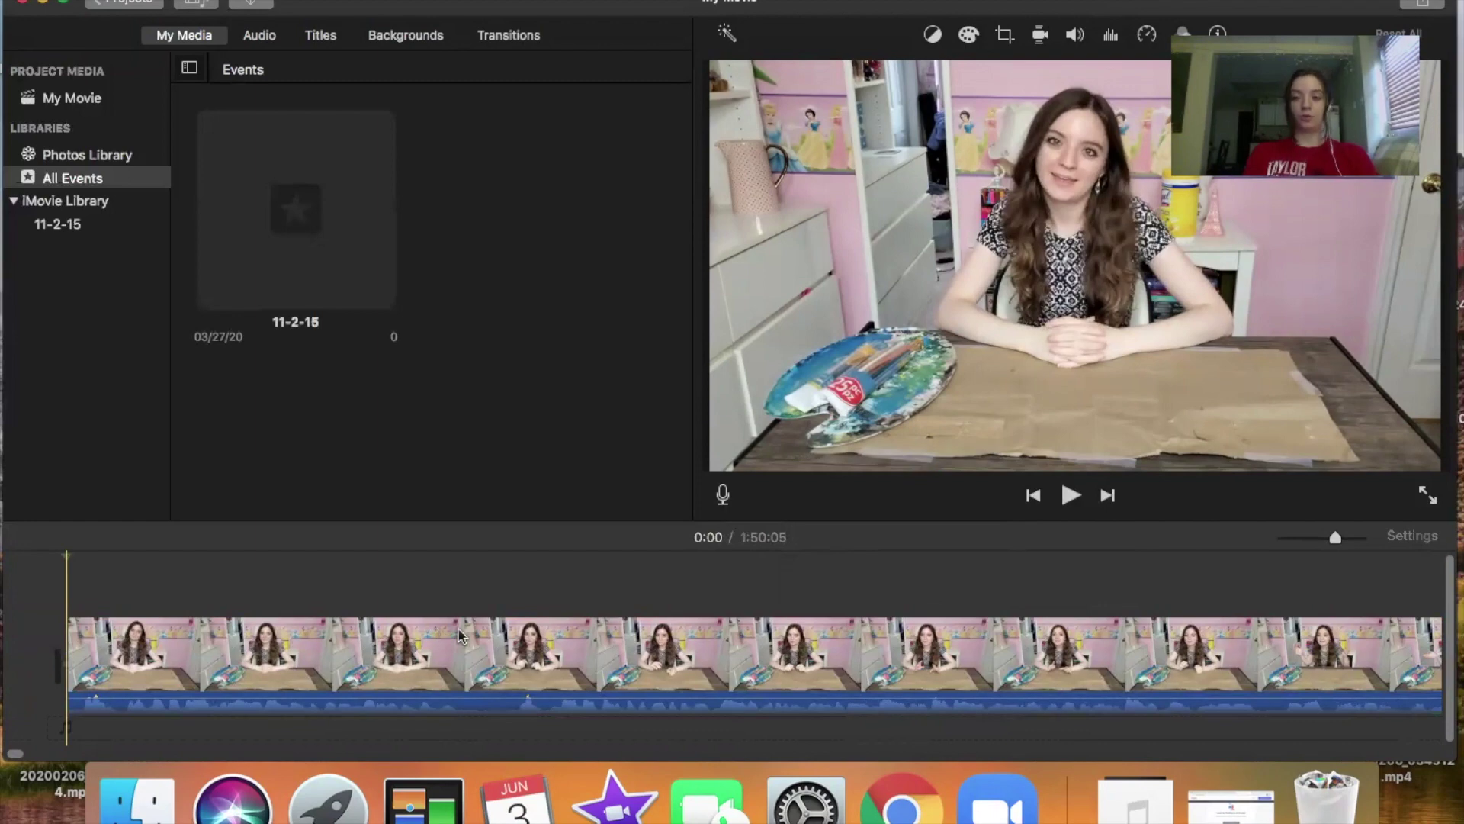
# Play the opening of the talking clip and split it at 0:05
pyautogui.press('space')
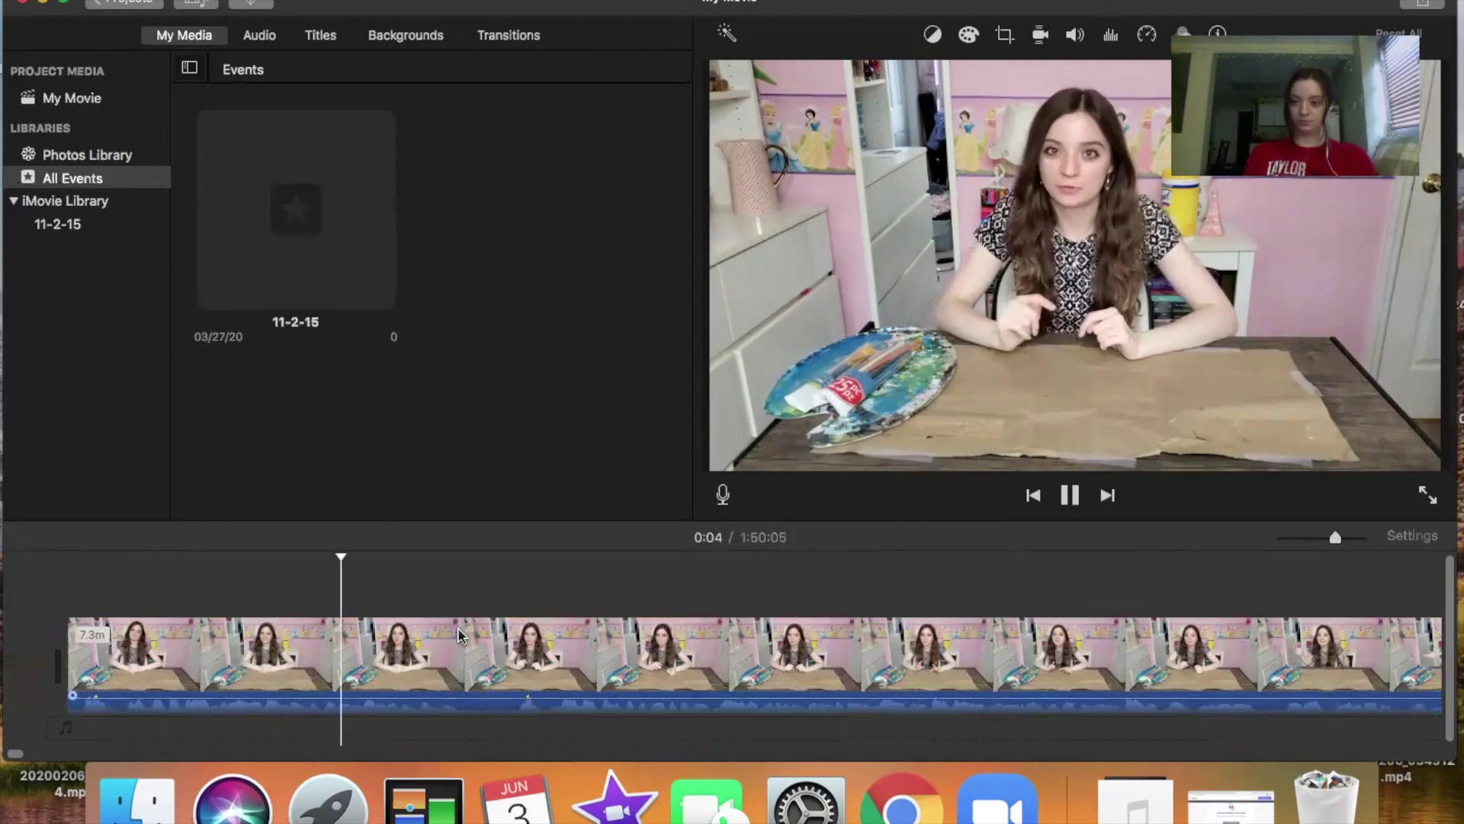
pyautogui.press('space')
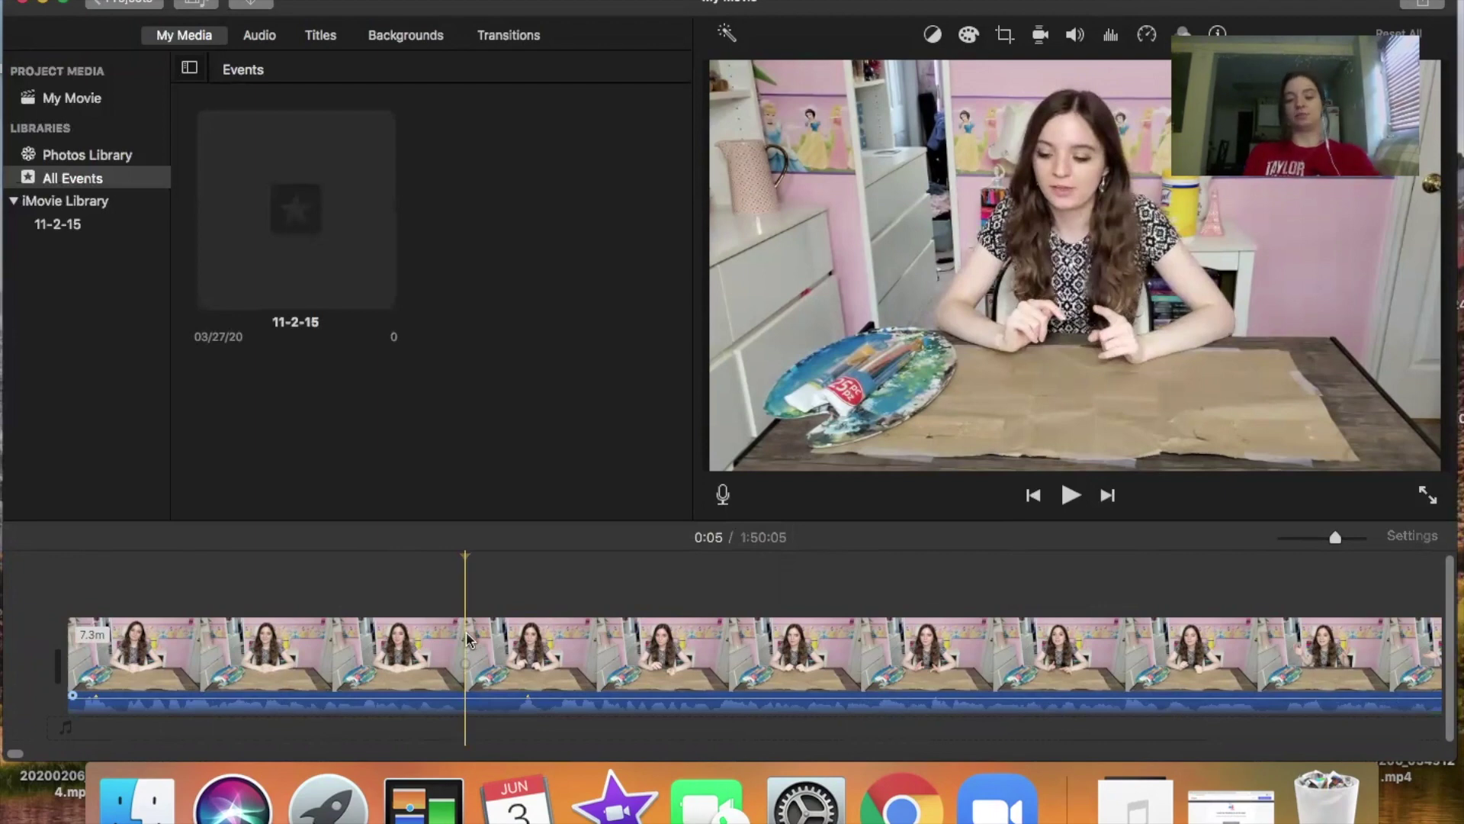
pyautogui.click(658, 670)
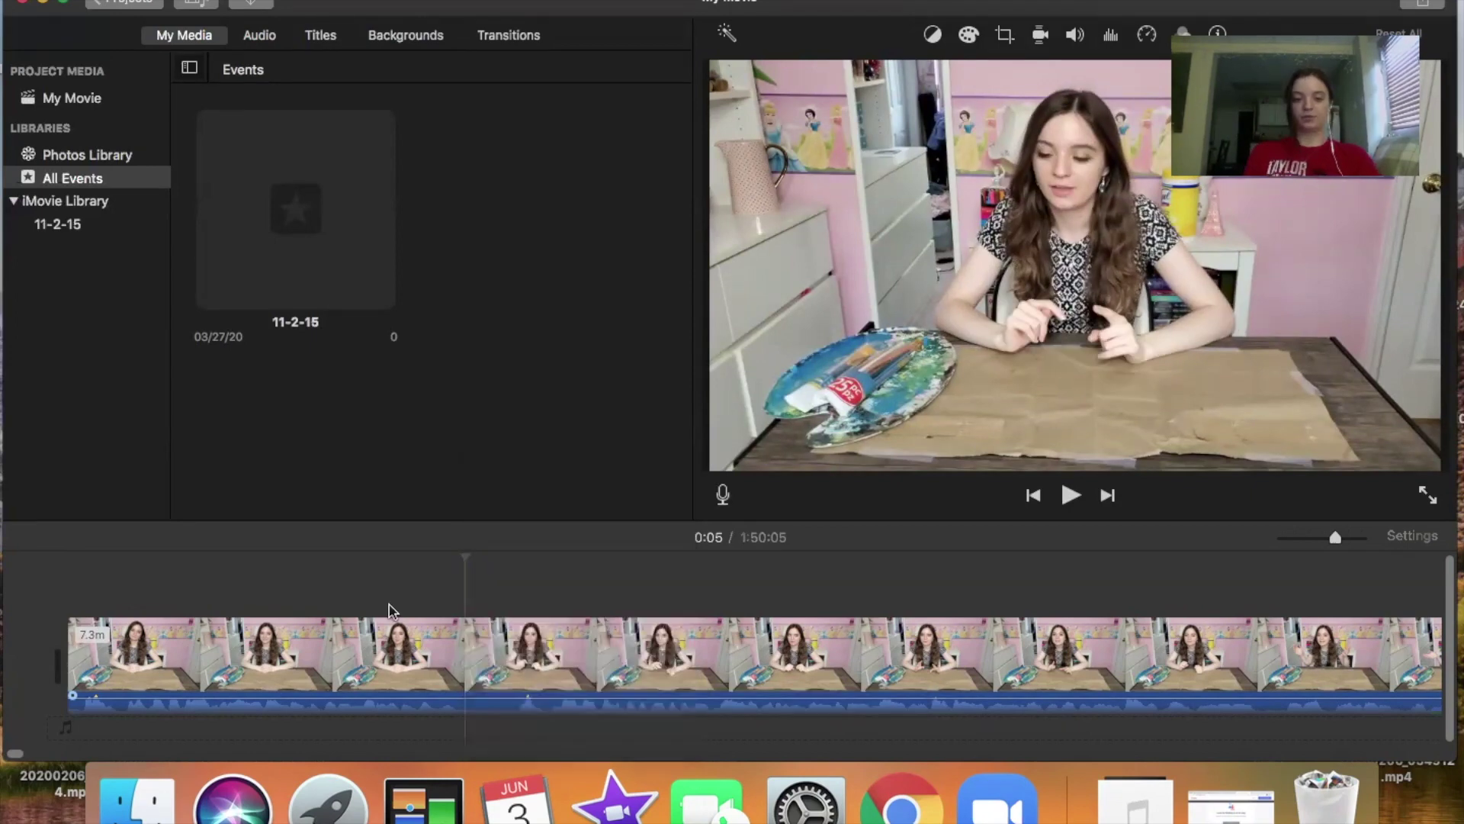
pyautogui.press('super+b')
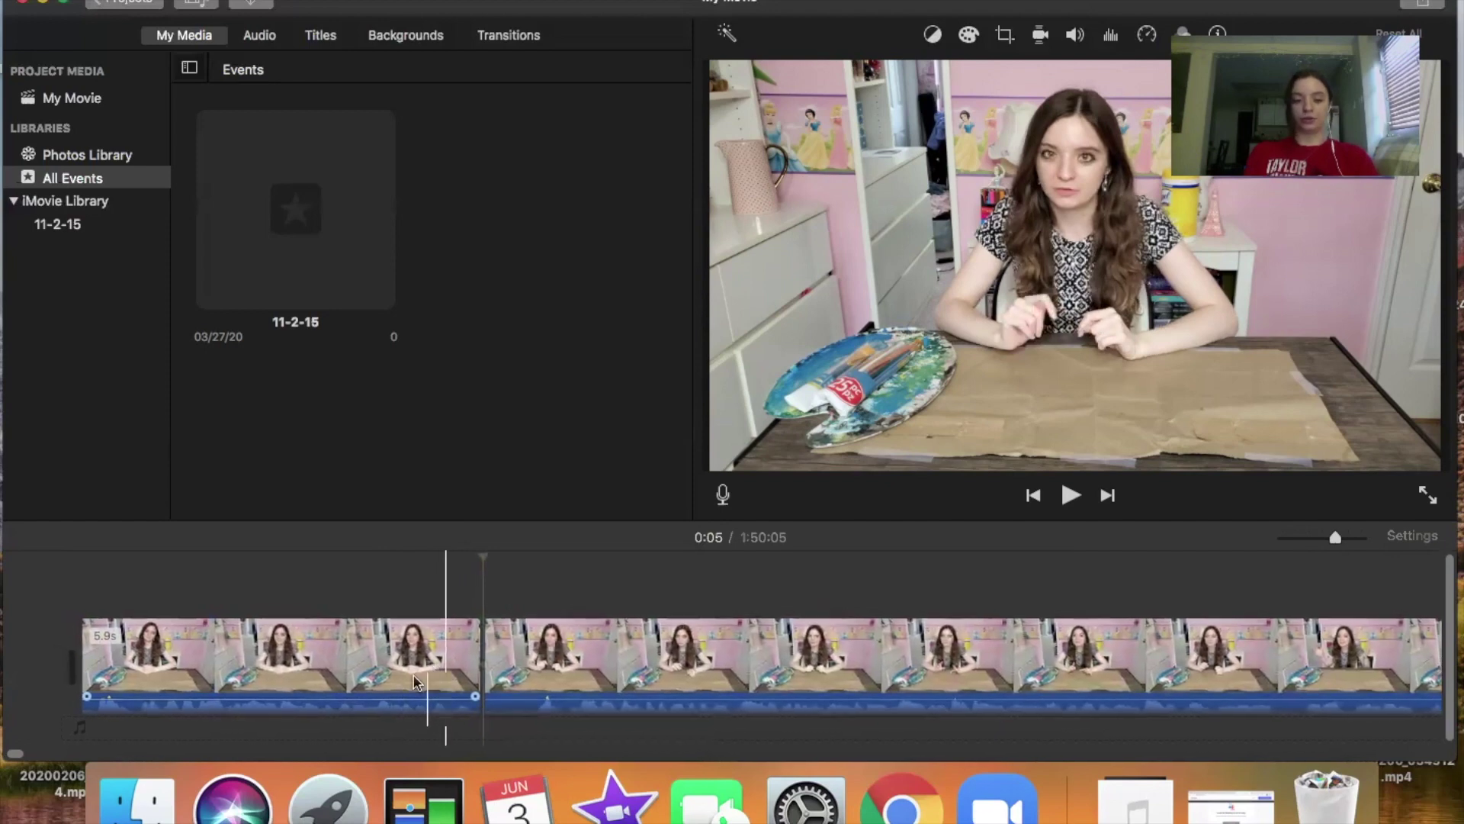
# Crop the first timeline clip with Crop to Fill, framing the seated woman more tightly, and apply the crop
pyautogui.click(163, 671)
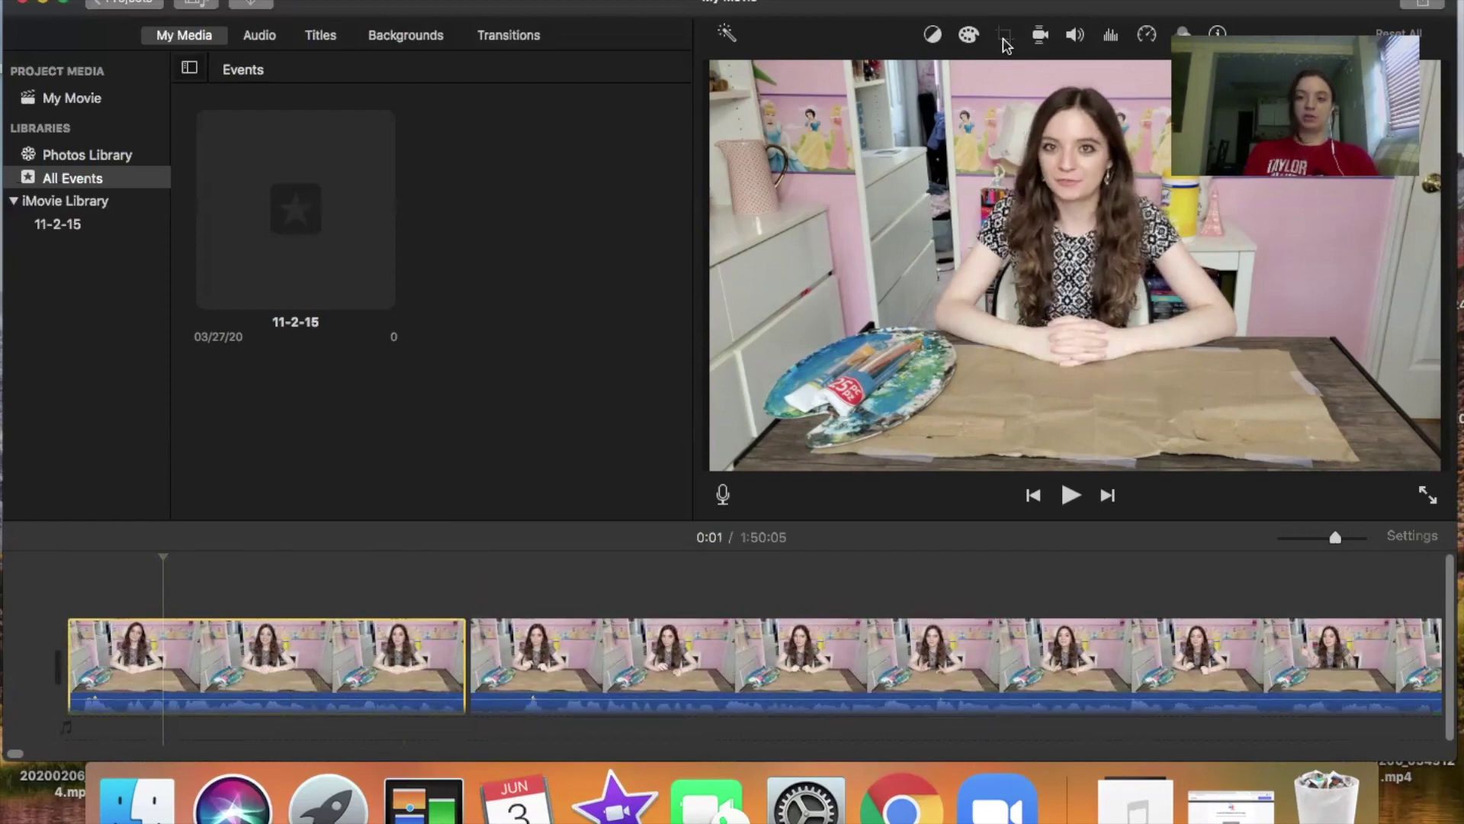
pyautogui.click(1004, 35)
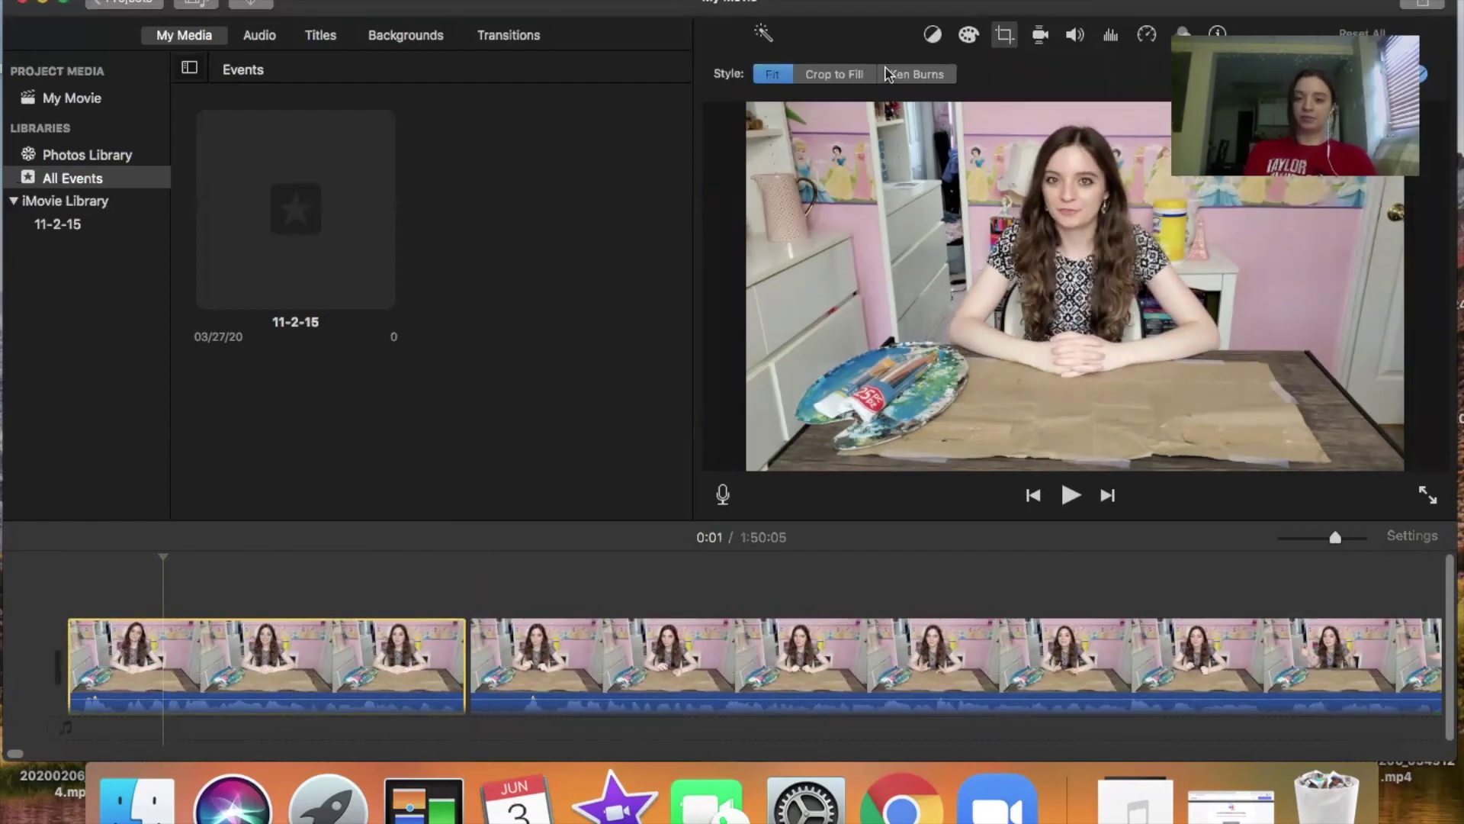
pyautogui.click(833, 74)
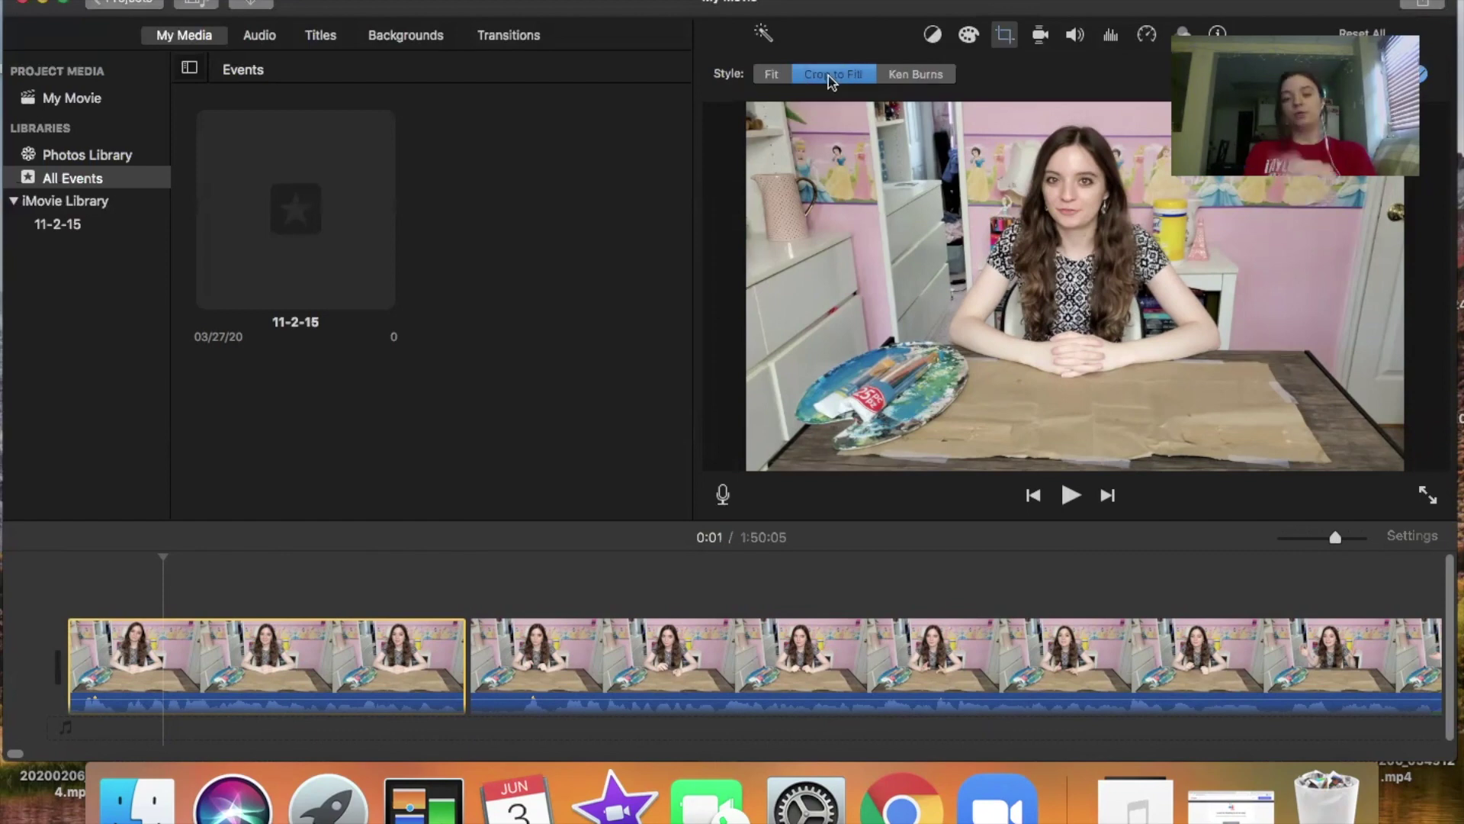
pyautogui.click(772, 77)
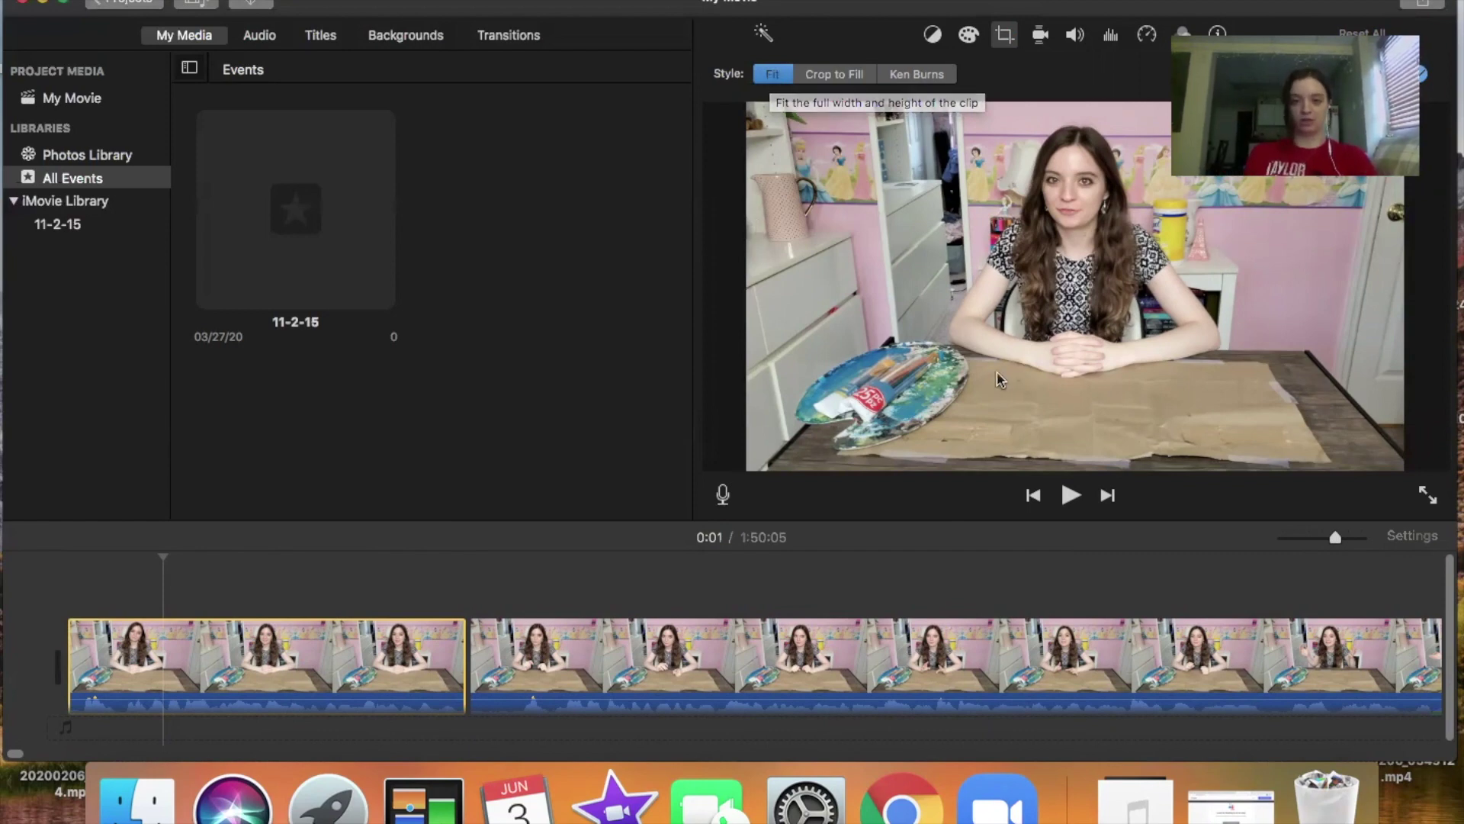
pyautogui.click(820, 75)
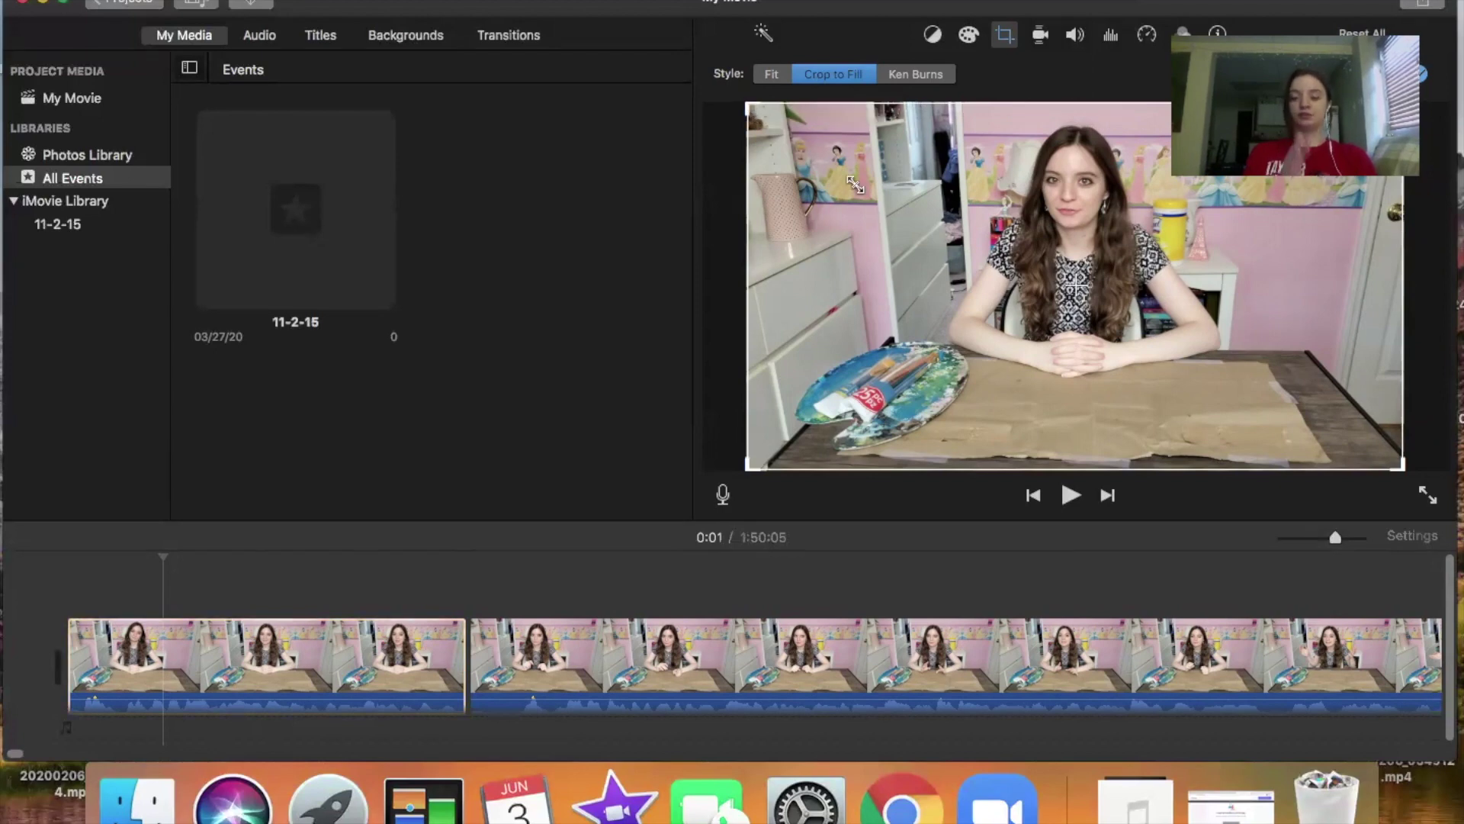
pyautogui.moveTo(746, 103); pyautogui.dragTo(855, 184)
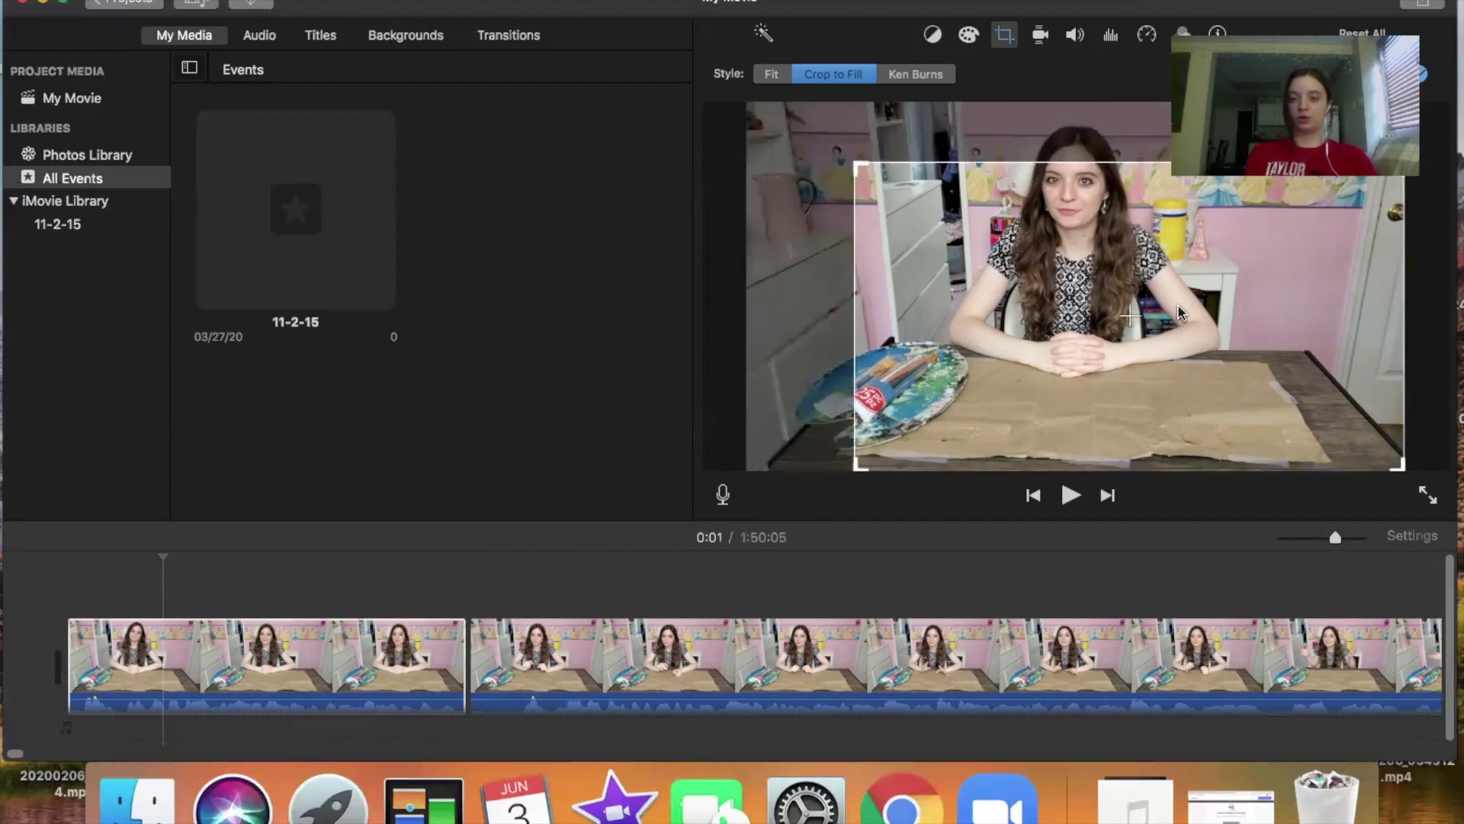
pyautogui.moveTo(1177, 290); pyautogui.dragTo(1139, 267)
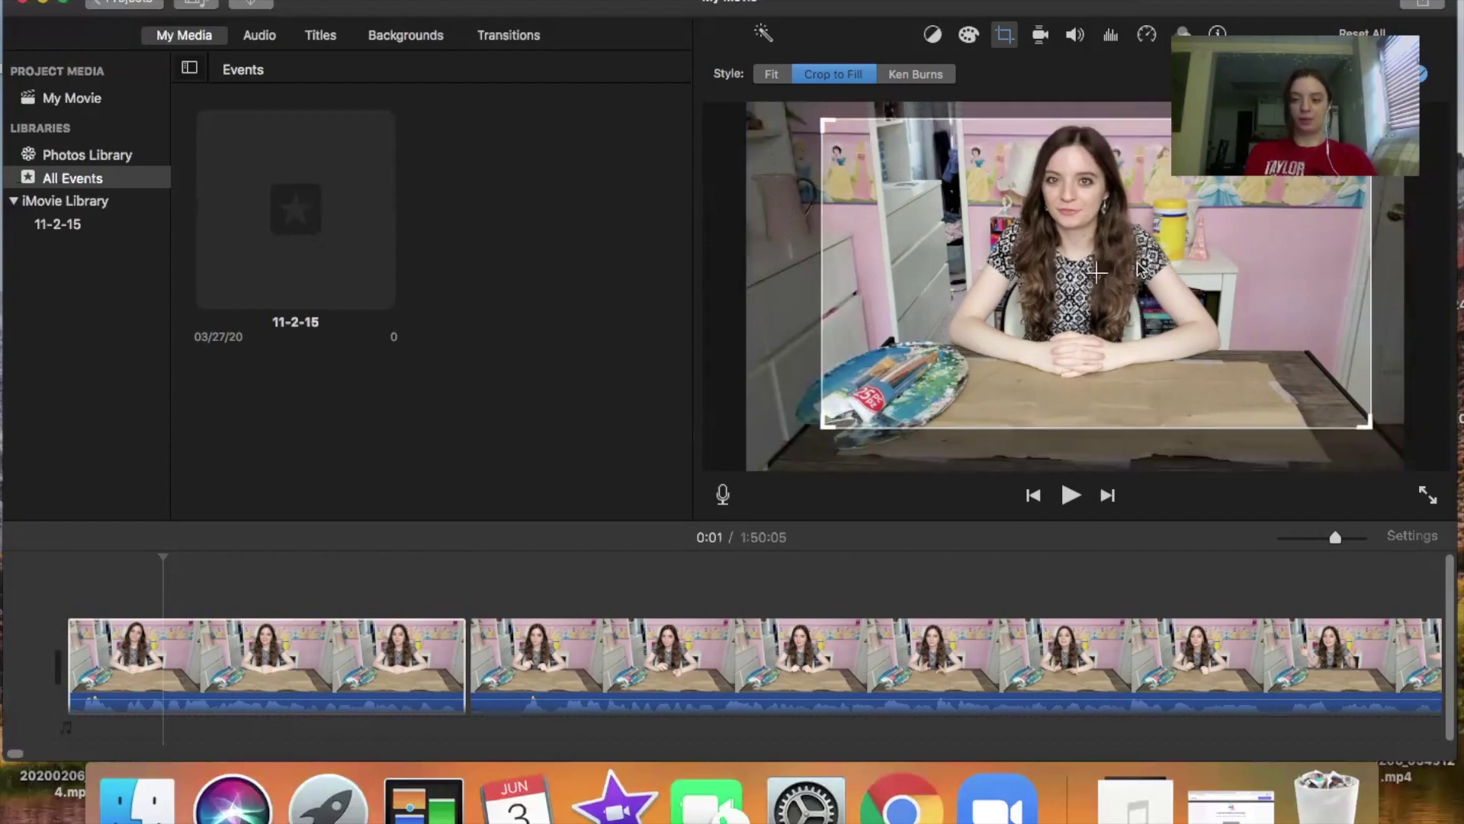
pyautogui.moveTo(1139, 267); pyautogui.dragTo(1134, 266)
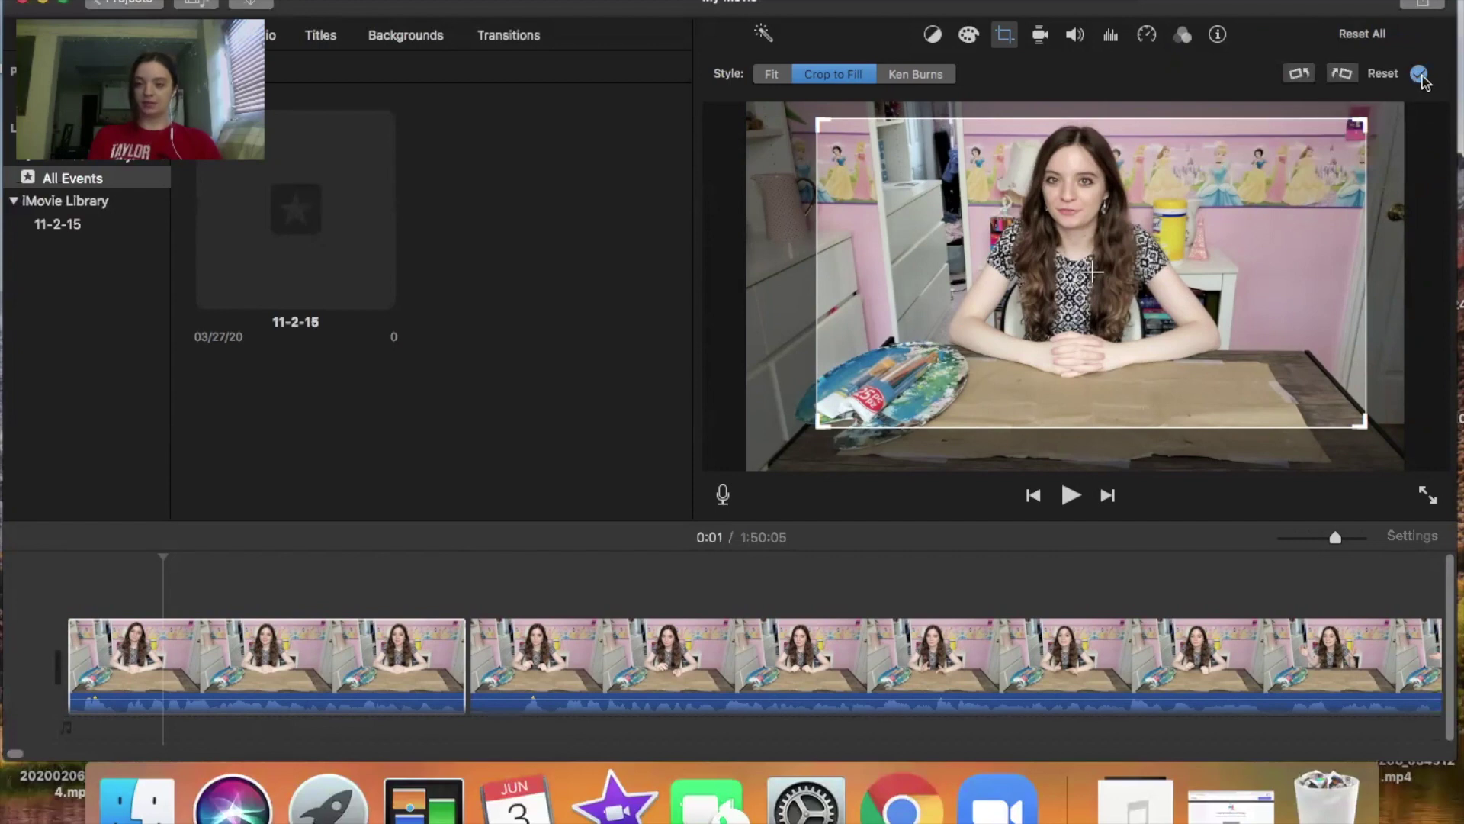
pyautogui.click(1419, 74)
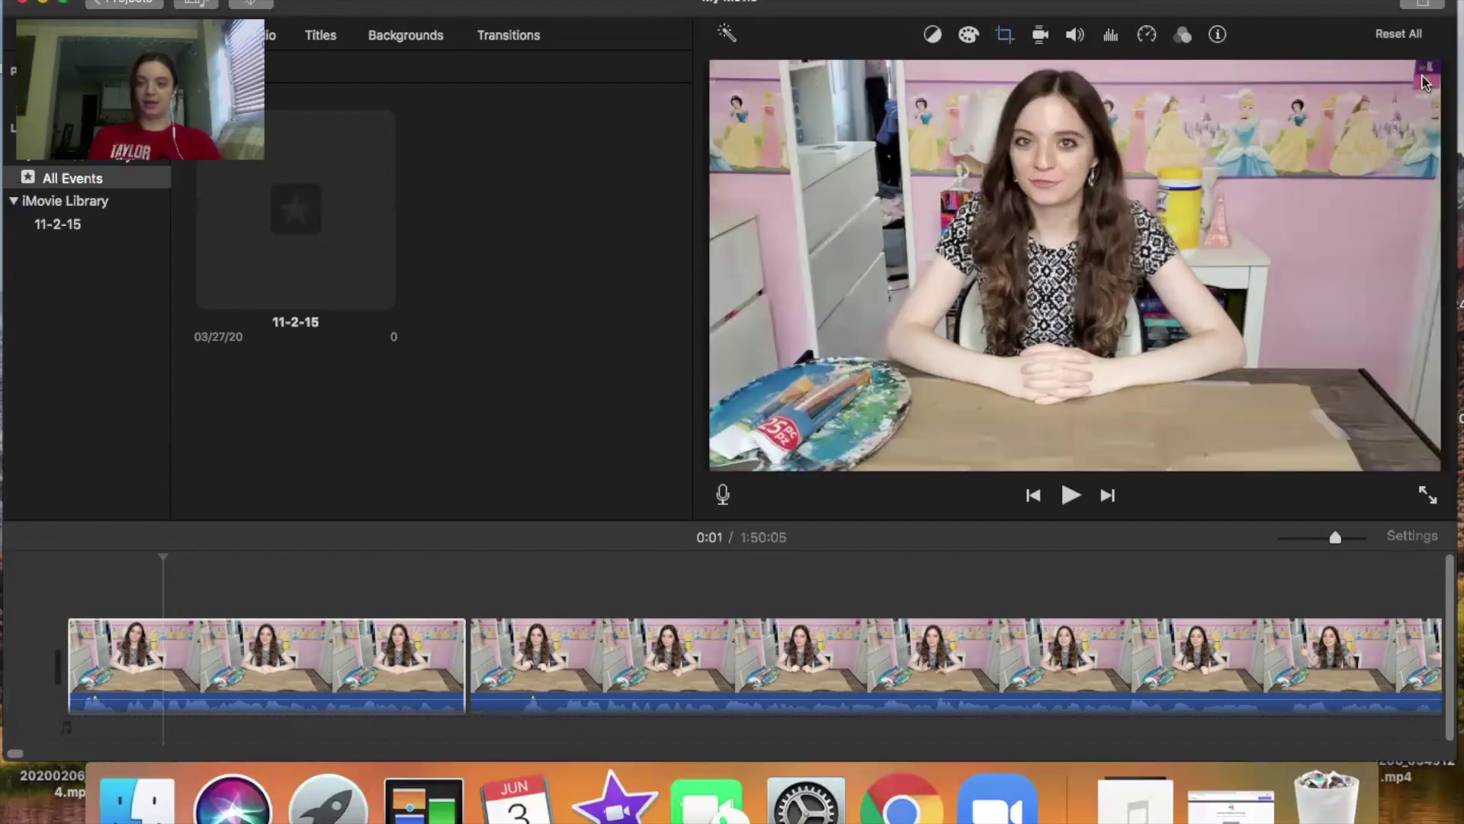
# Reposition the first clip's Crop to Fill frame, and apply a Ken Burns move from the full frame to the lower-right tabletop
pyautogui.click(342, 660)
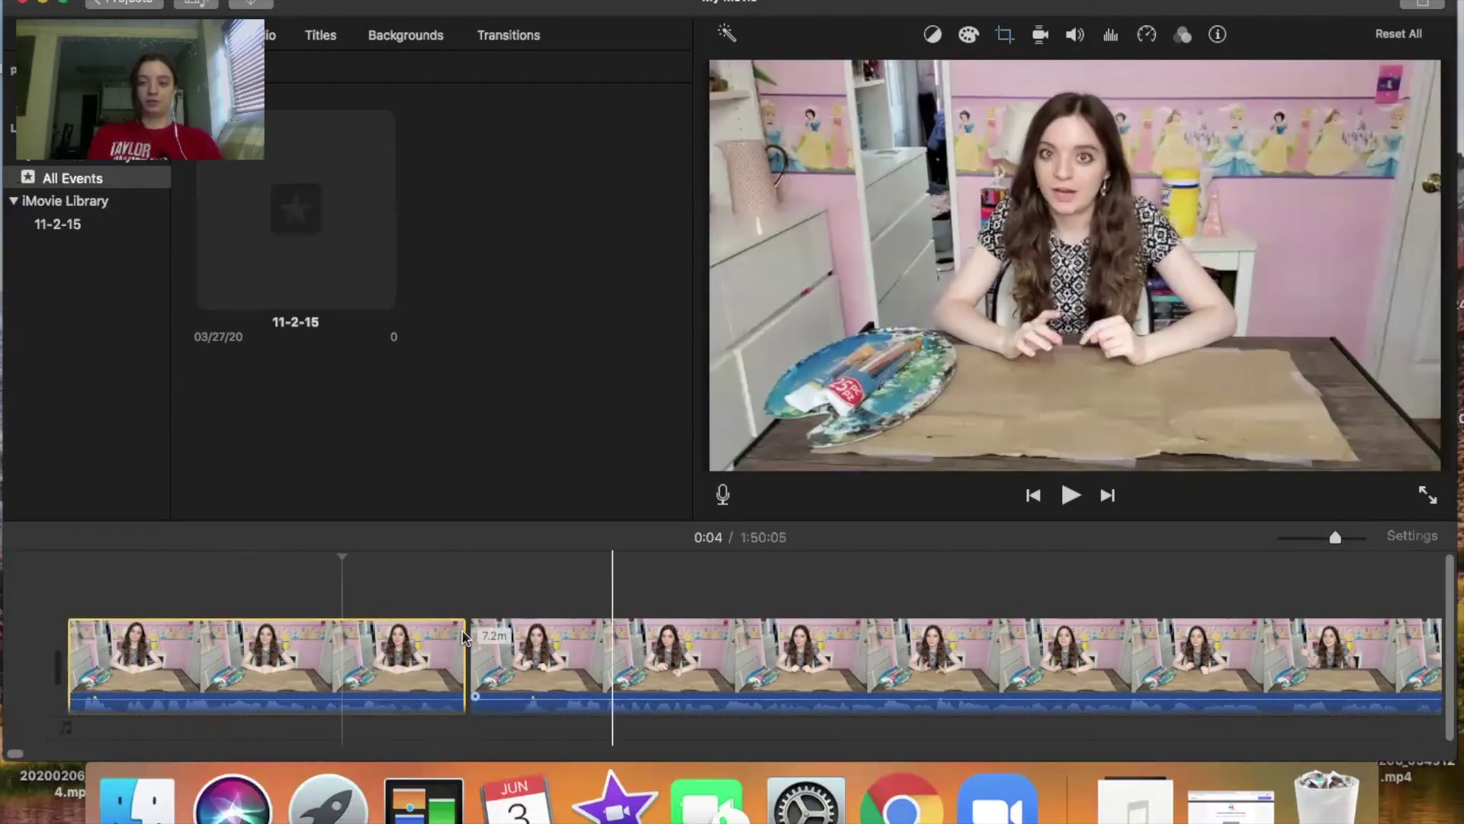
pyautogui.click(375, 656)
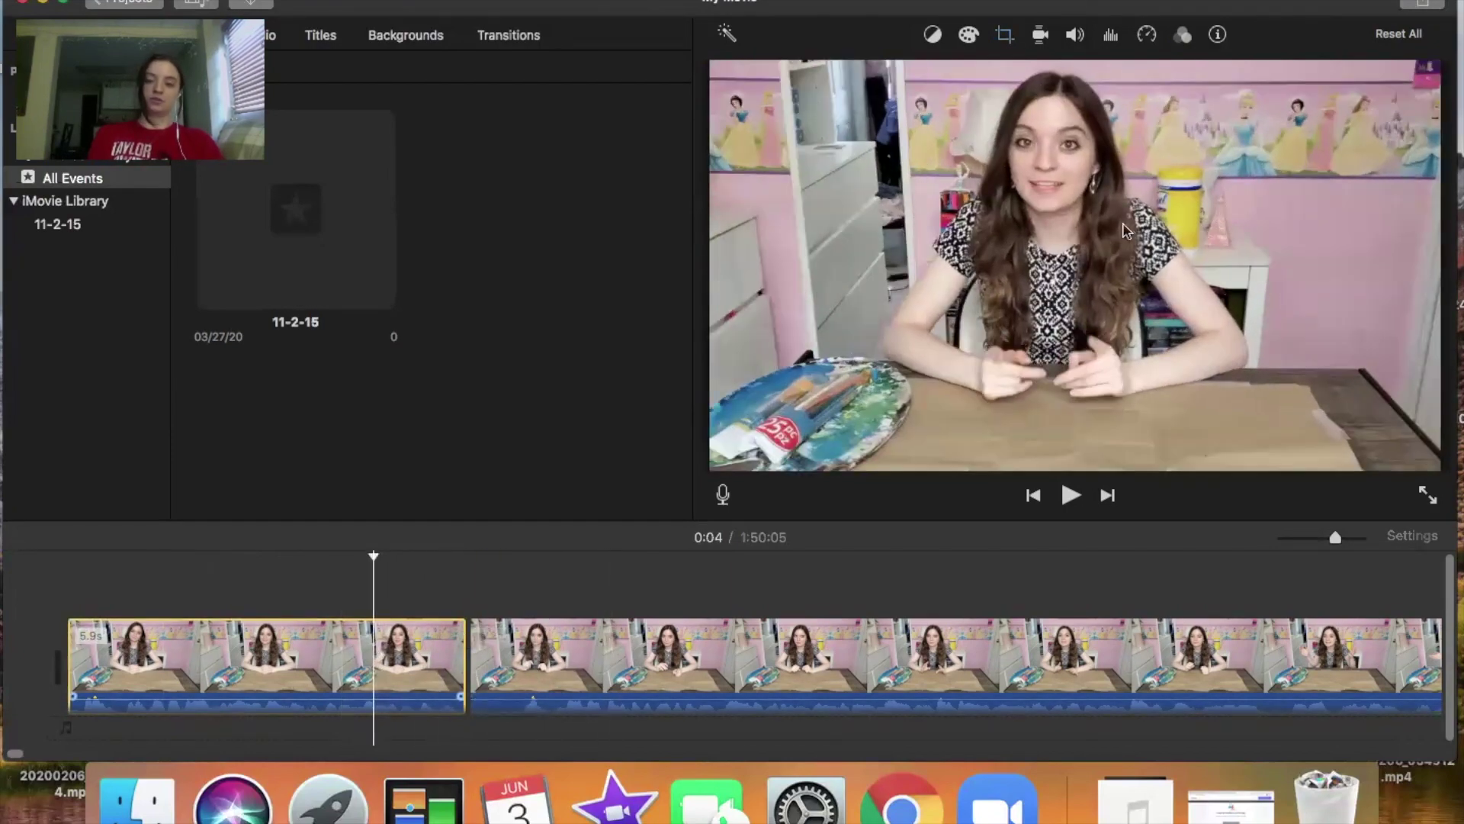
pyautogui.press('c')
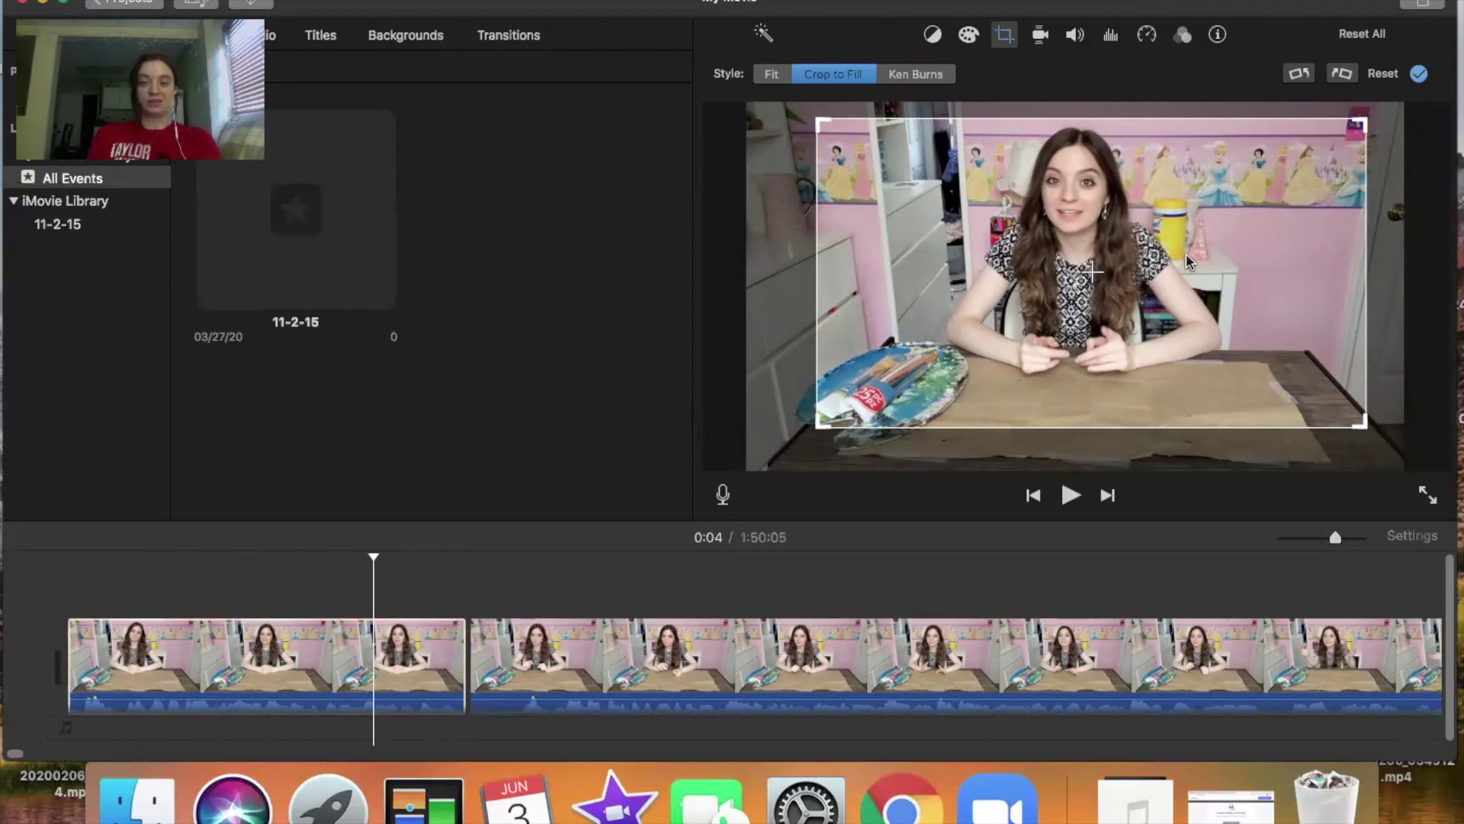
pyautogui.moveTo(1187, 253)
pyautogui.mouseDown()
pyautogui.moveTo(1134, 255)
pyautogui.moveTo(1186, 255)
pyautogui.mouseUp()
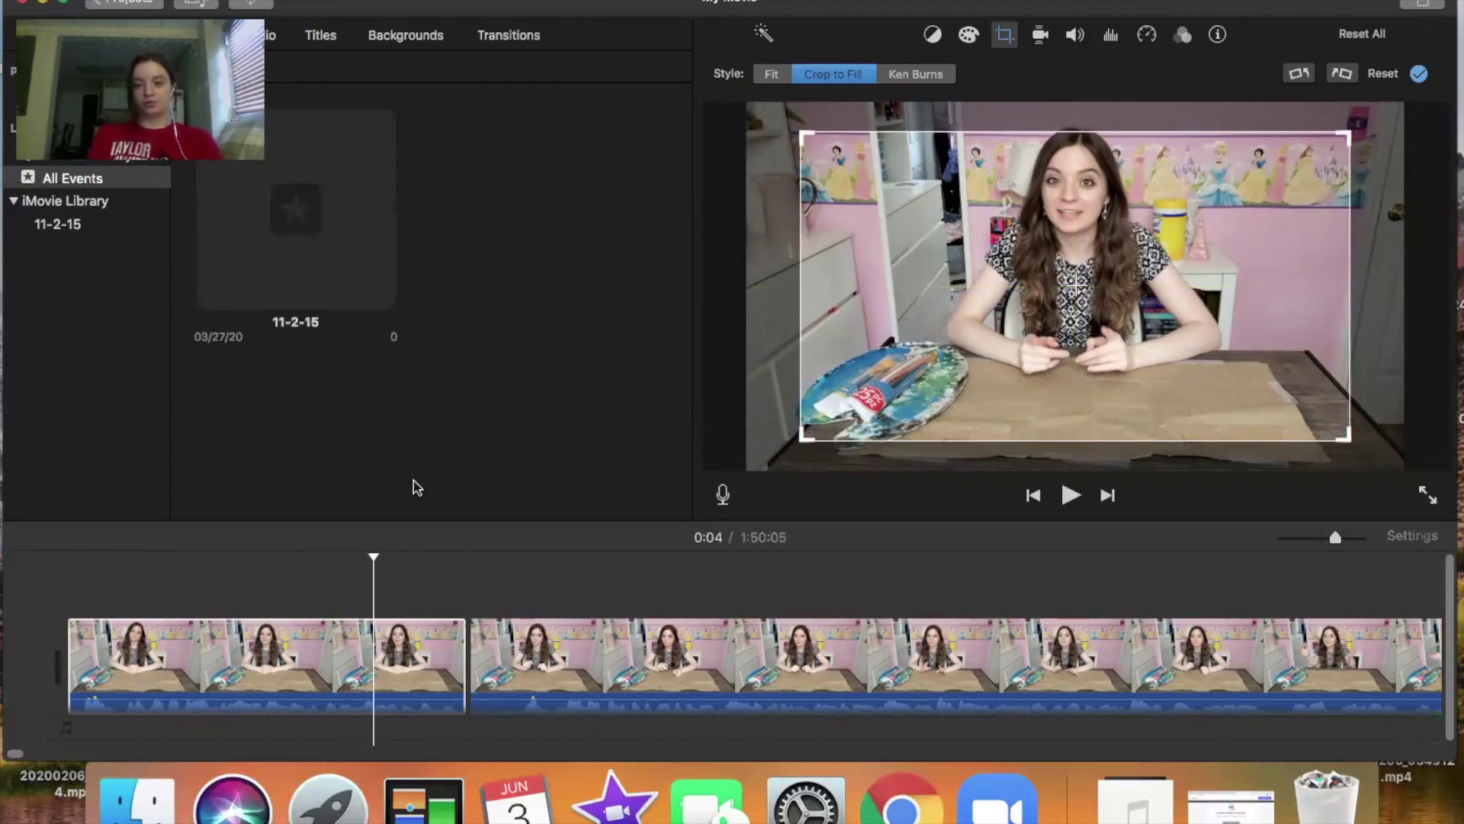
pyautogui.click(915, 74)
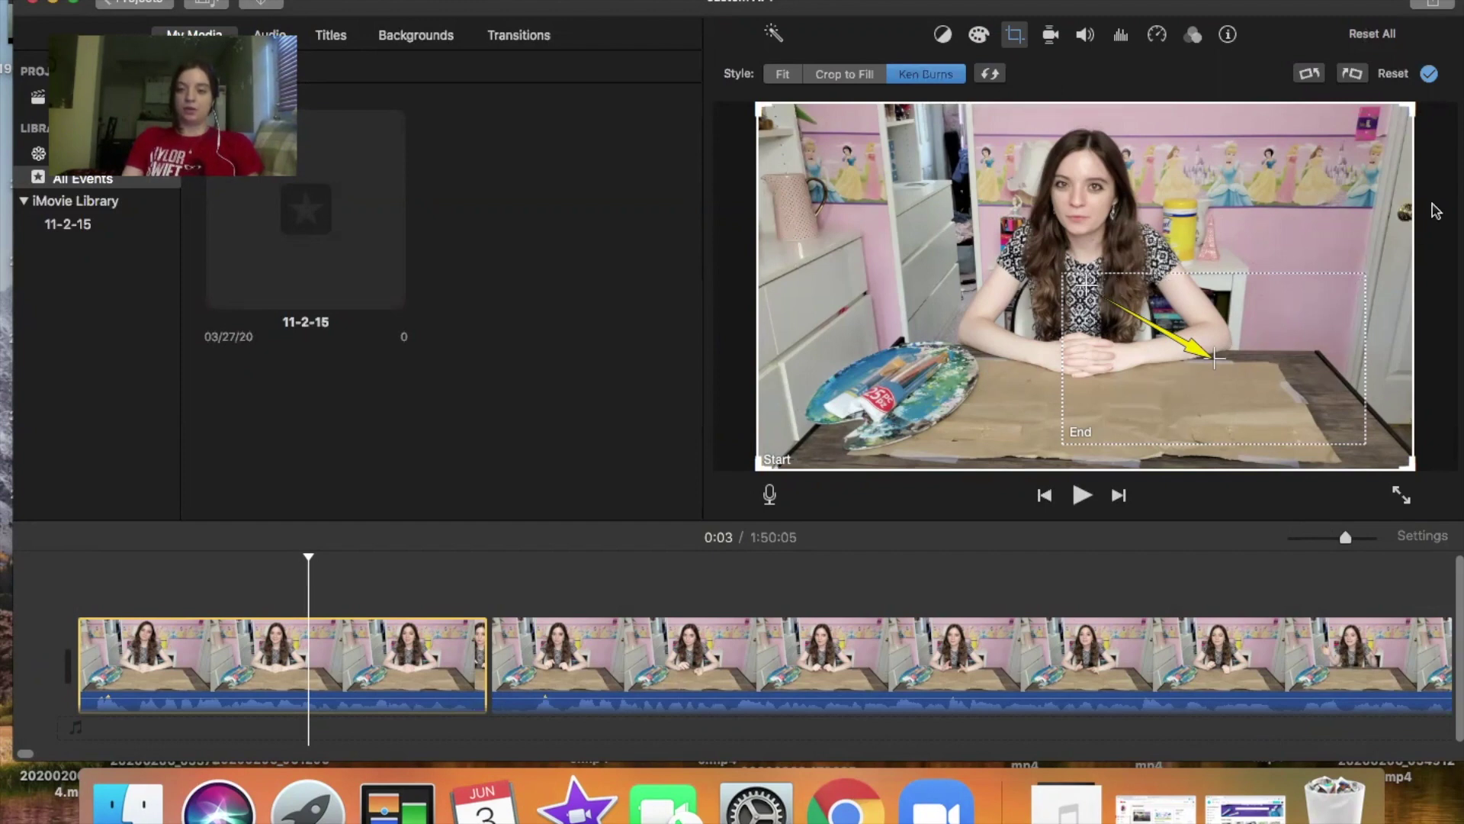
pyautogui.click(1430, 75)
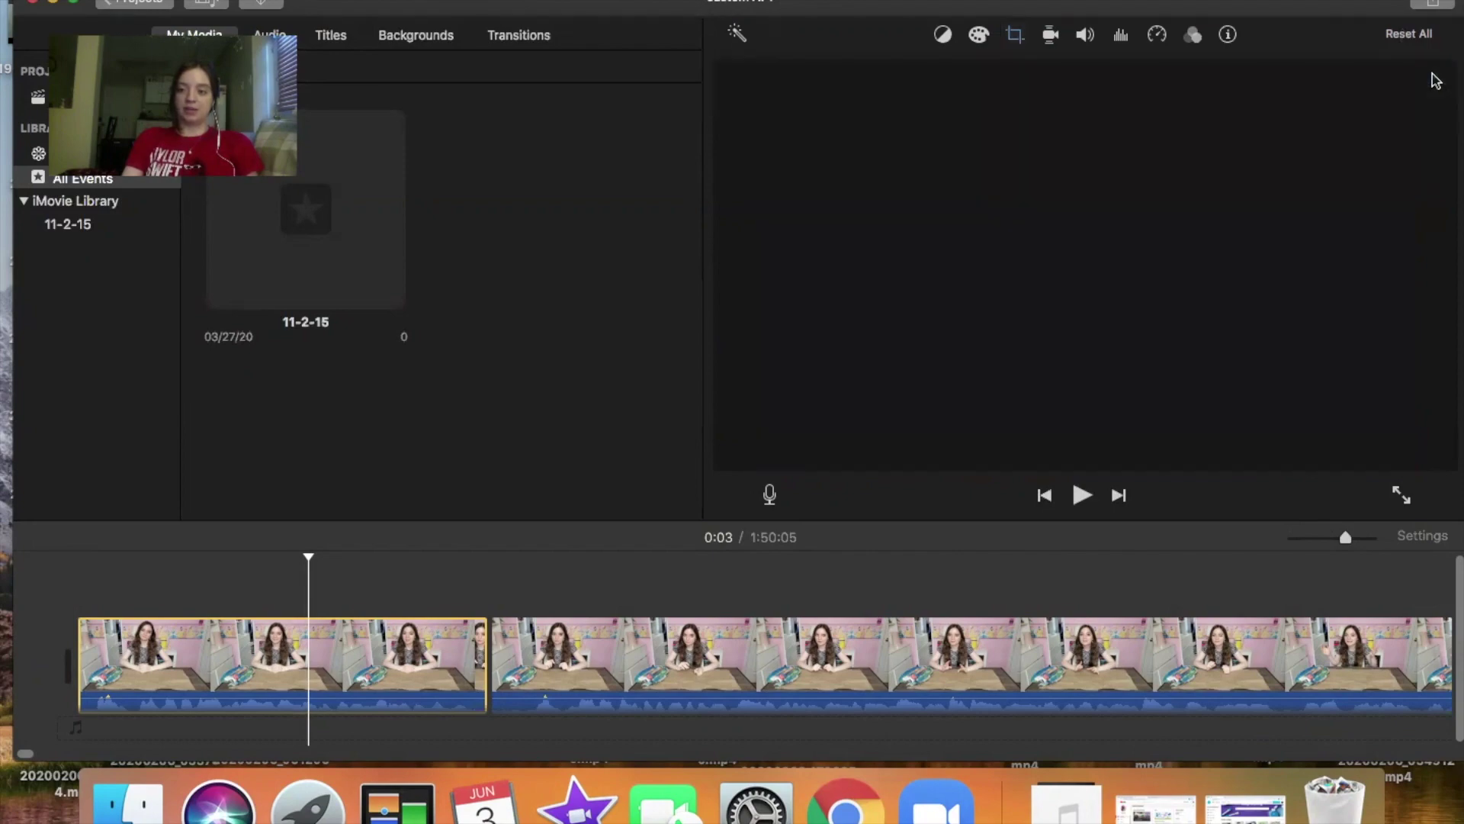
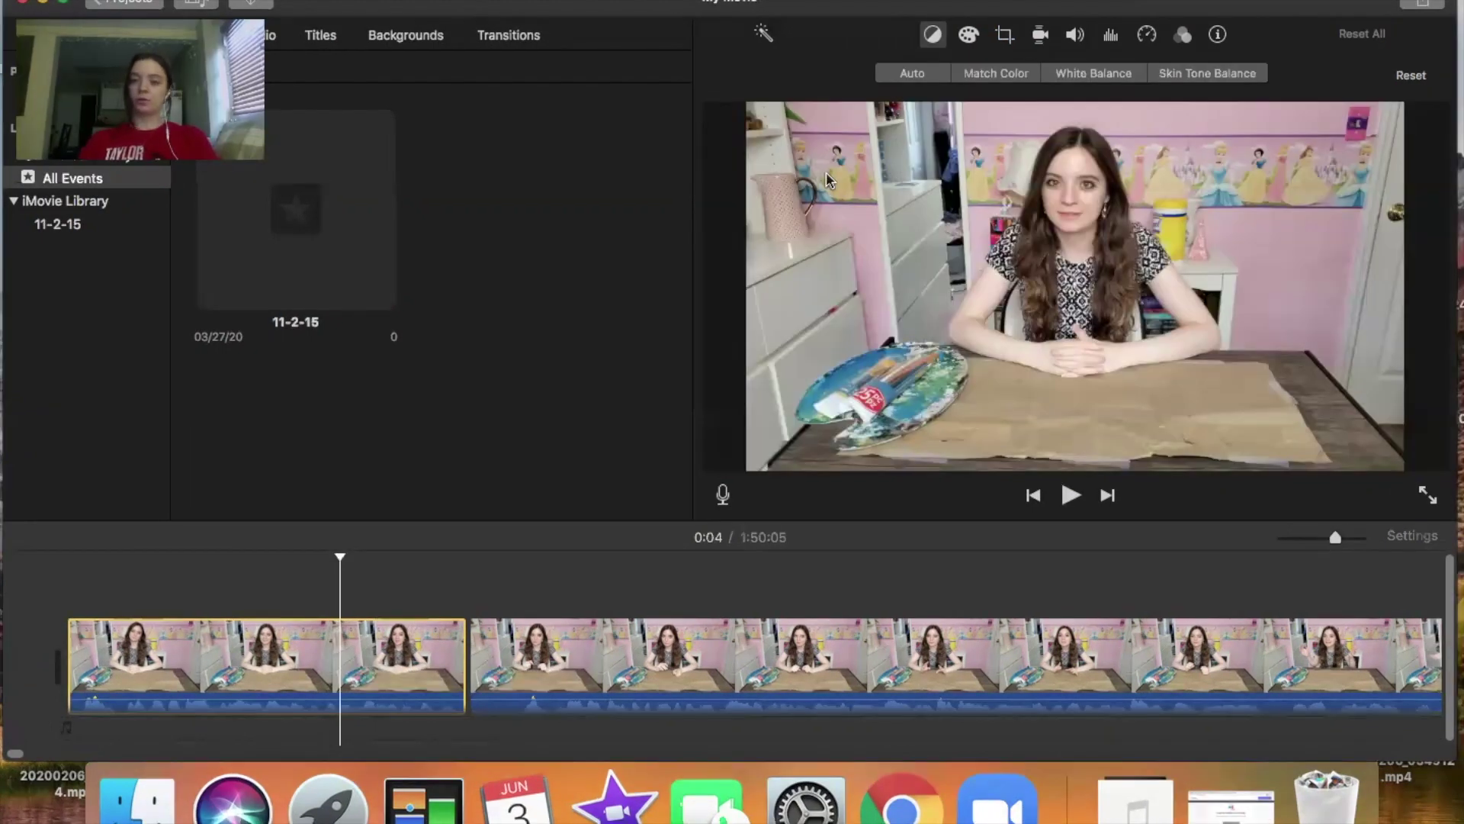
# Try the first clip's volume at 214% and 200%, and restore the original level
pyautogui.click(1076, 35)
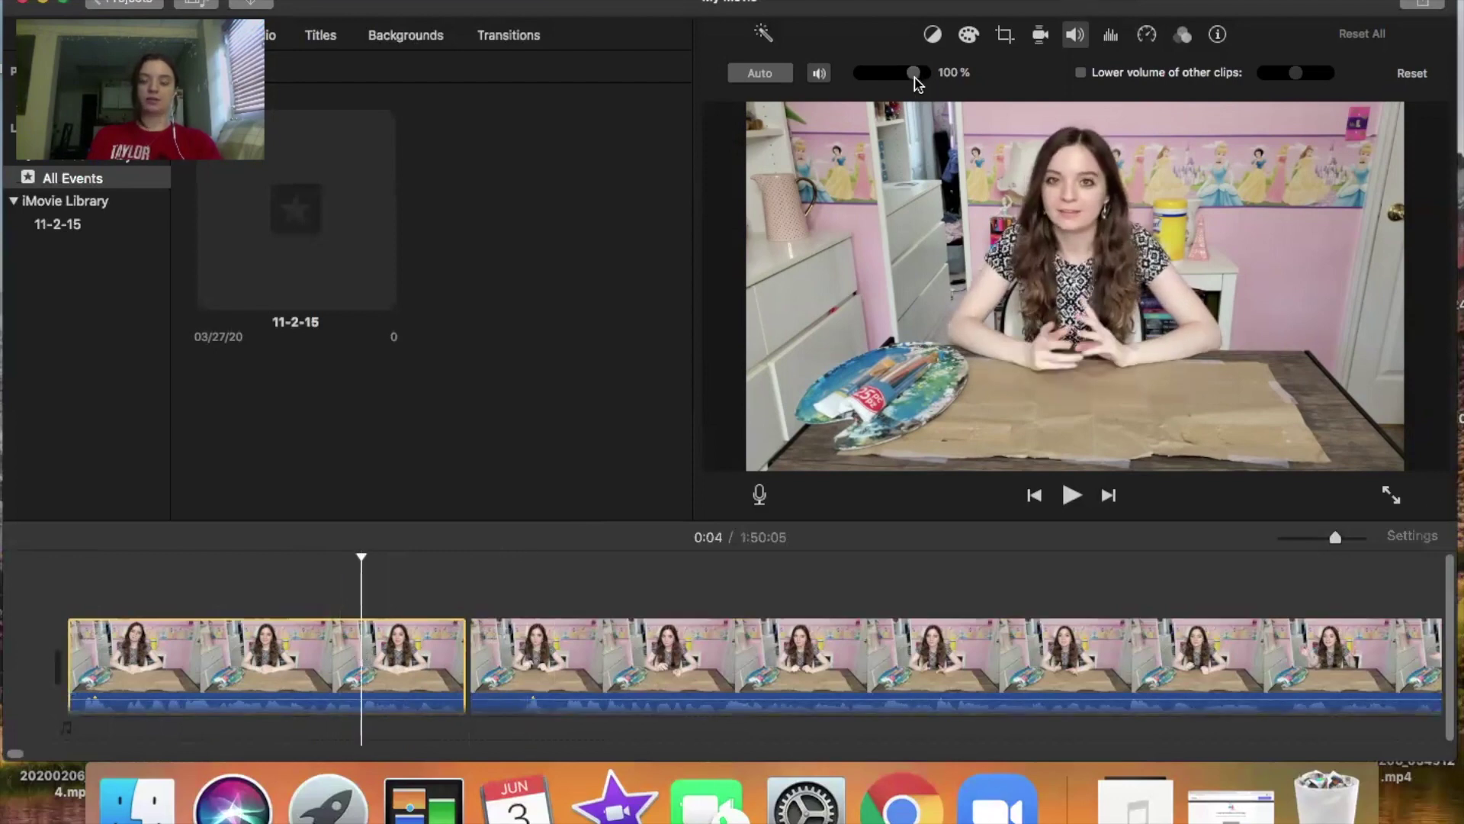
pyautogui.moveTo(917, 78); pyautogui.dragTo(924, 79)
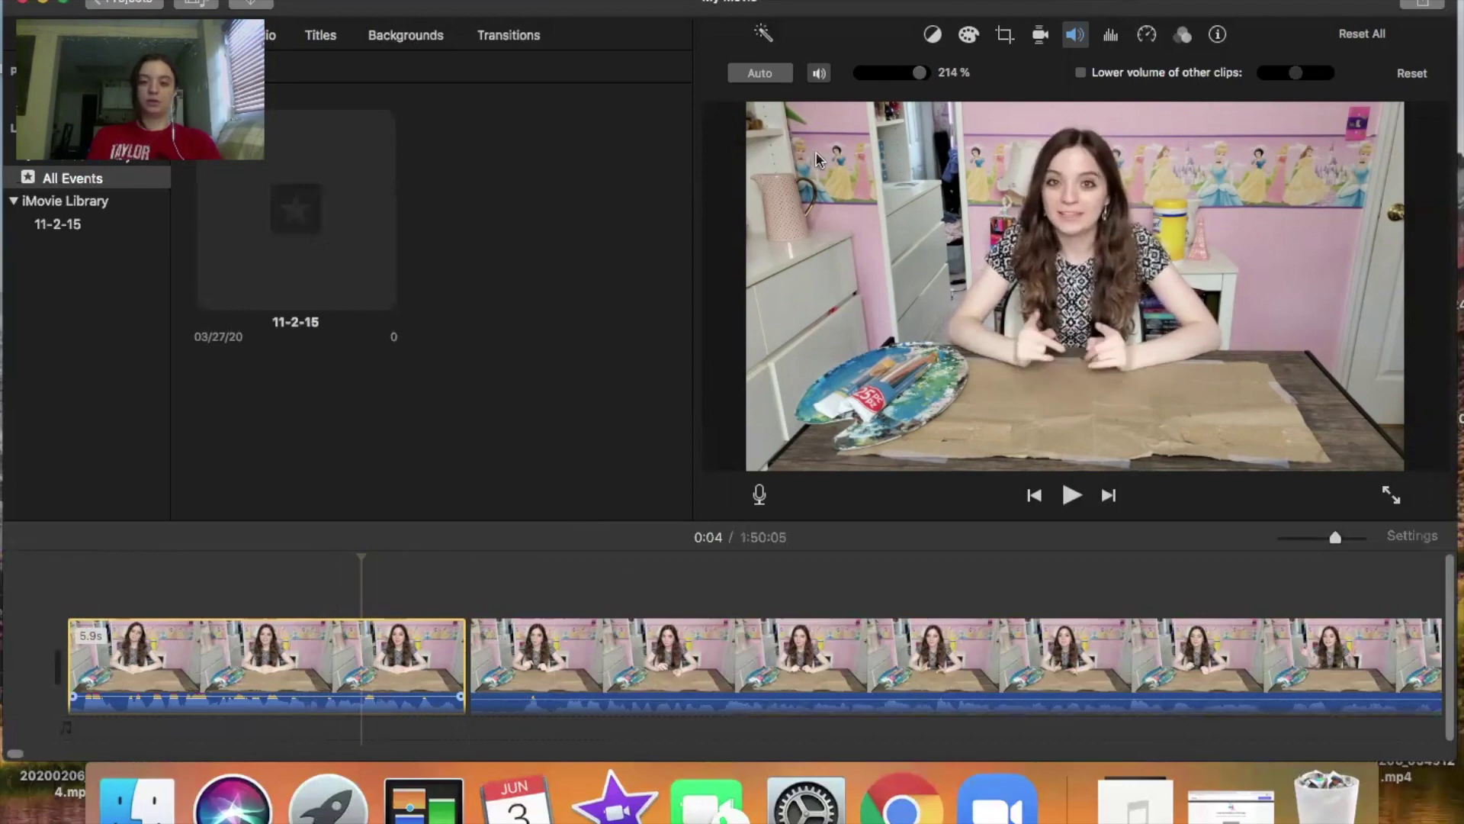
pyautogui.moveTo(926, 73)
pyautogui.mouseDown()
pyautogui.moveTo(902, 74)
pyautogui.moveTo(924, 75)
pyautogui.mouseUp()
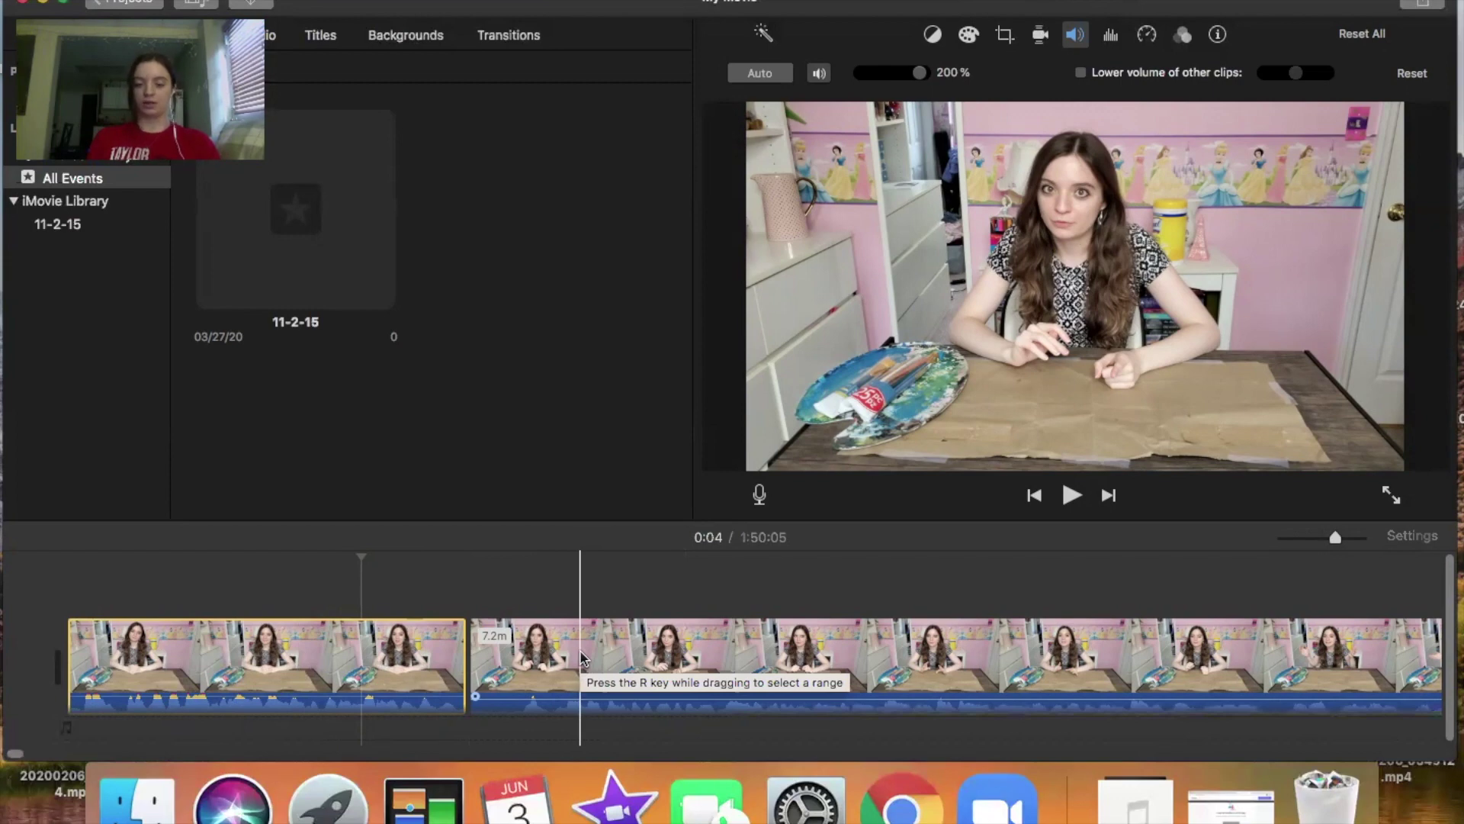
pyautogui.moveTo(920, 77); pyautogui.dragTo(917, 81)
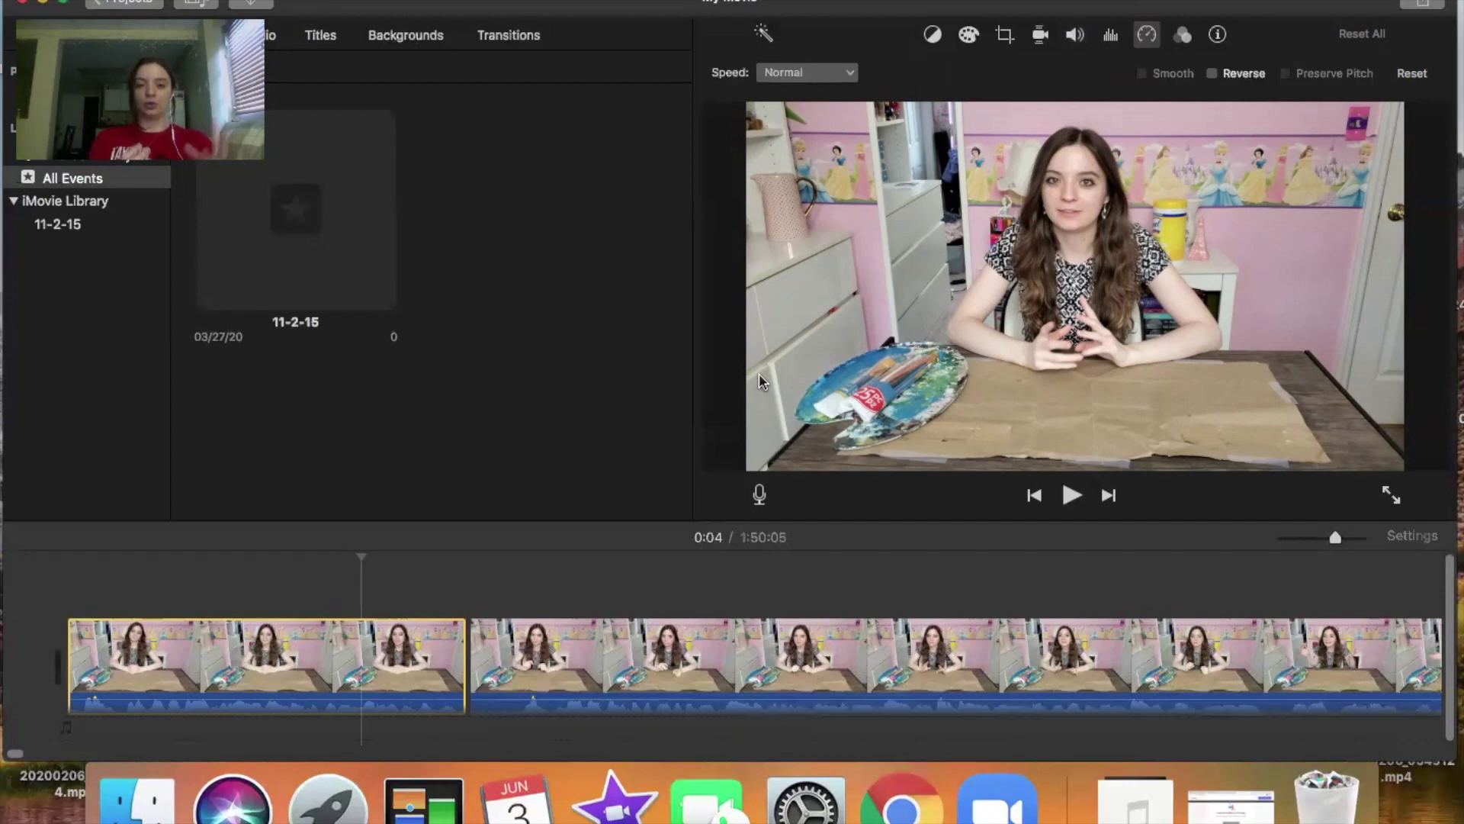
# Review the playback speed options available for the first clip without applying one
pyautogui.click(550, 656)
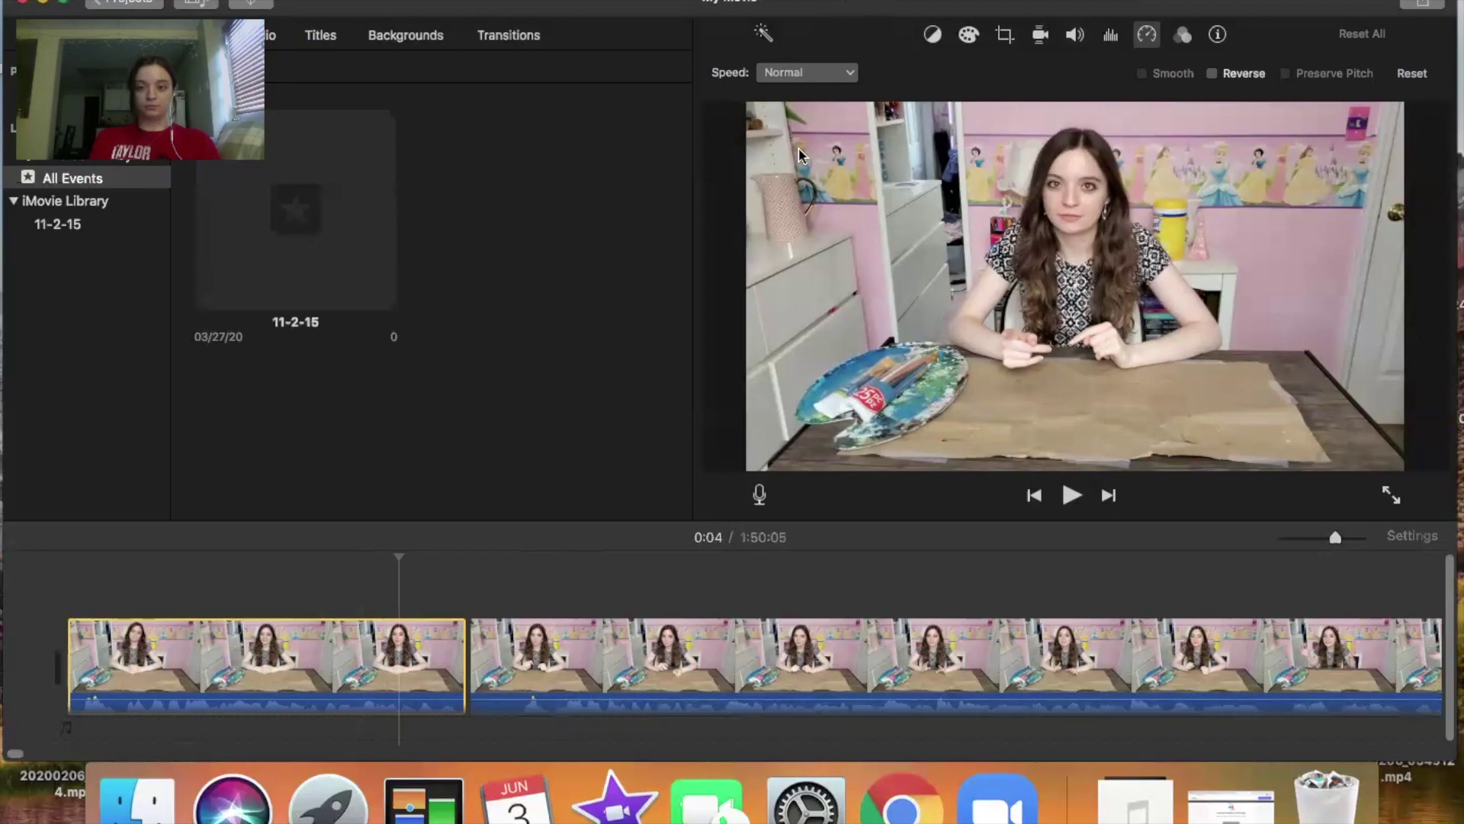
pyautogui.press('space')
pyautogui.press('Down')
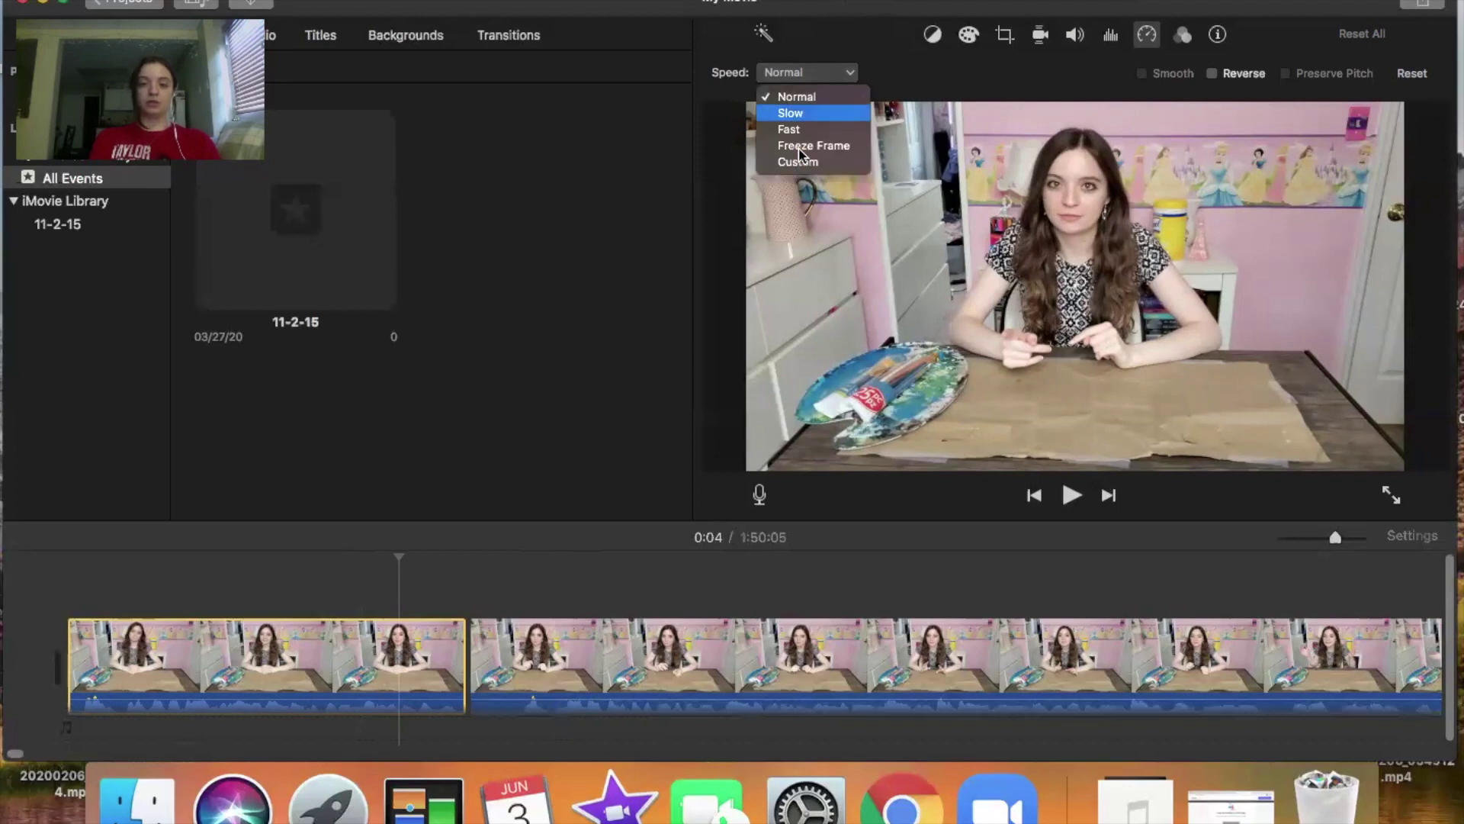
pyautogui.press('Down')
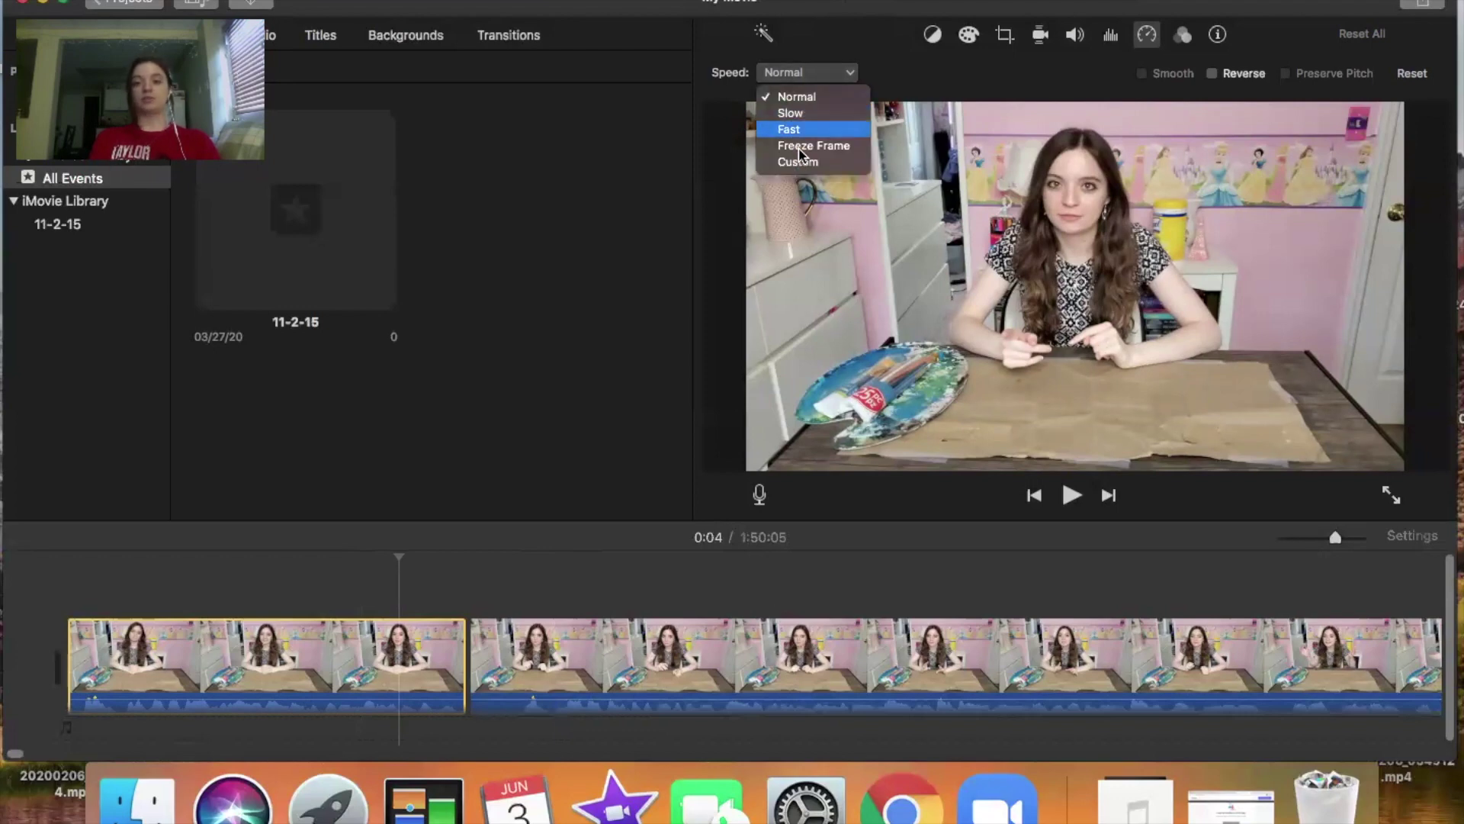
pyautogui.press('Down')
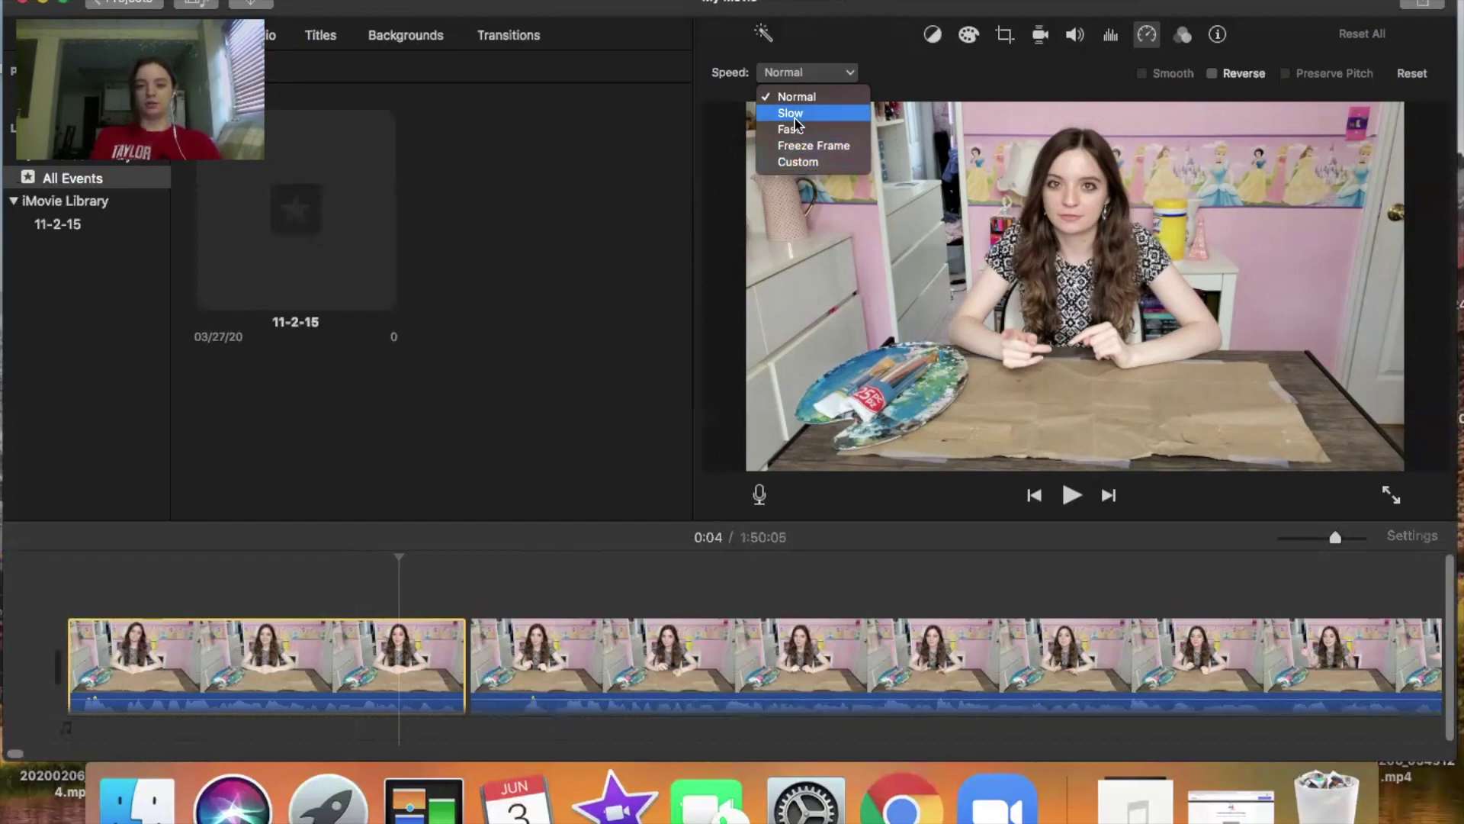
pyautogui.press('Escape')
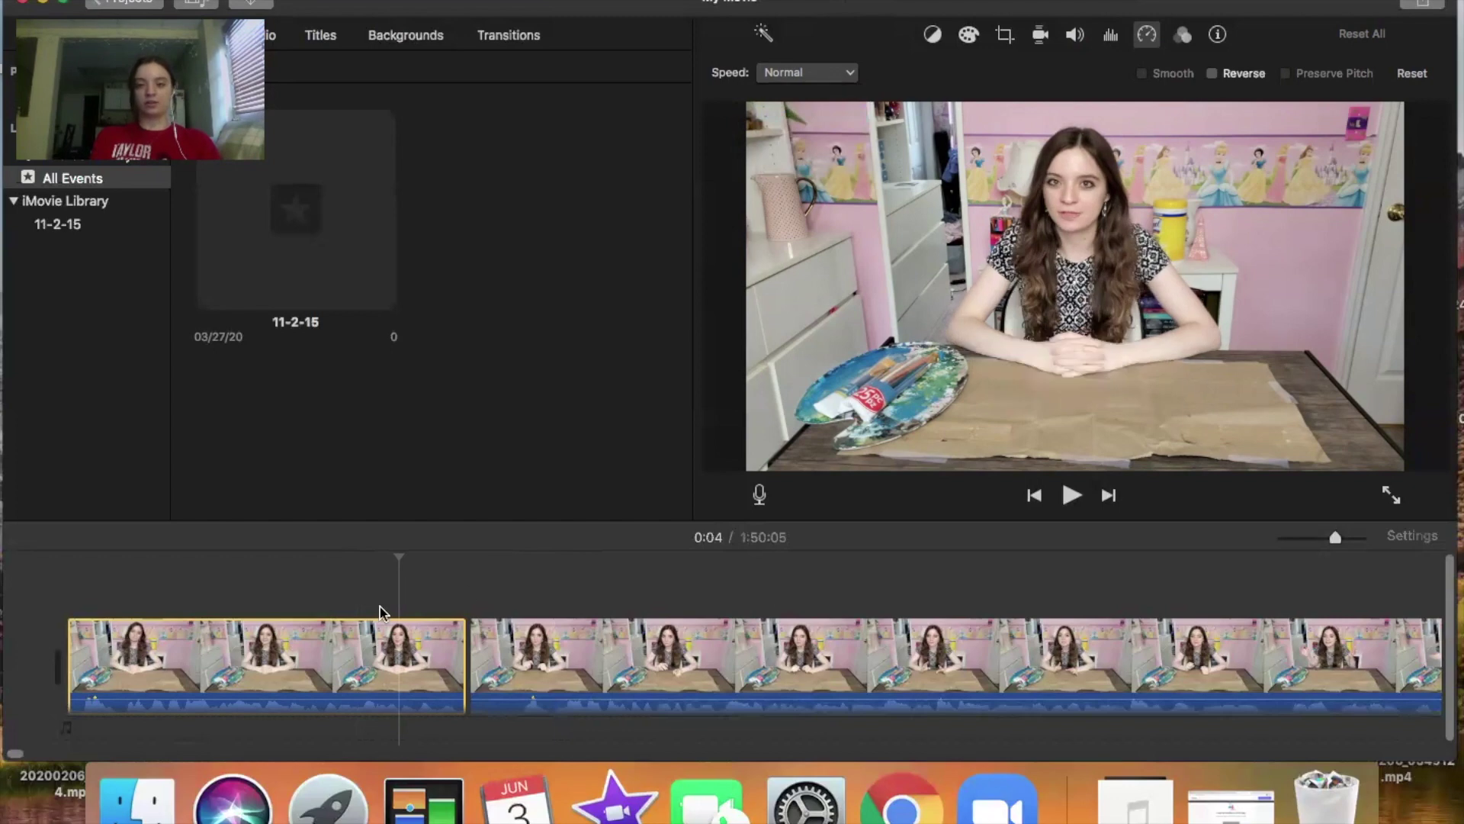
# Slow the first clip to 10% speed and play part of it to judge the effect
pyautogui.click(807, 72)
pyautogui.click(877, 89)
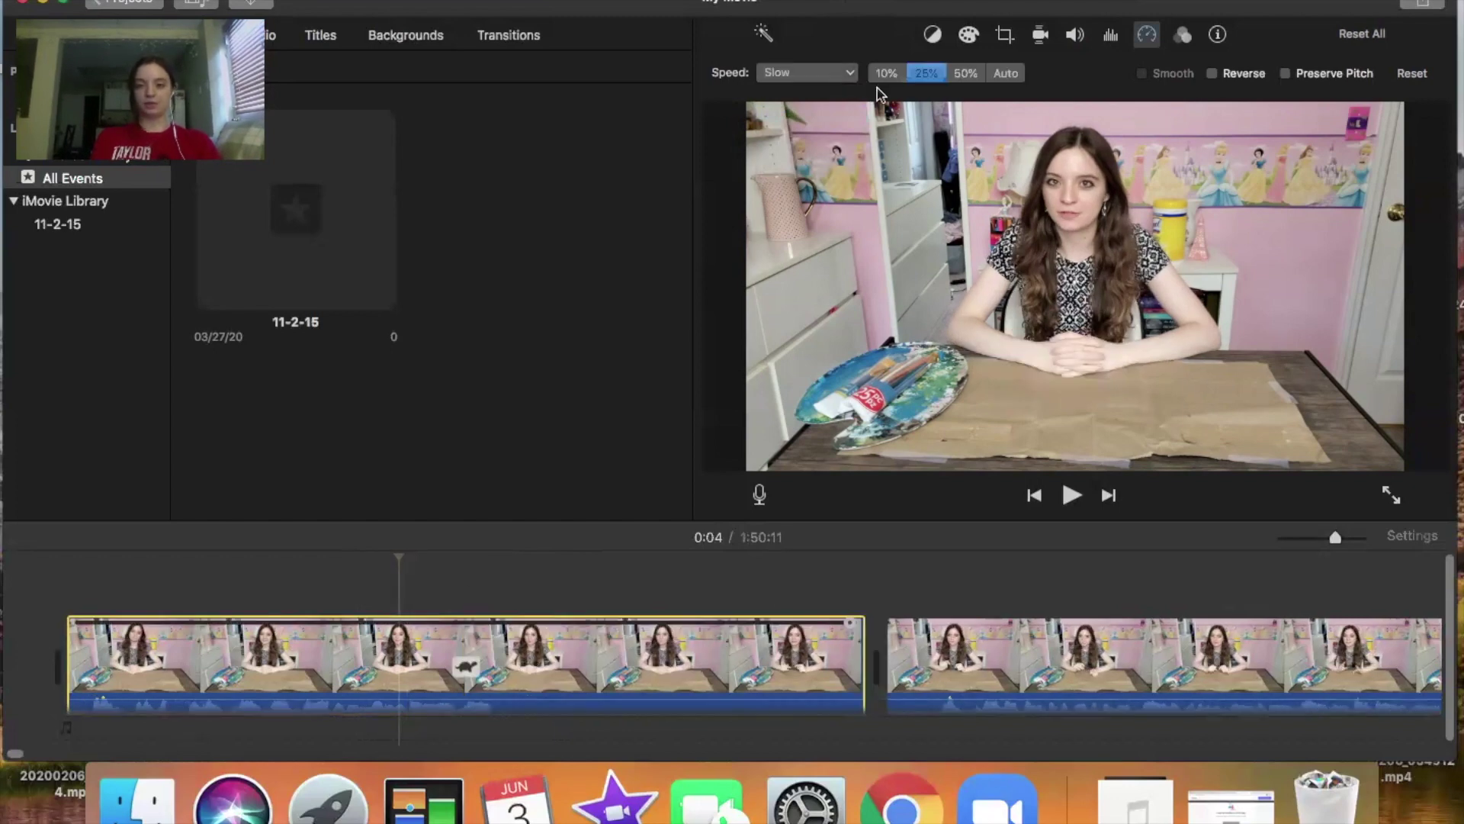
pyautogui.click(886, 75)
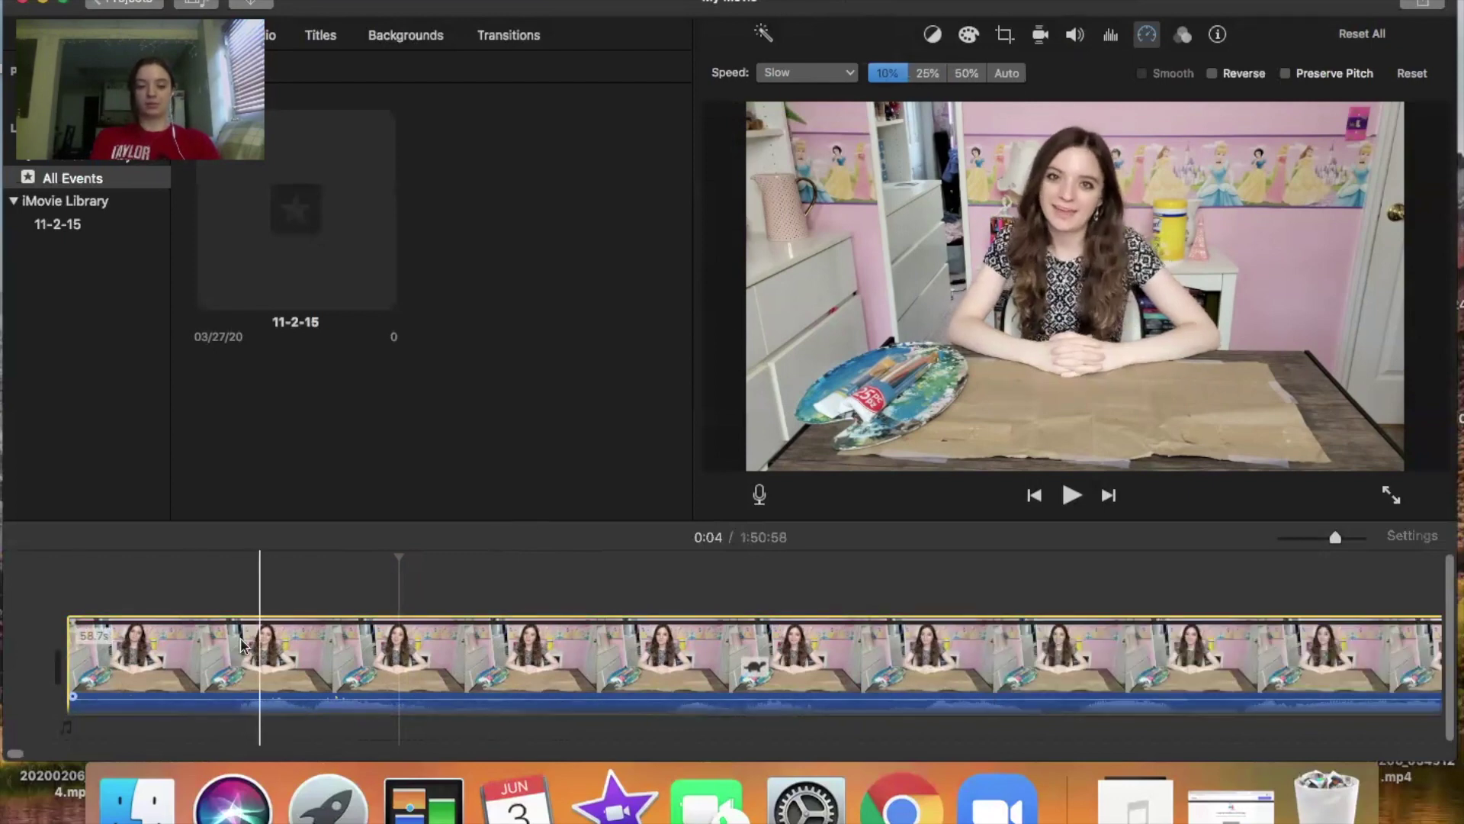
pyautogui.press('space')
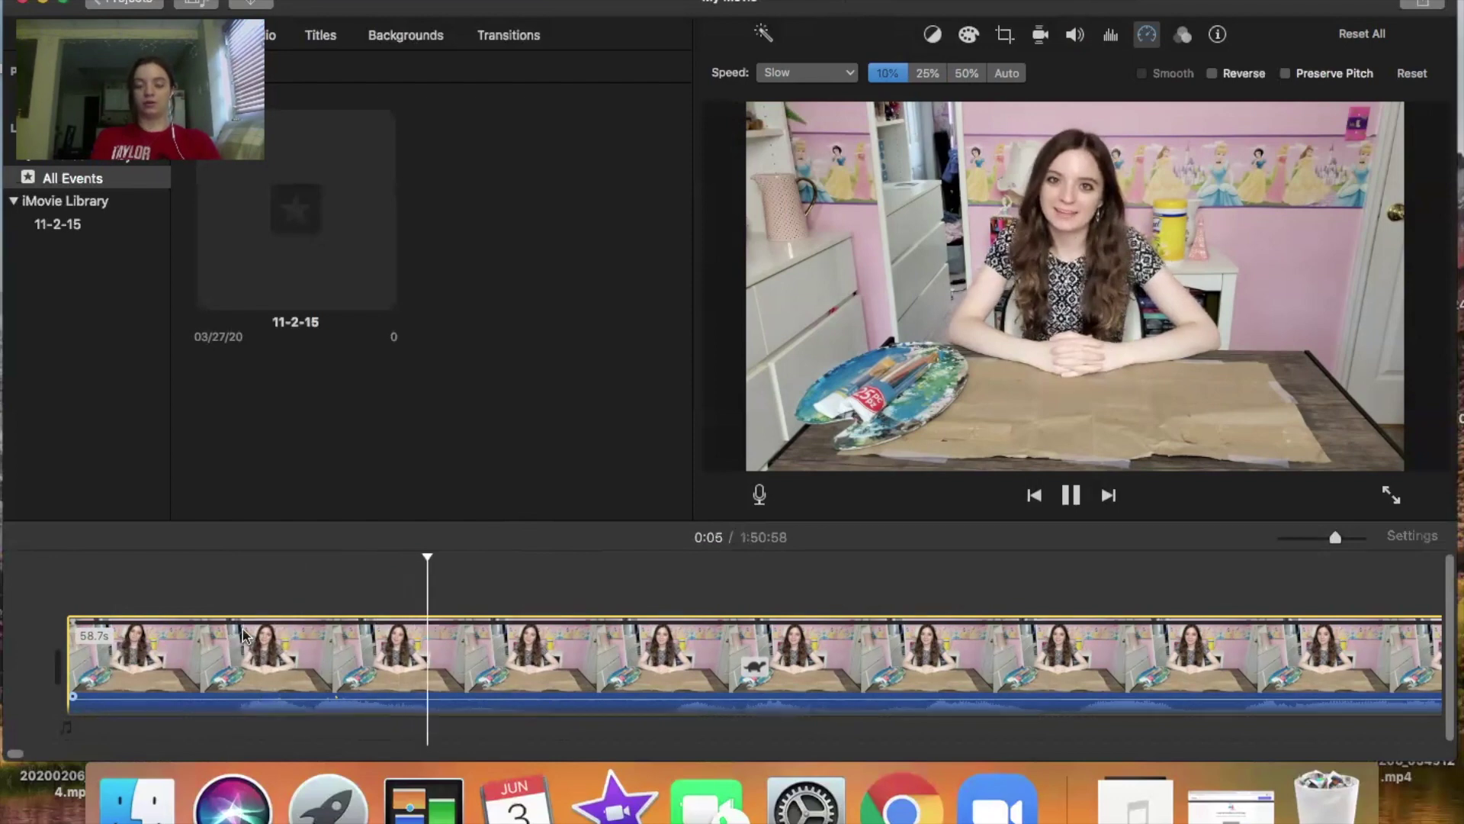
pyautogui.press('space')
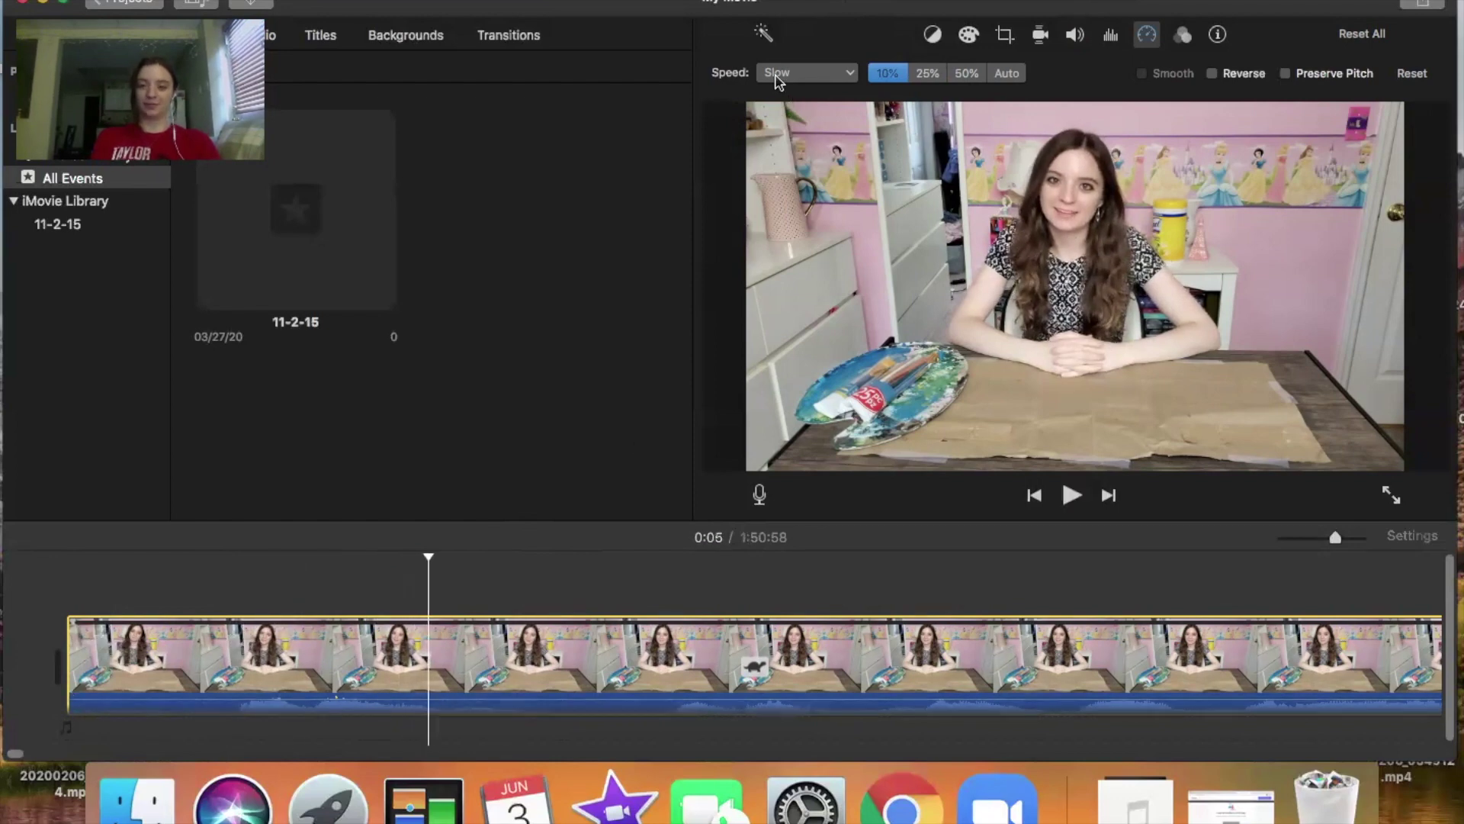
# Change the first clip's speed to Fast at 4x and play it from near the start
pyautogui.click(777, 73)
pyautogui.press('Escape')
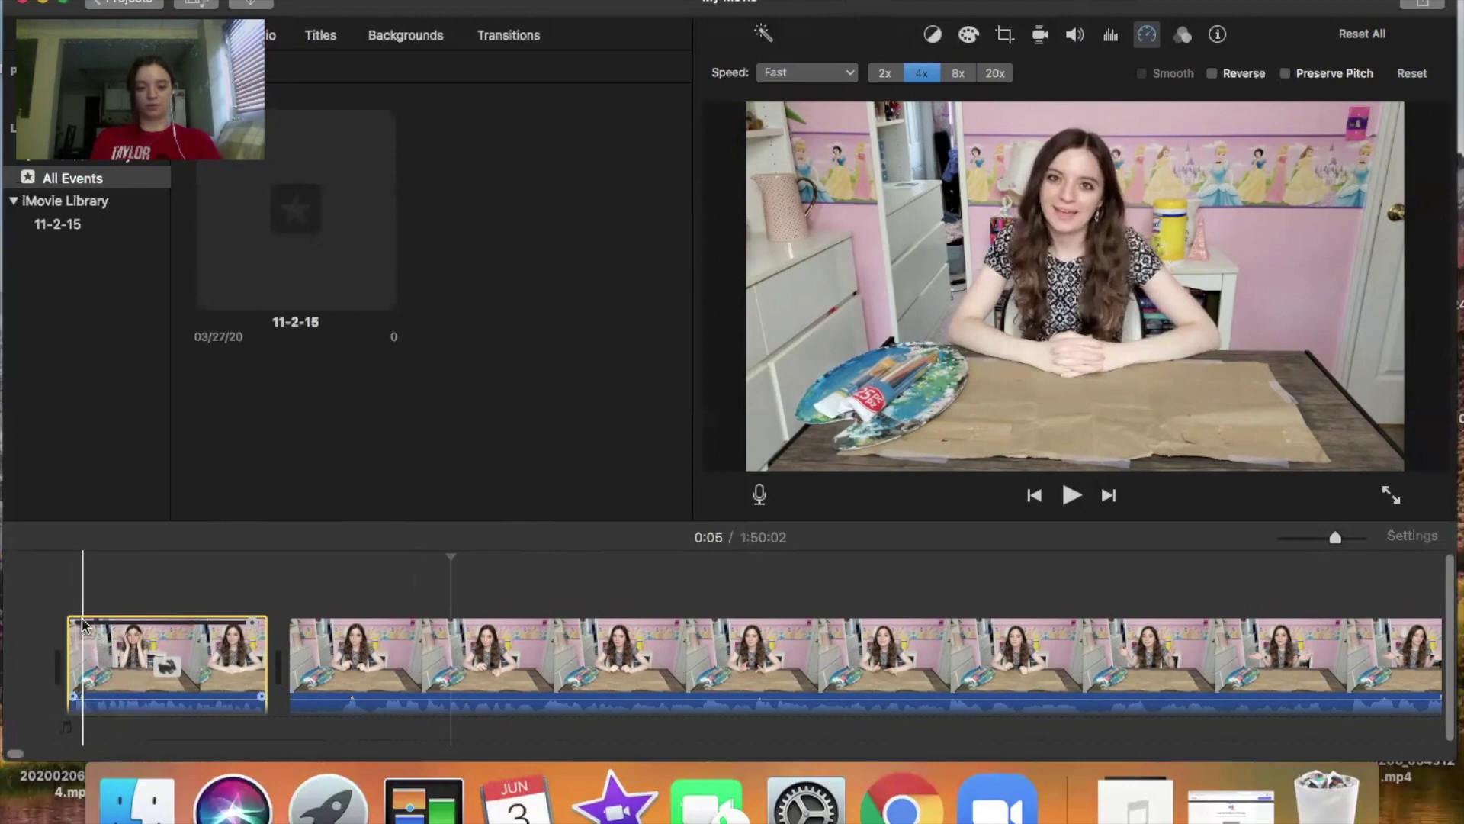
pyautogui.press('space')
pyautogui.press('space')
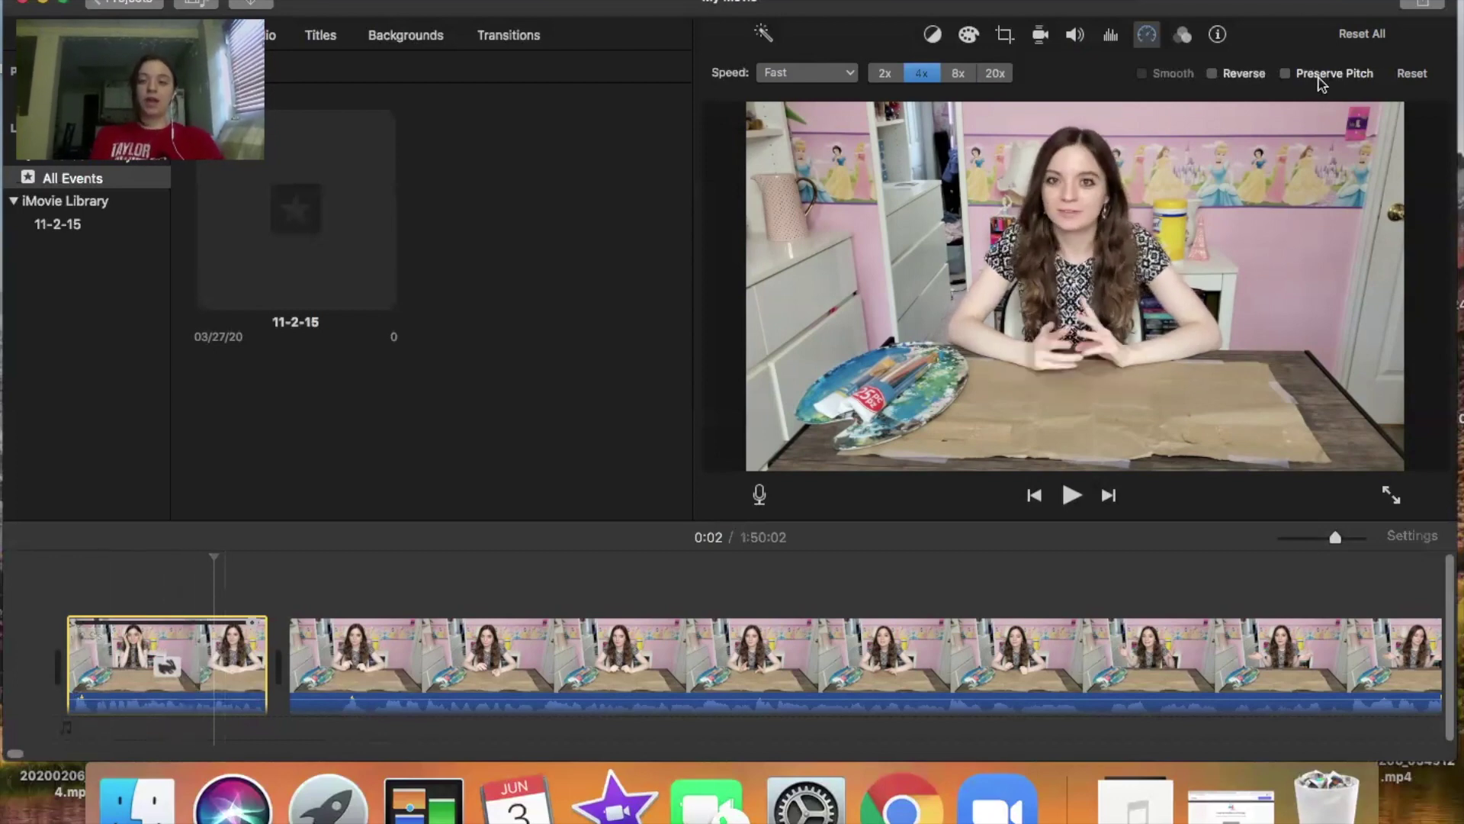
# Enable Preserve Pitch on the sped-up first clip and play its opening
pyautogui.click(1286, 73)
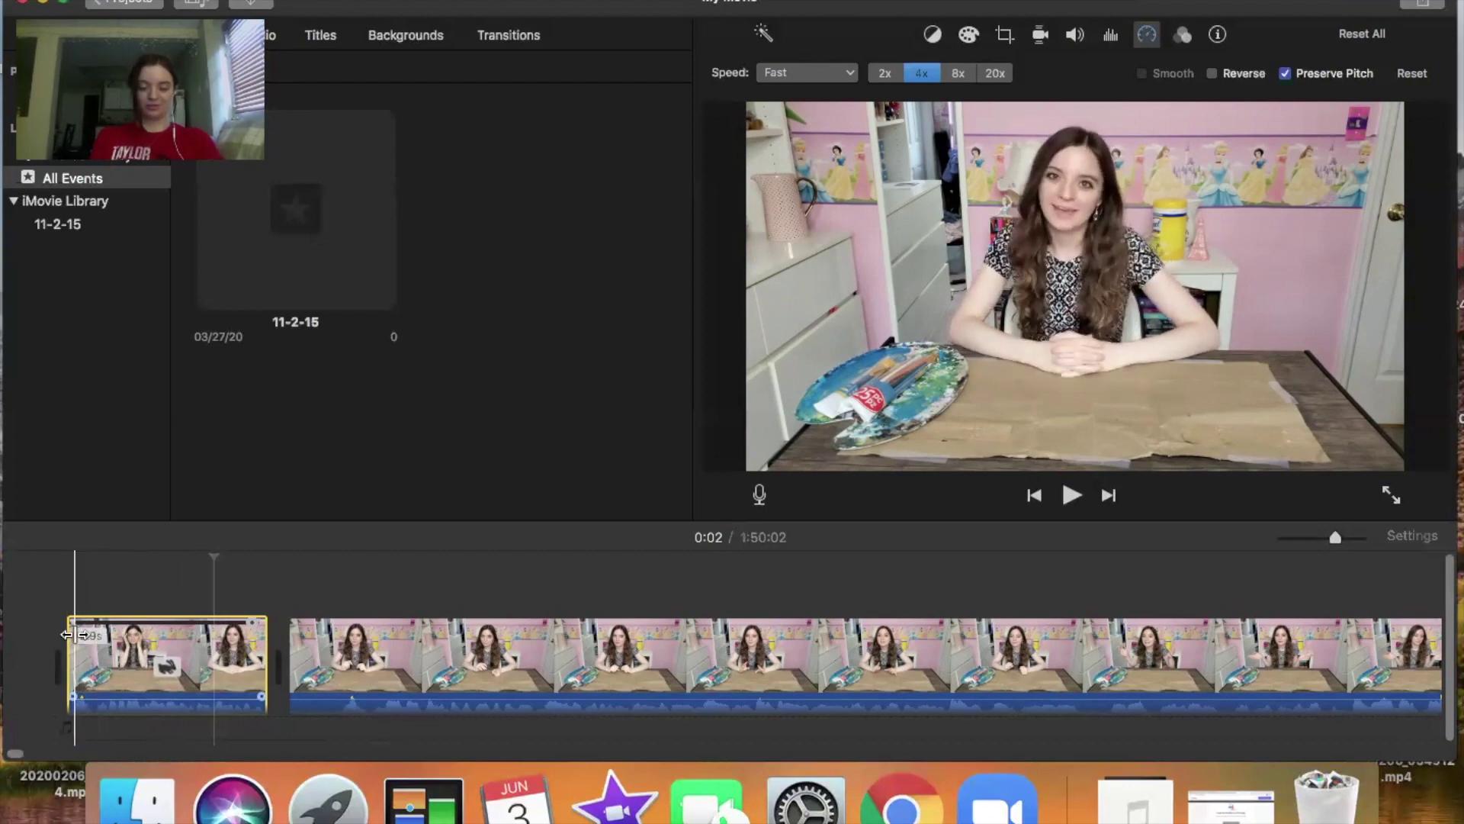
pyautogui.press('space')
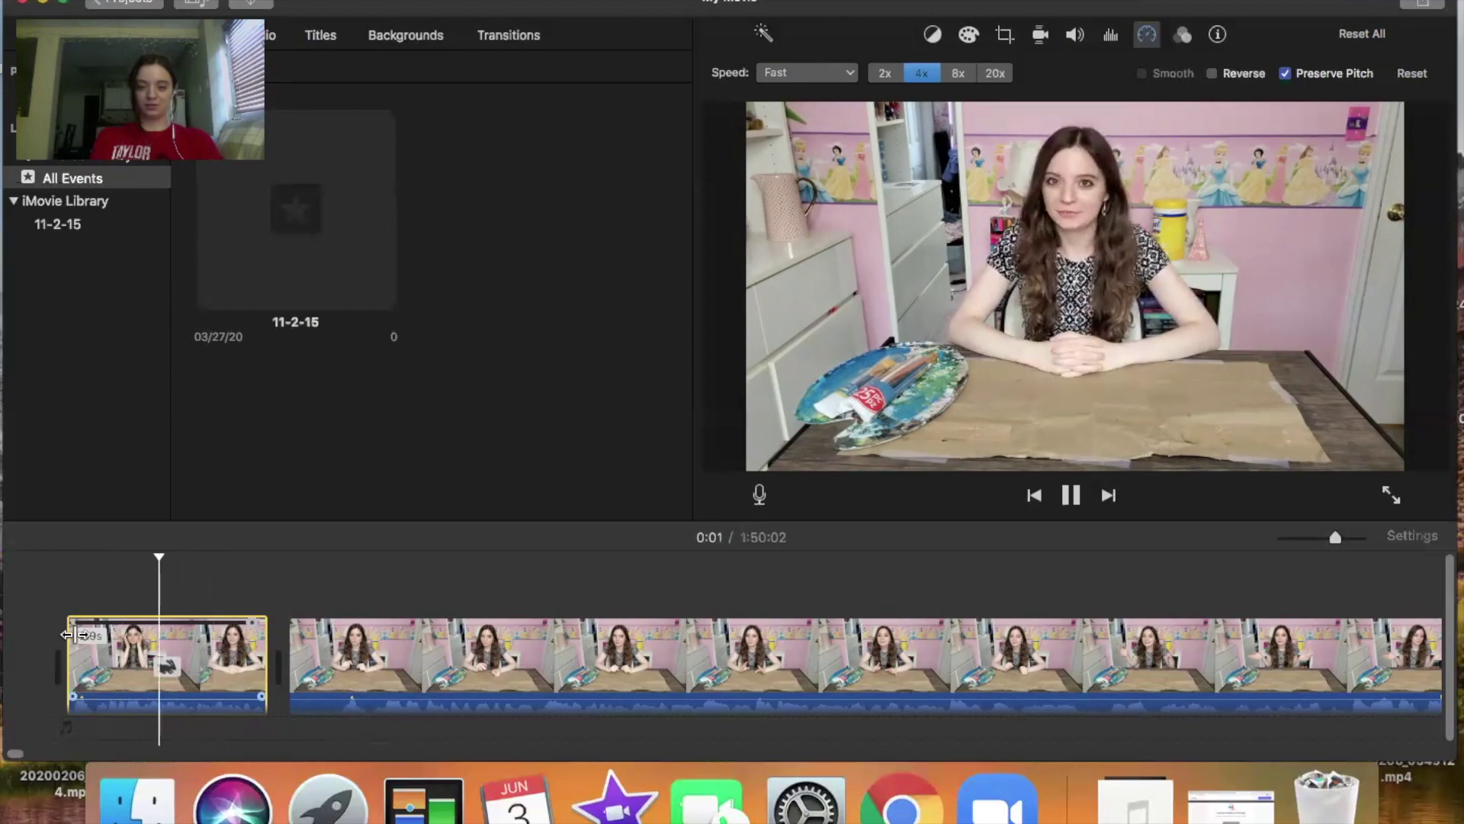
pyautogui.press('space')
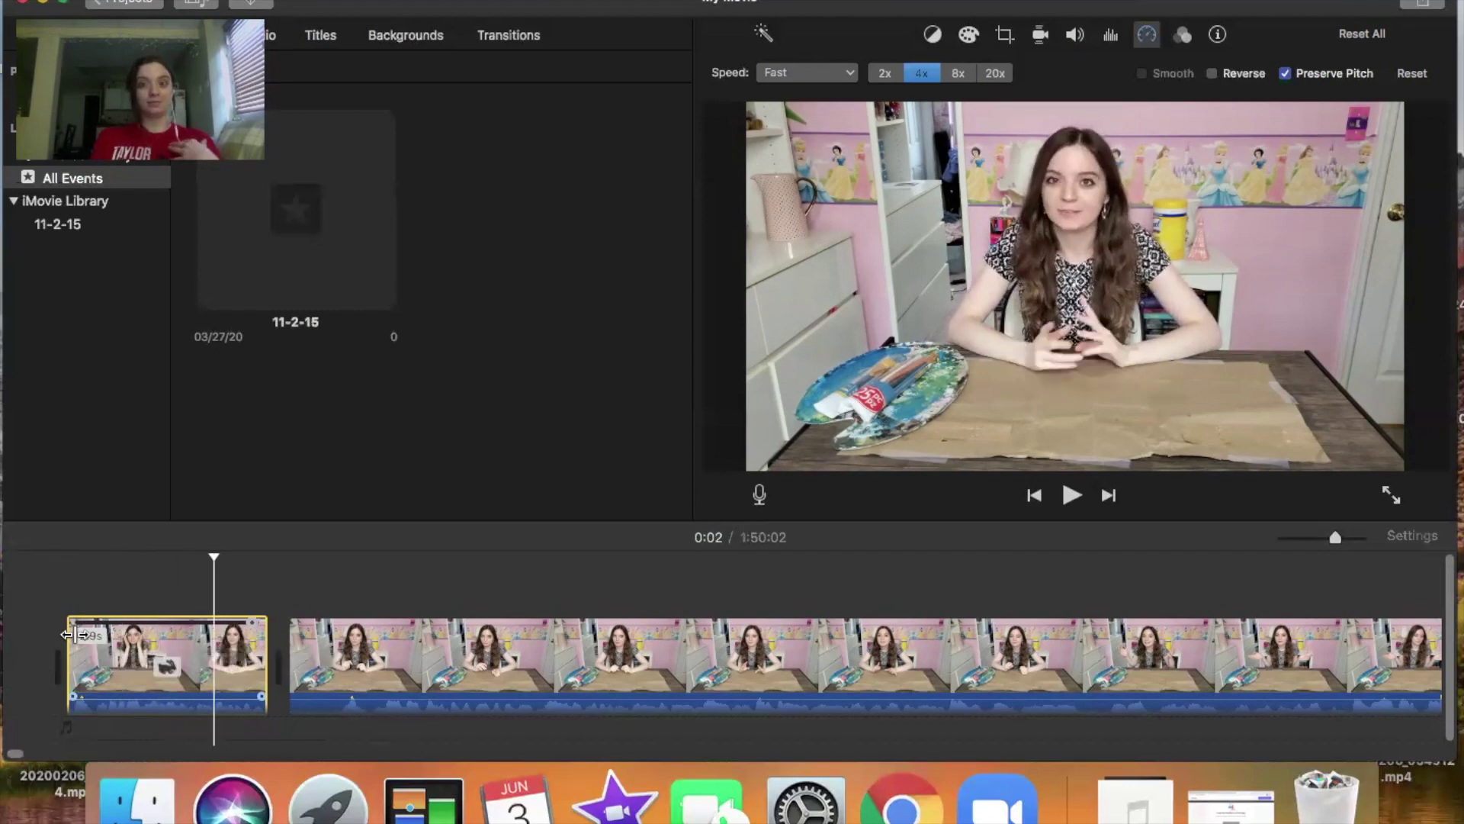
# Try reversing the first clip's playback, and return the clip to forward playback at Normal speed
pyautogui.click(1226, 80)
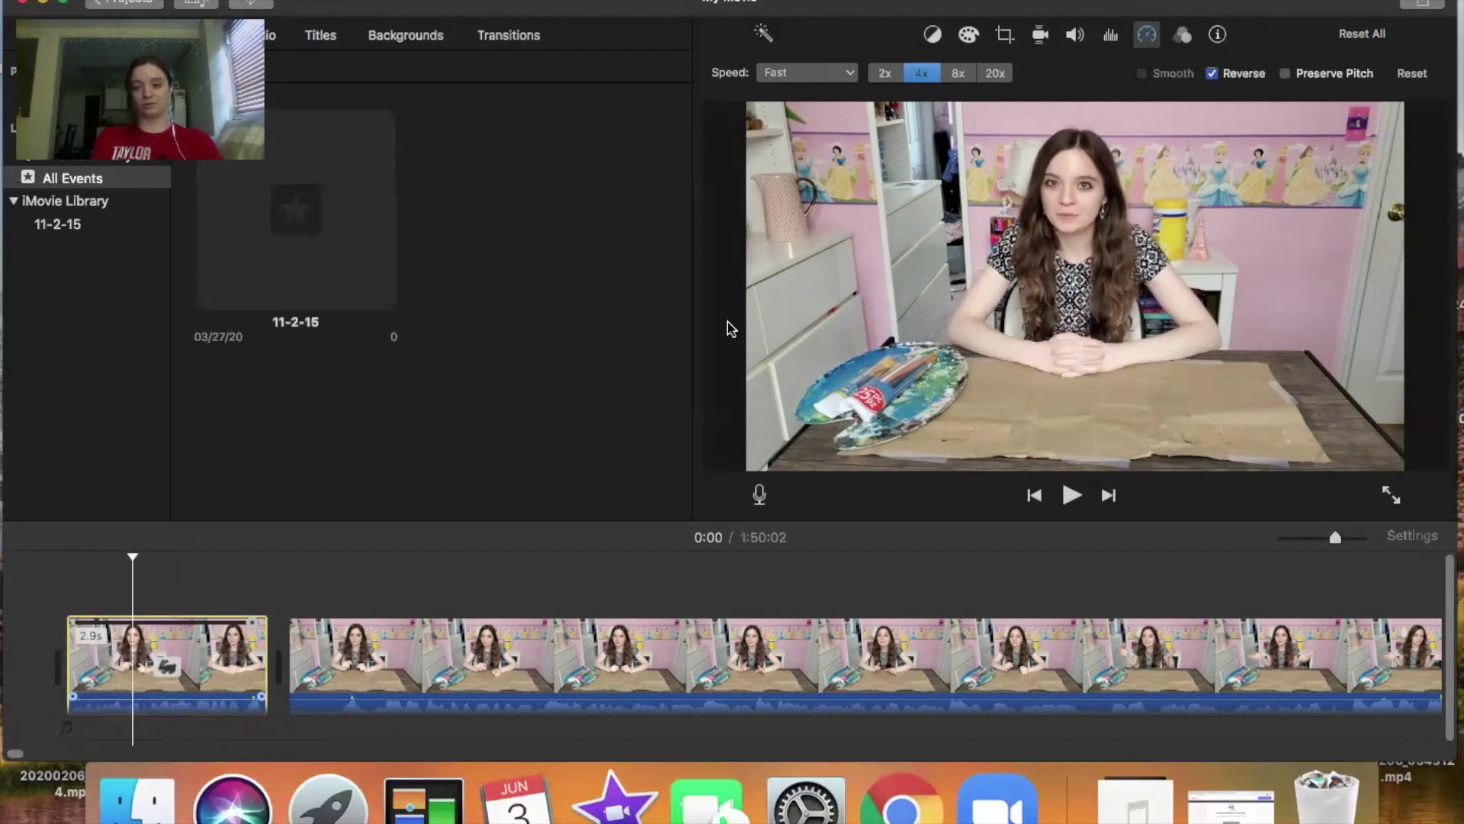
pyautogui.click(721, 78)
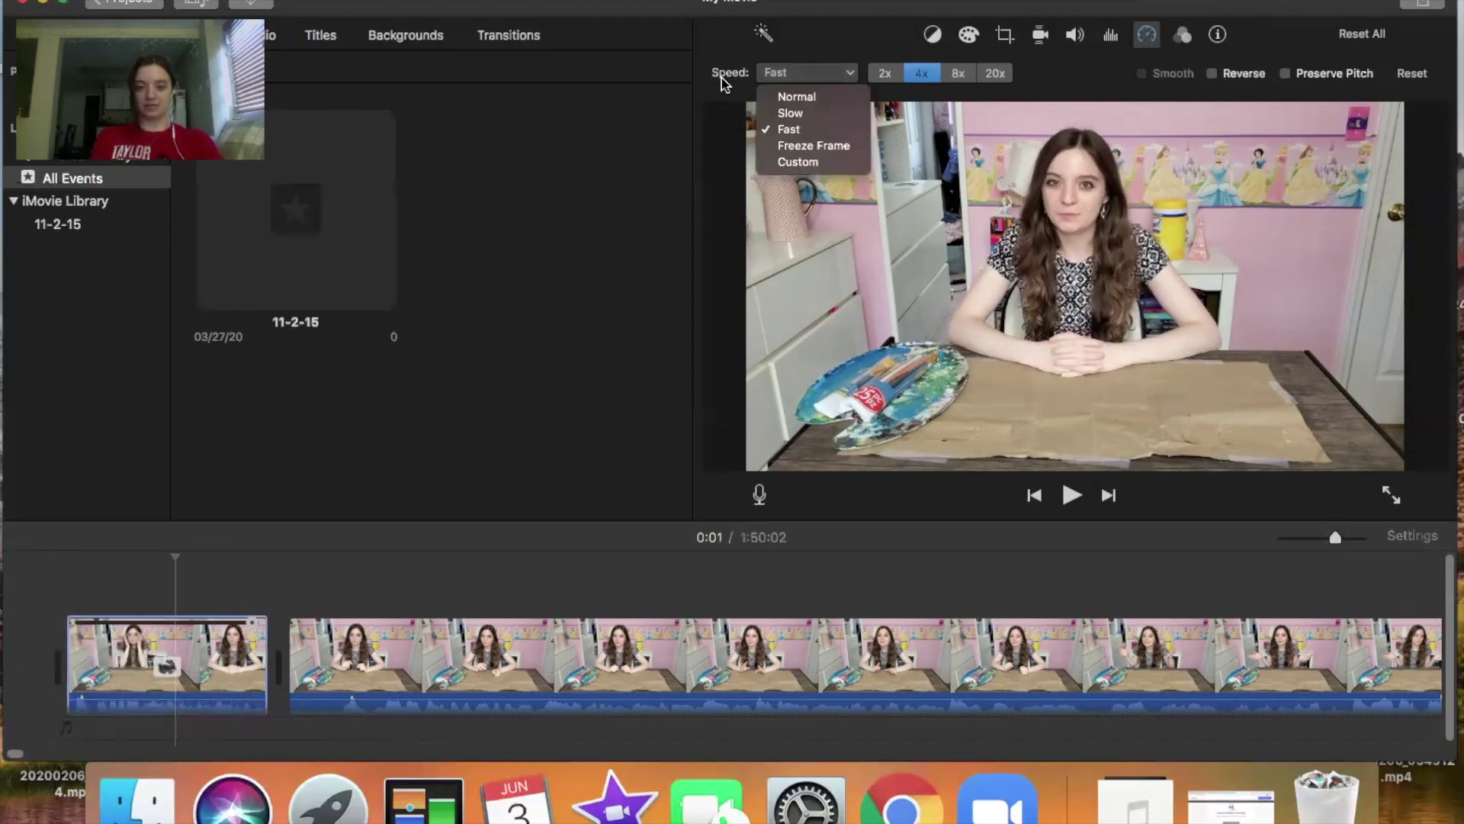
pyautogui.click(721, 78)
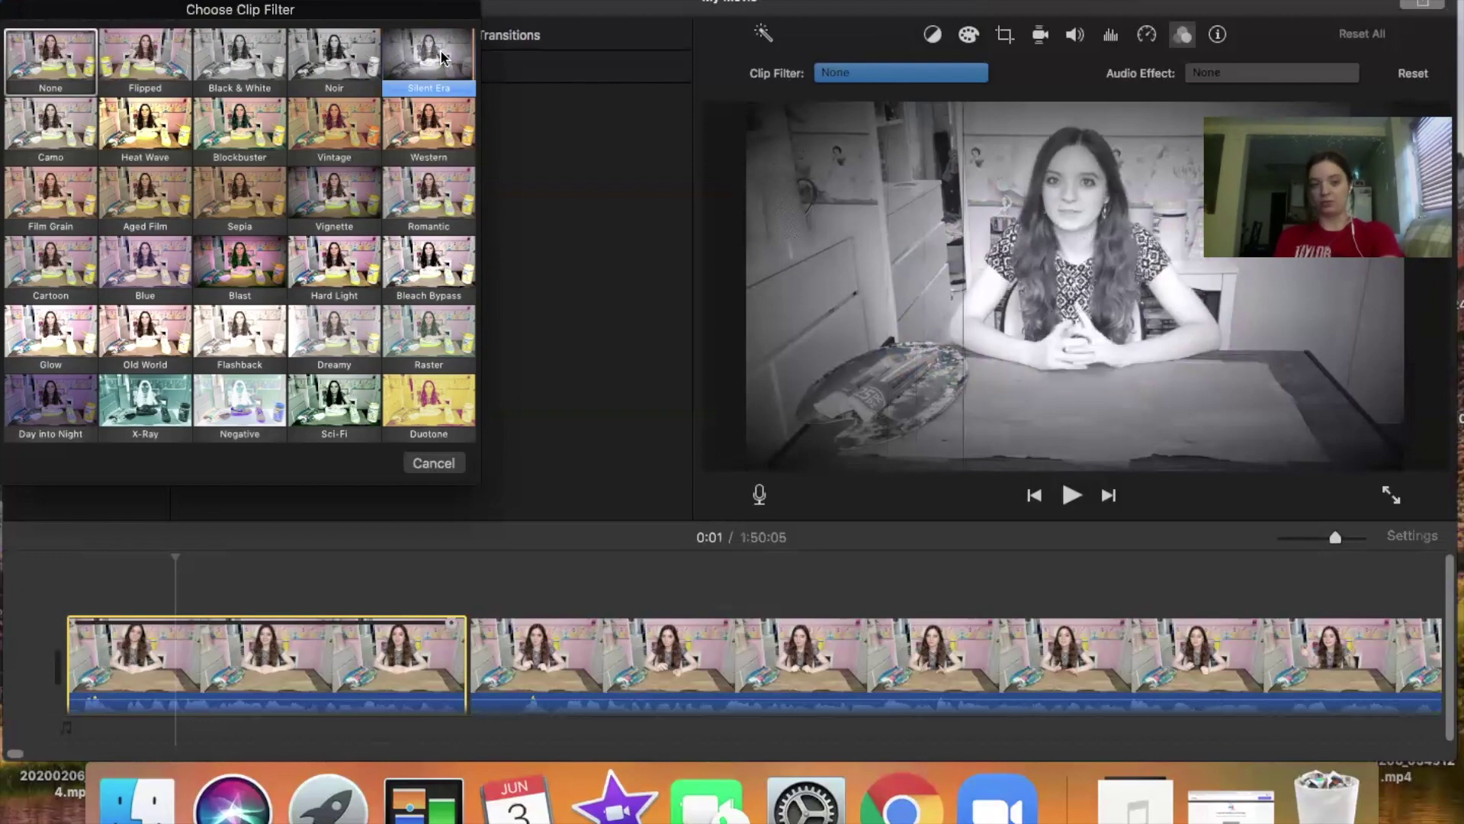
# Dismiss the clip filter choices and place a 4-second Centered title above the join between the first two clips
pyautogui.press('Escape')
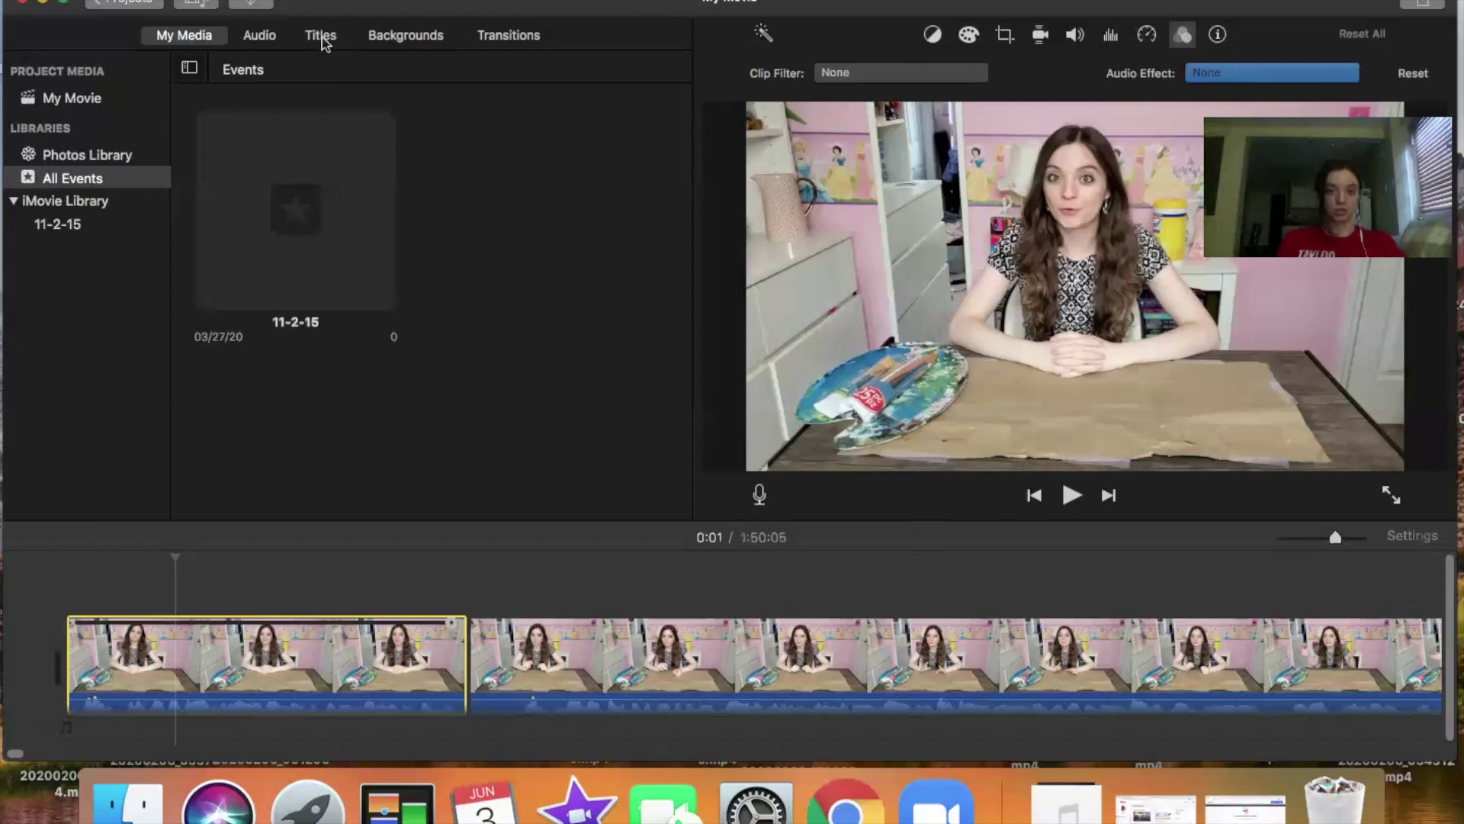
pyautogui.press('super+3')
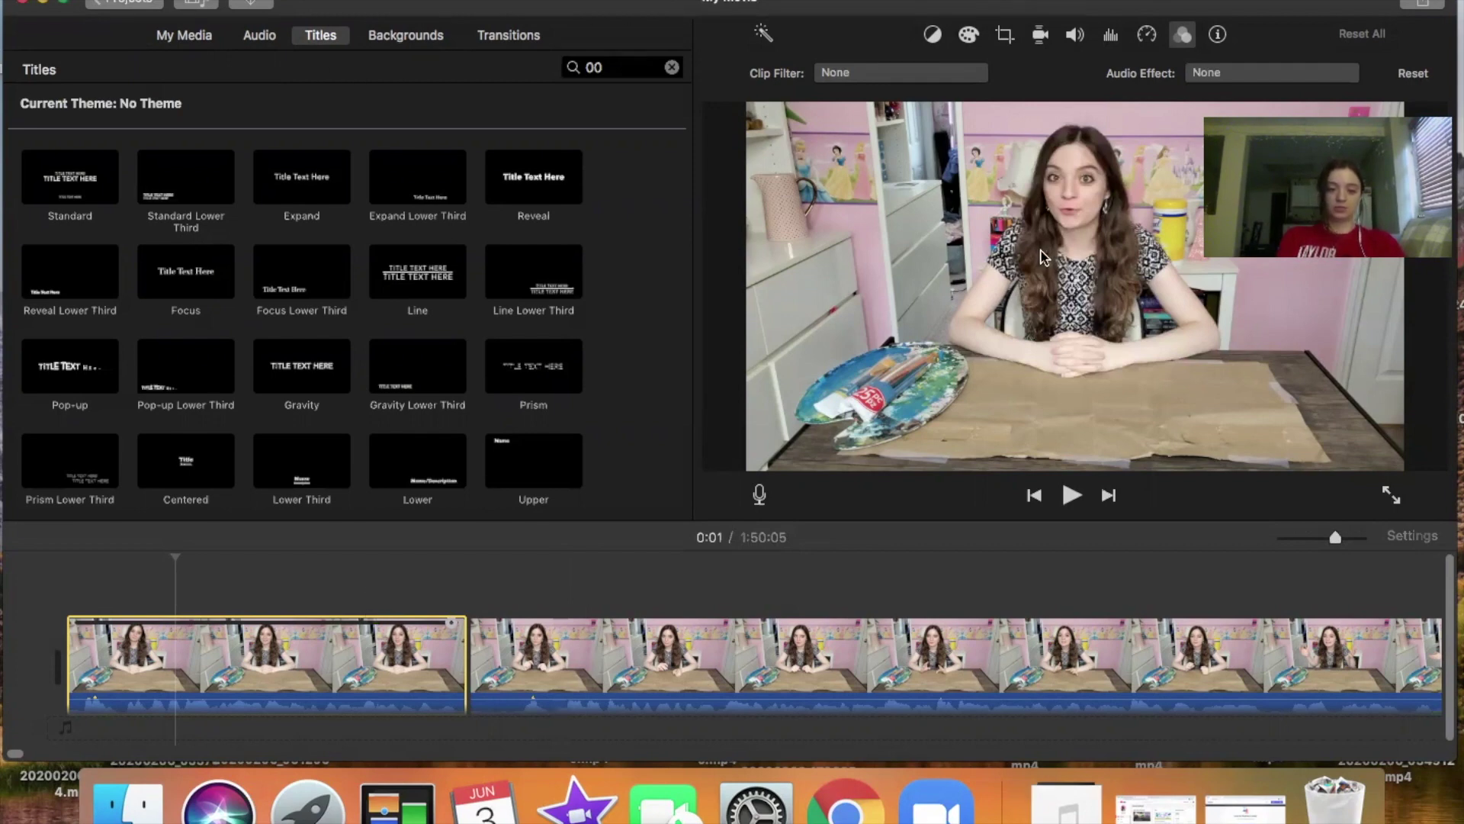
pyautogui.click(186, 460)
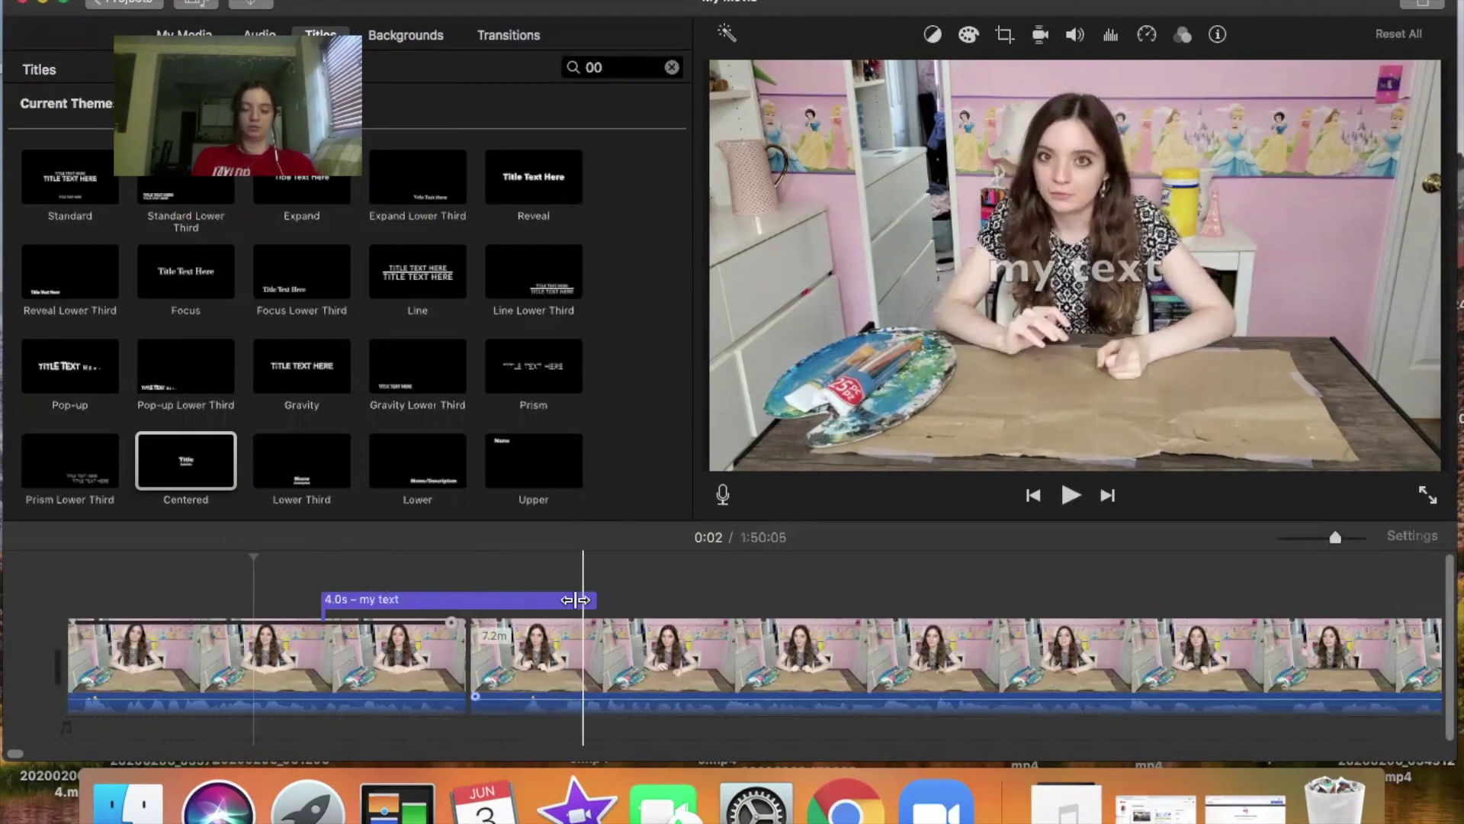
pyautogui.moveTo(479, 593); pyautogui.dragTo(443, 599)
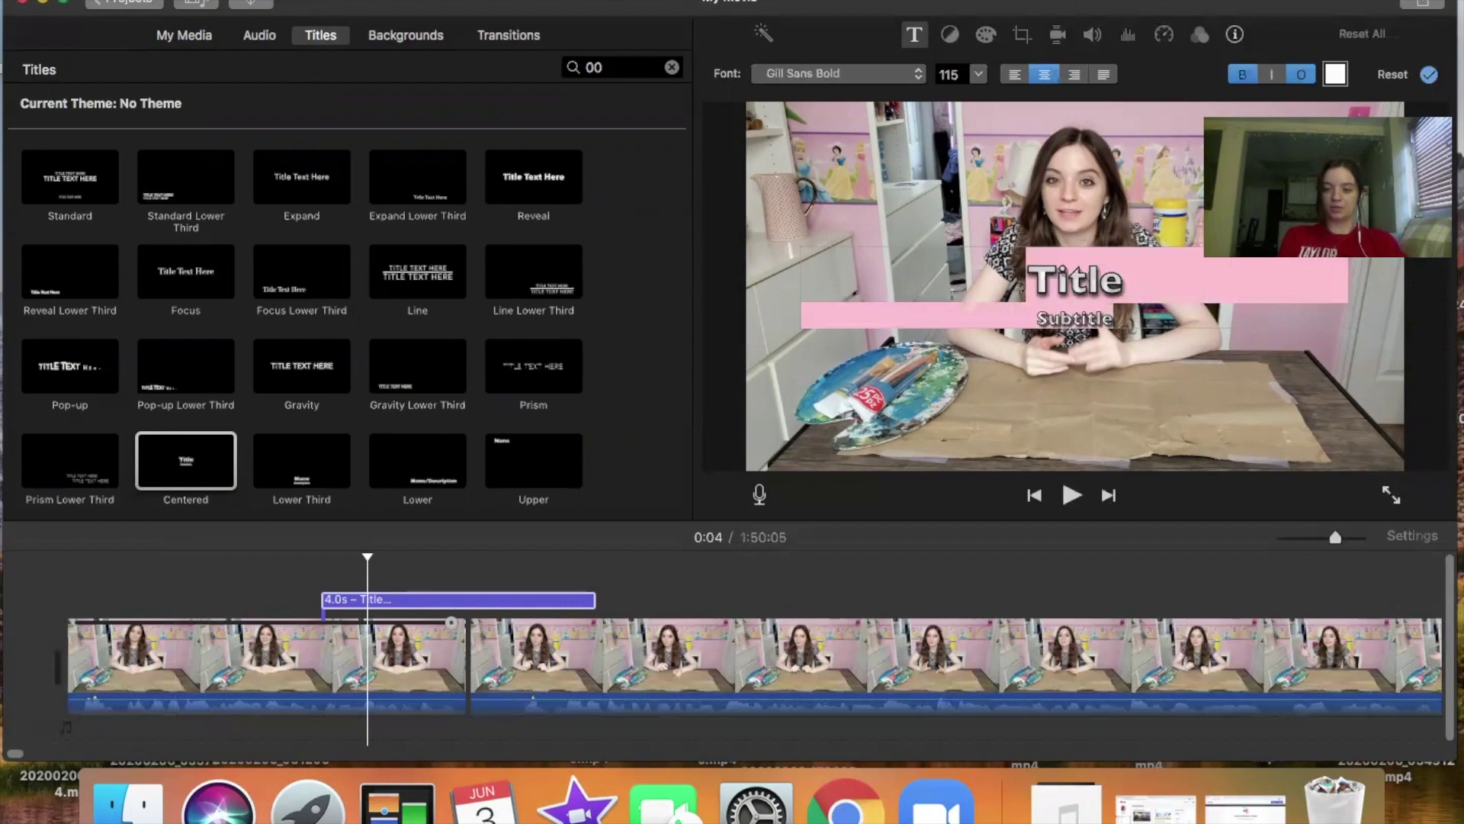
# Replace the Centered title's text with "my text" and clear its subtitle
pyautogui.write('my text')
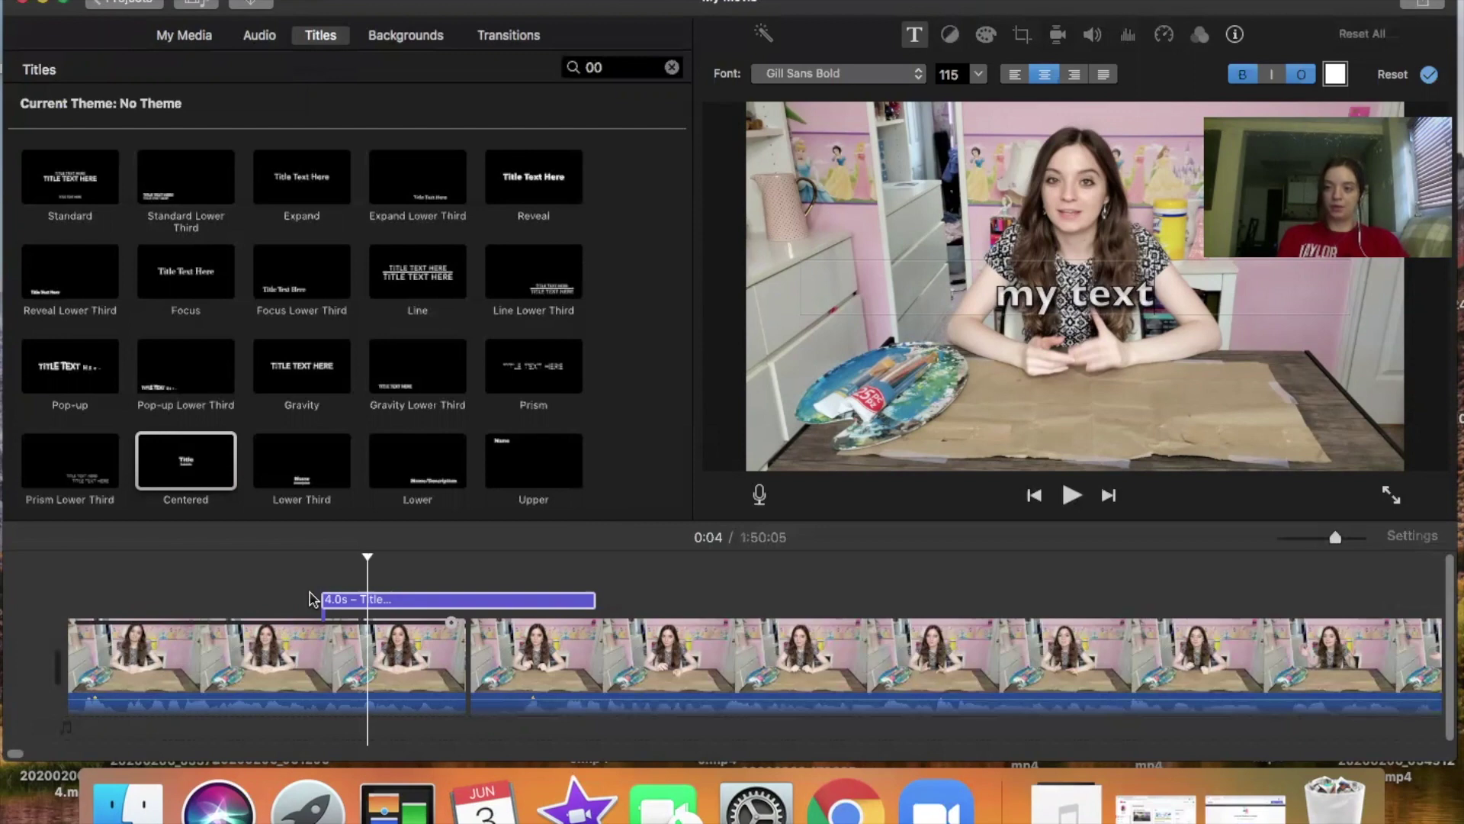
pyautogui.press('Escape')
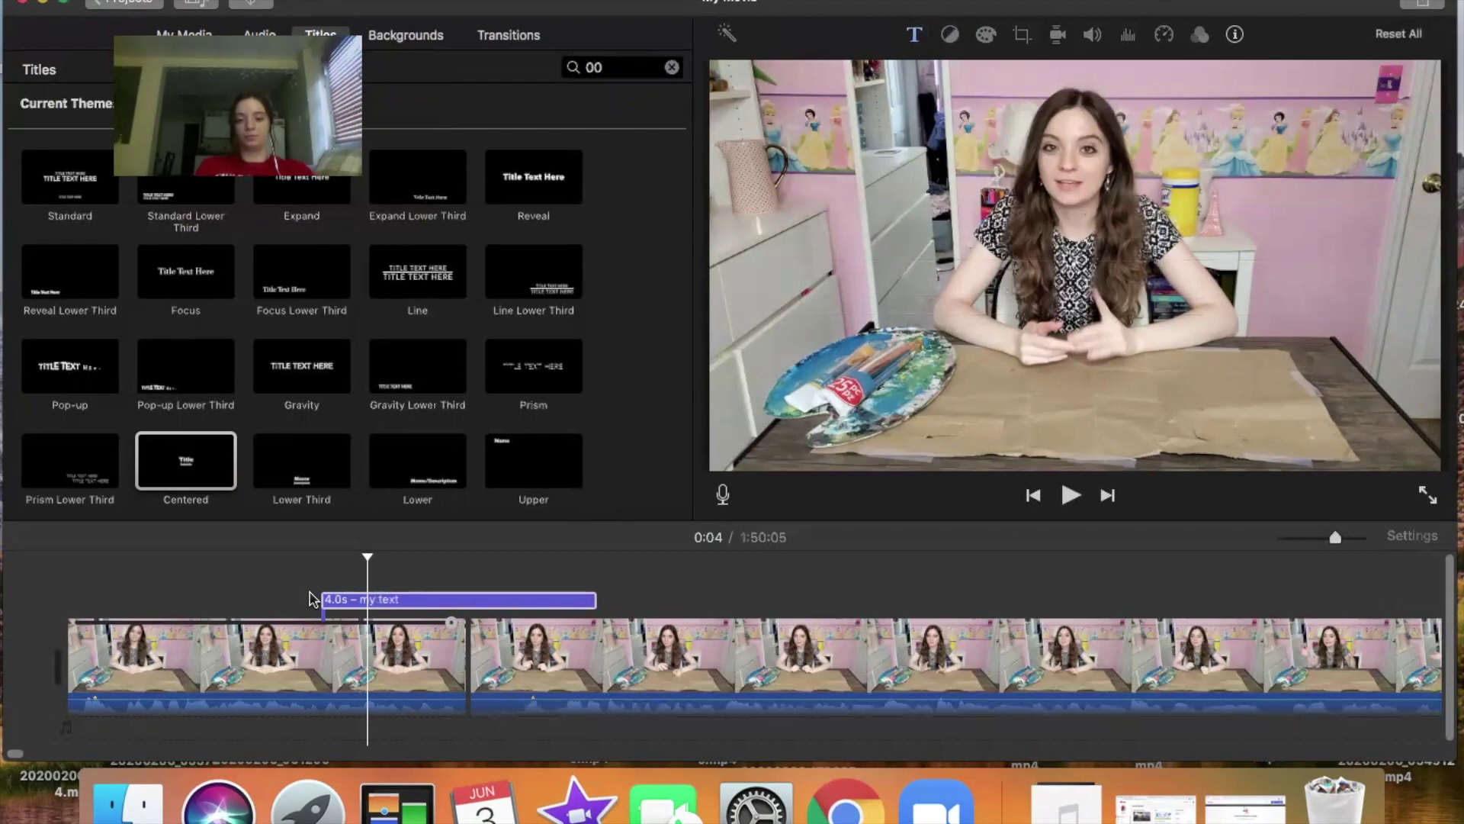
pyautogui.click(312, 599)
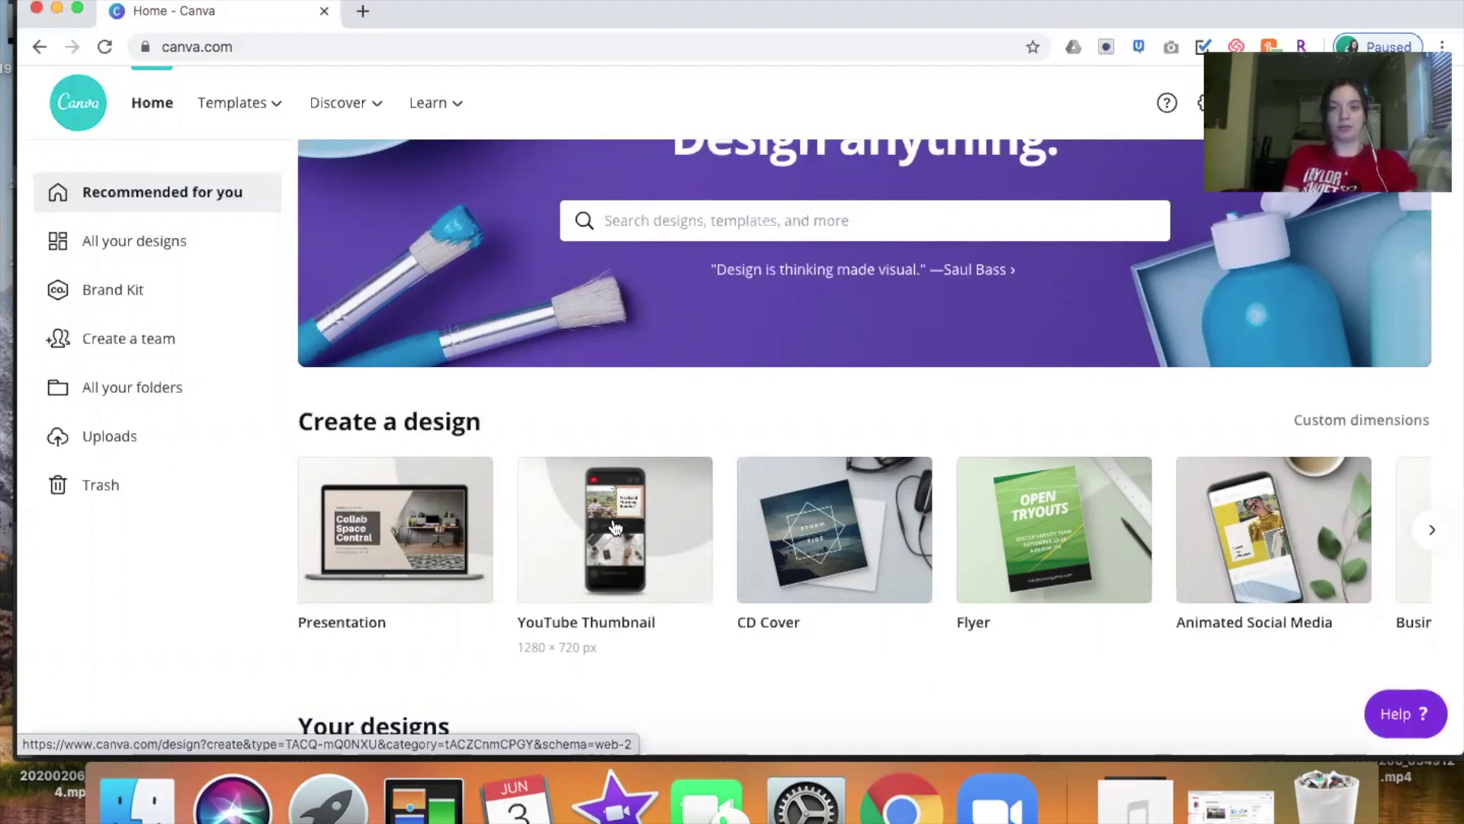
# In Canva, create a blank 1280 × 720 px YouTube Thumbnail design and add a heading text box
pyautogui.click(615, 526)
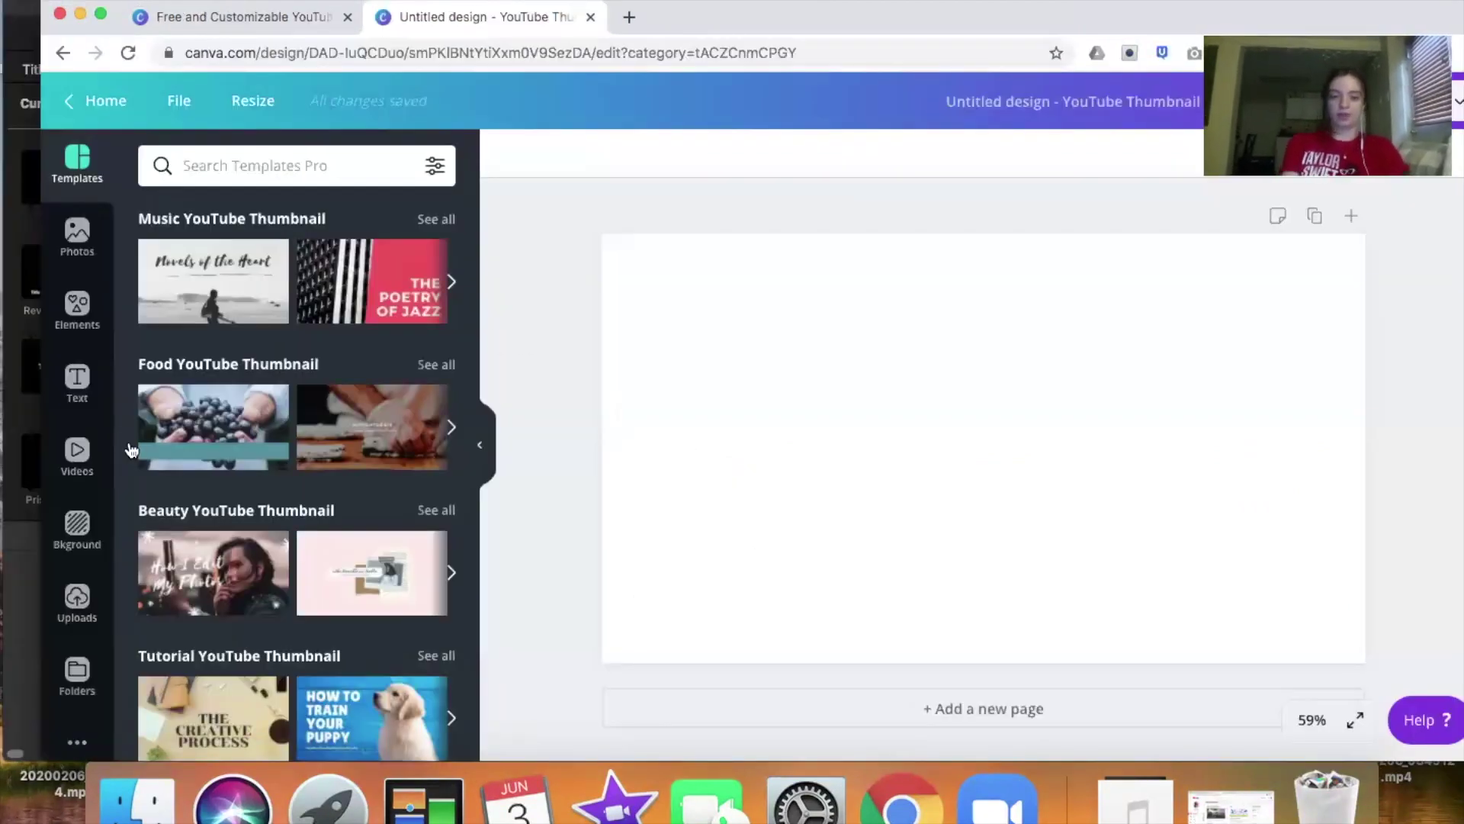
pyautogui.click(74, 377)
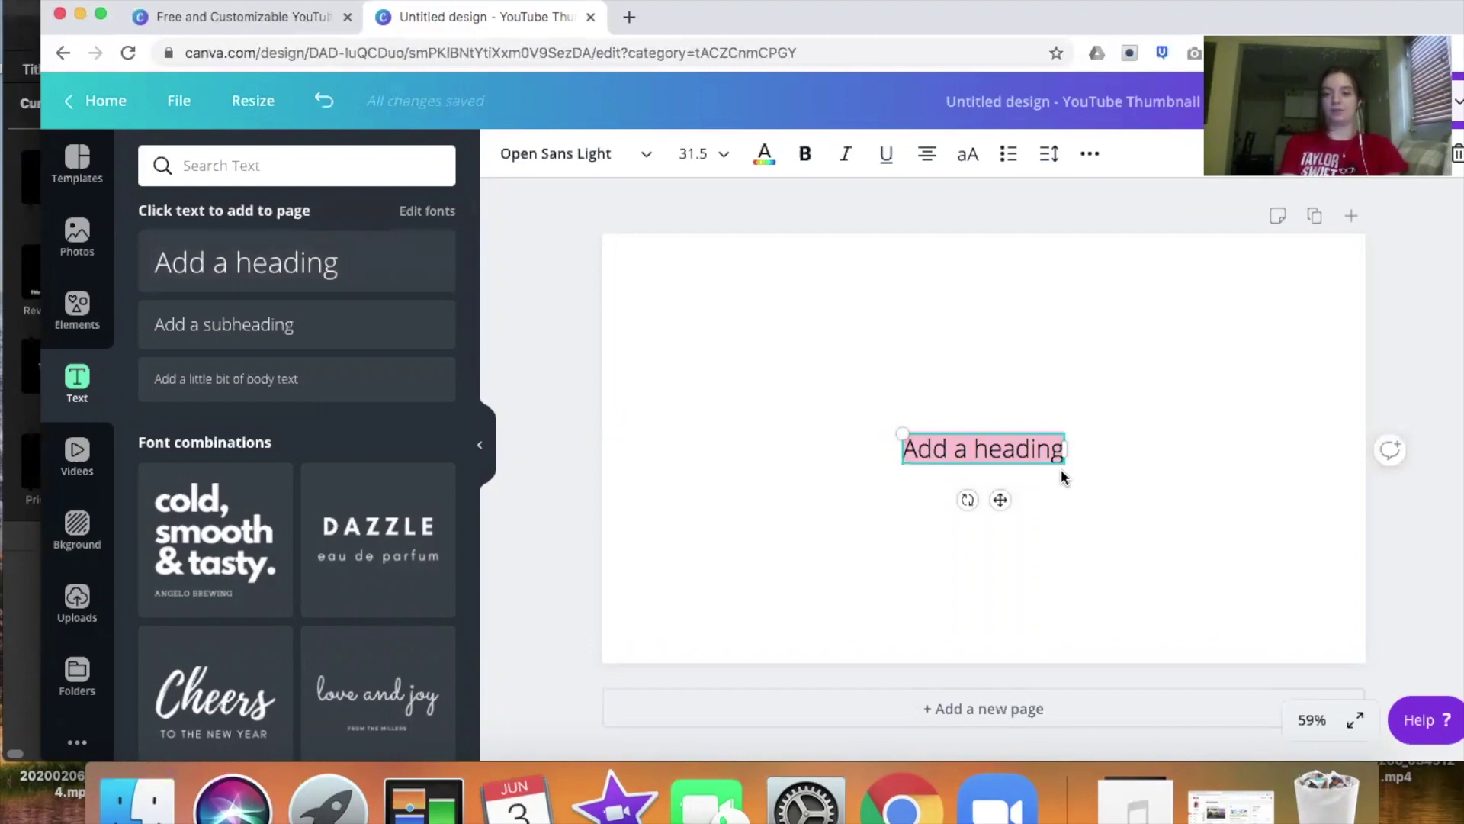
# Move the "Add a heading" text box from the page centre to the page's upper-left area
pyautogui.hotkey('shift', 'Left')
pyautogui.hotkey('shift', 'Left')
pyautogui.hotkey('shift', 'Left')
pyautogui.hotkey('shift', 'Left')
pyautogui.hotkey('shift', 'Left')
pyautogui.hotkey('shift', 'Left')
pyautogui.hotkey('shift', 'Left')
pyautogui.hotkey('shift', 'Left')
pyautogui.hotkey('shift', 'Left')
pyautogui.hotkey('shift', 'Left')
pyautogui.hotkey('shift', 'Left')
pyautogui.hotkey('shift', 'Left')
pyautogui.hotkey('shift', 'Left')
pyautogui.hotkey('shift', 'Left')
pyautogui.hotkey('shift', 'Left')
pyautogui.hotkey('shift', 'Left')
pyautogui.hotkey('shift', 'Left')
pyautogui.hotkey('shift', 'Left')
pyautogui.hotkey('shift', 'Left')
pyautogui.hotkey('shift', 'Left')
pyautogui.hotkey('shift', 'Up')
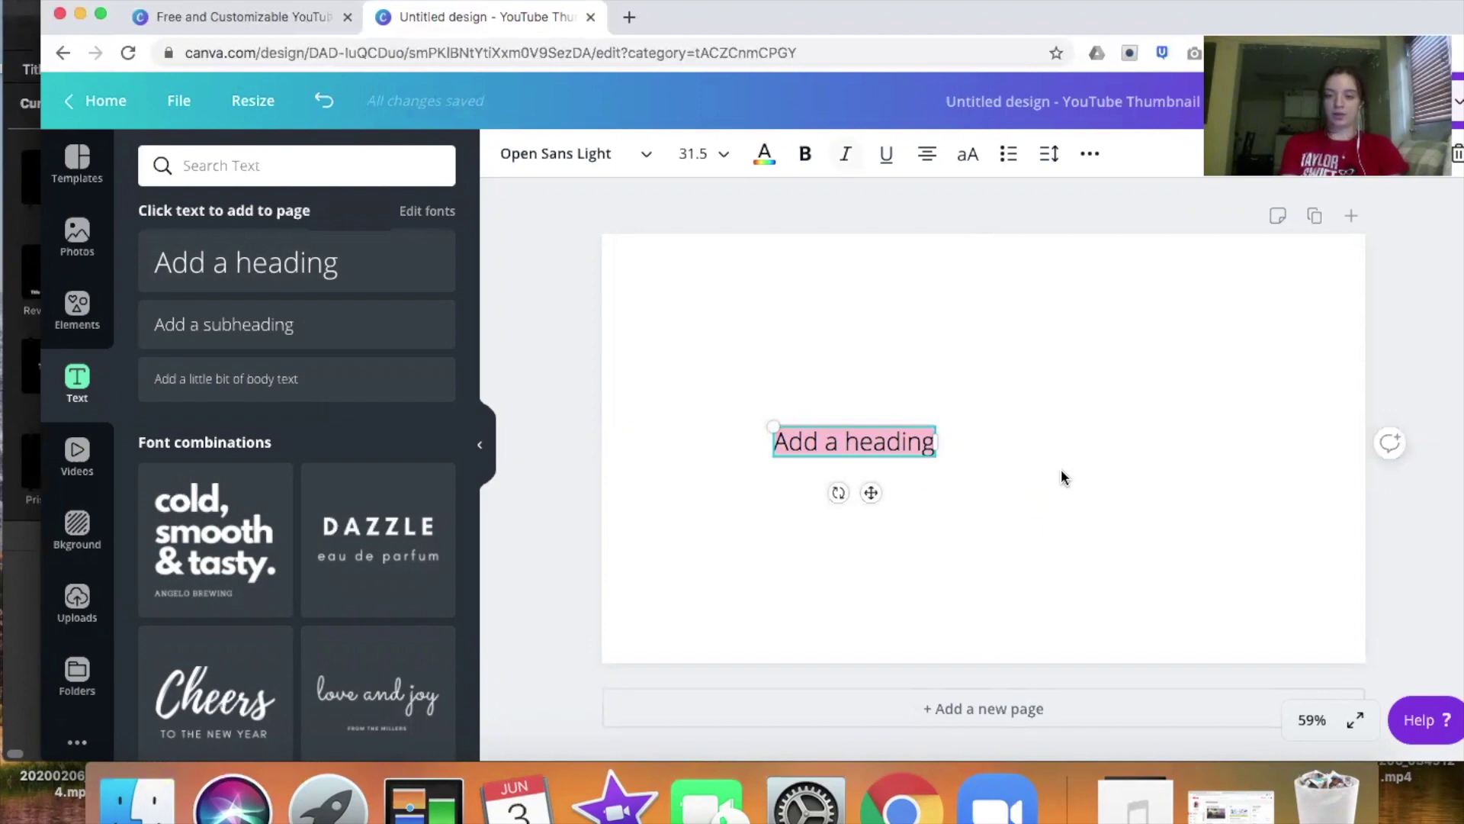
pyautogui.hotkey('shift', 'Down')
pyautogui.hotkey('shift', 'Down')
pyautogui.hotkey('shift', 'Down')
pyautogui.hotkey('shift', 'Down')
pyautogui.hotkey('shift', 'Down')
pyautogui.hotkey('shift', 'Down')
pyautogui.hotkey('shift', 'Down')
pyautogui.hotkey('shift', 'Down')
pyautogui.hotkey('shift', 'Down')
pyautogui.hotkey('shift', 'Down')
pyautogui.hotkey('shift', 'Down')
pyautogui.hotkey('shift', 'Down')
pyautogui.hotkey('shift', 'Down')
pyautogui.hotkey('shift', 'Down')
pyautogui.hotkey('shift', 'Down')
pyautogui.hotkey('shift', 'Down')
pyautogui.hotkey('shift', 'Down')
pyautogui.hotkey('shift', 'Down')
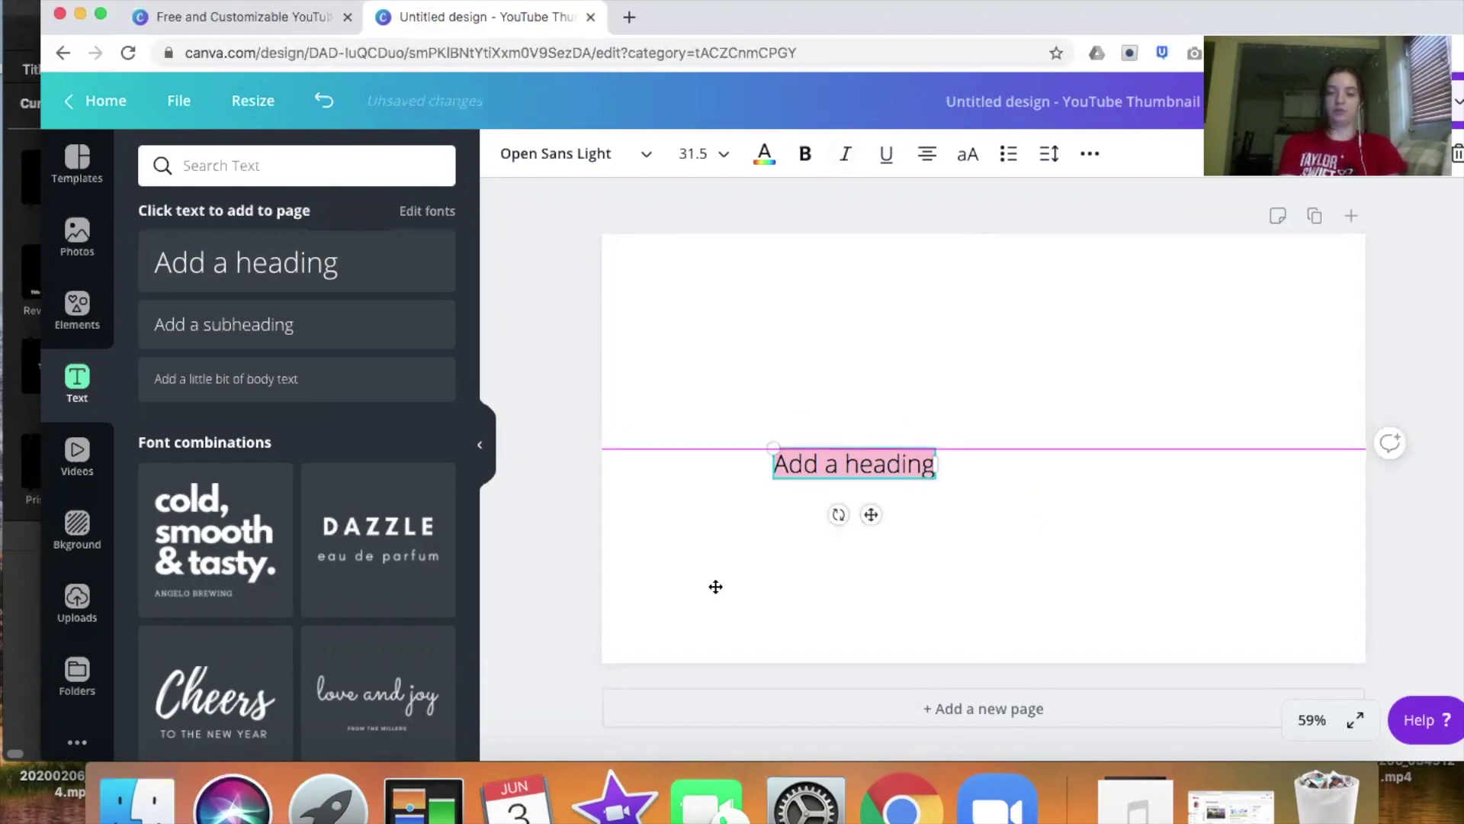
pyautogui.hotkey('shift', 'Left')
pyautogui.hotkey('shift', 'Left')
pyautogui.hotkey('shift', 'Left')
pyautogui.hotkey('shift', 'Left')
pyautogui.hotkey('shift', 'Left')
pyautogui.hotkey('shift', 'Left')
pyautogui.hotkey('shift', 'Left')
pyautogui.hotkey('shift', 'Left')
pyautogui.hotkey('shift', 'Left')
pyautogui.hotkey('shift', 'Left')
pyautogui.hotkey('shift', 'Down')
pyautogui.hotkey('shift', 'Down')
pyautogui.hotkey('shift', 'Down')
pyautogui.hotkey('shift', 'Down')
pyautogui.hotkey('shift', 'Down')
pyautogui.hotkey('shift', 'Down')
pyautogui.hotkey('shift', 'Down')
pyautogui.hotkey('shift', 'Down')
pyautogui.hotkey('shift', 'Down')
pyautogui.hotkey('shift', 'Left')
pyautogui.hotkey('shift', 'Left')
pyautogui.hotkey('shift', 'Left')
pyautogui.hotkey('shift', 'Left')
pyautogui.hotkey('shift', 'Left')
pyautogui.hotkey('shift', 'Left')
pyautogui.hotkey('shift', 'Left')
pyautogui.hotkey('shift', 'Left')
pyautogui.hotkey('shift', 'Left')
pyautogui.hotkey('shift', 'Left')
pyautogui.hotkey('shift', 'Left')
pyautogui.hotkey('shift', 'Left')
pyautogui.hotkey('shift', 'Left')
pyautogui.hotkey('shift', 'Left')
pyautogui.hotkey('shift', 'Left')
pyautogui.hotkey('shift', 'Left')
pyautogui.hotkey('shift', 'Left')
pyautogui.hotkey('shift', 'Left')
pyautogui.hotkey('shift', 'Left')
pyautogui.hotkey('shift', 'Left')
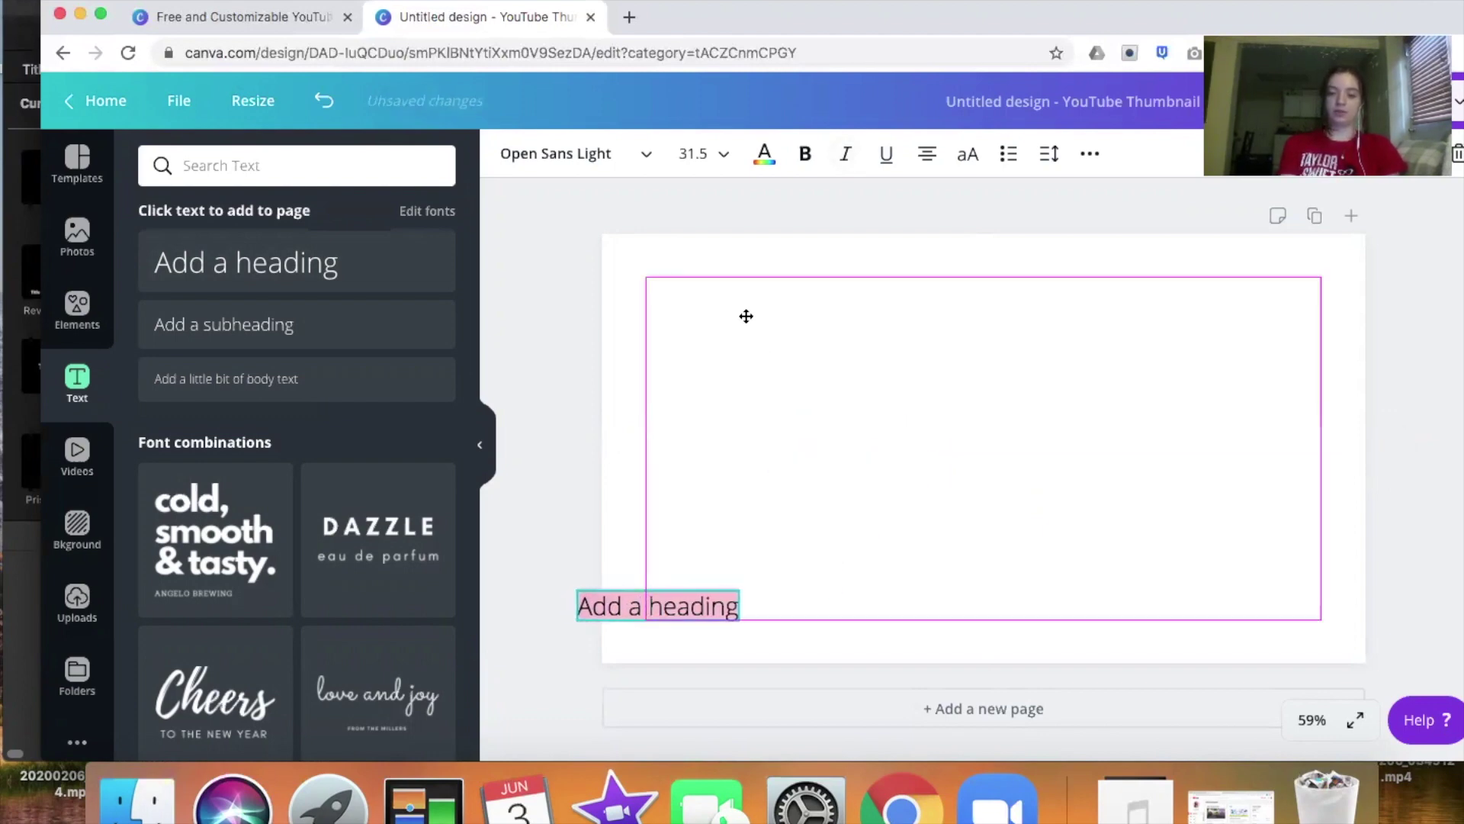
pyautogui.hotkey('shift', 'Right')
pyautogui.hotkey('shift', 'Right')
pyautogui.hotkey('shift', 'Right')
pyautogui.hotkey('shift', 'Right')
pyautogui.hotkey('shift', 'Right')
pyautogui.hotkey('shift', 'Right')
pyautogui.hotkey('shift', 'Right')
pyautogui.hotkey('shift', 'Right')
pyautogui.hotkey('shift', 'Right')
pyautogui.hotkey('shift', 'Right')
pyautogui.hotkey('shift', 'Right')
pyautogui.hotkey('shift', 'Right')
pyautogui.hotkey('shift', 'Right')
pyautogui.hotkey('shift', 'Right')
pyautogui.hotkey('shift', 'Right')
pyautogui.hotkey('shift', 'Right')
pyautogui.hotkey('shift', 'Right')
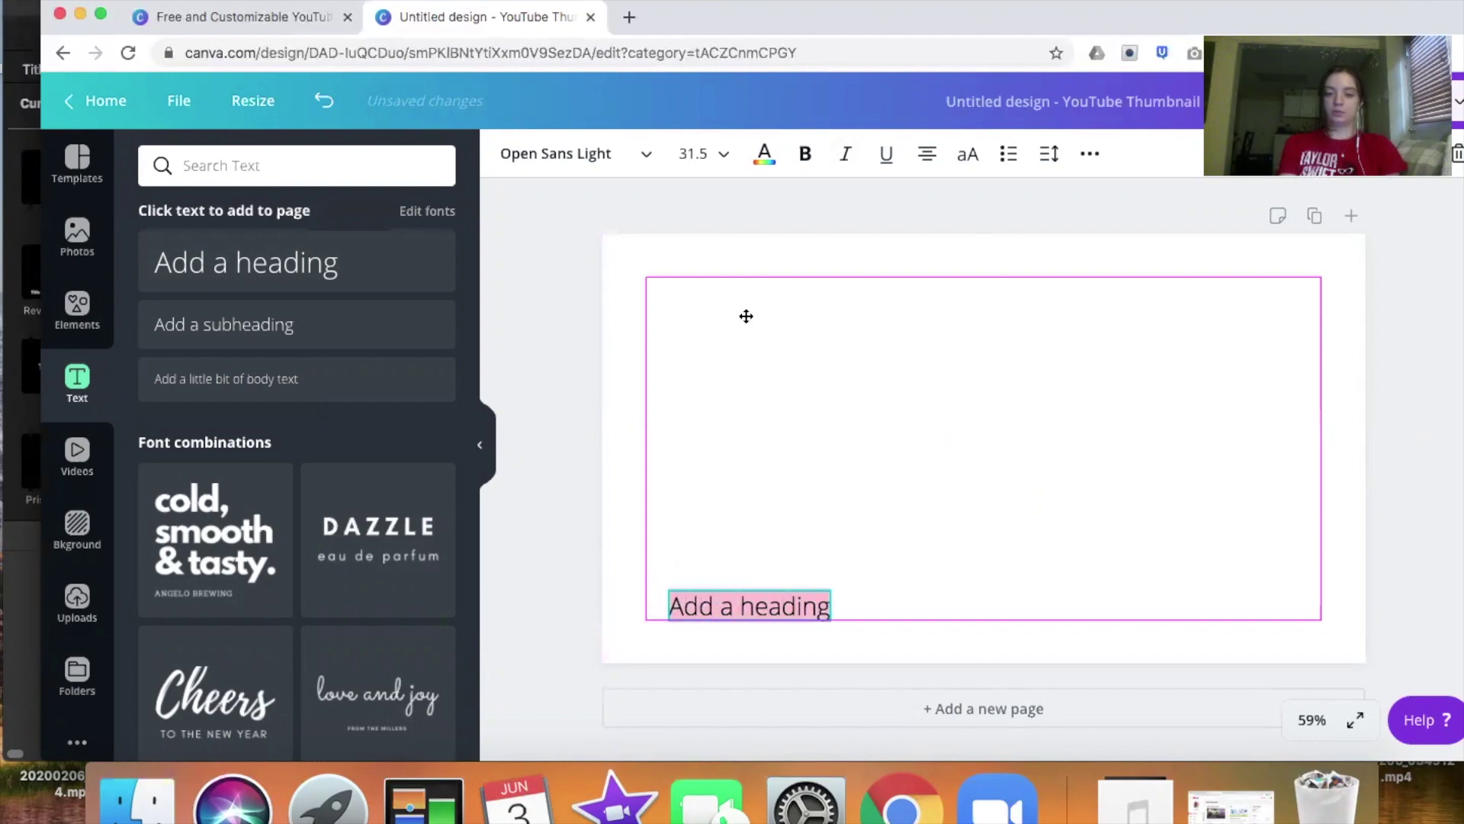
pyautogui.hotkey('shift', 'Up')
pyautogui.hotkey('shift', 'Up')
pyautogui.hotkey('shift', 'Up')
pyautogui.hotkey('shift', 'Up')
pyautogui.hotkey('shift', 'Up')
pyautogui.hotkey('shift', 'Up')
pyautogui.hotkey('shift', 'Up')
pyautogui.hotkey('shift', 'Up')
pyautogui.hotkey('shift', 'Up')
pyautogui.hotkey('shift', 'Up')
pyautogui.hotkey('shift', 'Up')
pyautogui.hotkey('shift', 'Up')
pyautogui.hotkey('shift', 'Up')
pyautogui.hotkey('shift', 'Up')
pyautogui.hotkey('shift', 'Up')
pyautogui.hotkey('shift', 'Up')
pyautogui.hotkey('shift', 'Up')
pyautogui.hotkey('shift', 'Up')
pyautogui.hotkey('shift', 'Up')
pyautogui.hotkey('shift', 'Up')
pyautogui.hotkey('shift', 'Up')
pyautogui.hotkey('shift', 'Up')
pyautogui.hotkey('shift', 'Up')
pyautogui.hotkey('shift', 'Up')
pyautogui.hotkey('shift', 'Up')
pyautogui.hotkey('shift', 'Up')
pyautogui.hotkey('shift', 'Up')
pyautogui.hotkey('shift', 'Up')
pyautogui.hotkey('shift', 'Up')
pyautogui.hotkey('shift', 'Up')
pyautogui.hotkey('shift', 'Up')
pyautogui.hotkey('shift', 'Up')
pyautogui.hotkey('shift', 'Up')
pyautogui.hotkey('shift', 'Left')
pyautogui.hotkey('shift', 'Left')
pyautogui.hotkey('shift', 'Left')
pyautogui.hotkey('shift', 'Left')
pyautogui.hotkey('shift', 'Left')
pyautogui.hotkey('shift', 'Left')
pyautogui.hotkey('shift', 'Left')
pyautogui.hotkey('shift', 'Left')
pyautogui.hotkey('shift', 'Left')
pyautogui.hotkey('shift', 'Left')
pyautogui.hotkey('shift', 'Right')
pyautogui.hotkey('shift', 'Right')
pyautogui.hotkey('shift', 'Up')
pyautogui.hotkey('shift', 'Right')
pyautogui.hotkey('shift', 'Up')
pyautogui.hotkey('shift', 'Right')
pyautogui.hotkey('shift', 'Right')
pyautogui.hotkey('shift', 'Left')
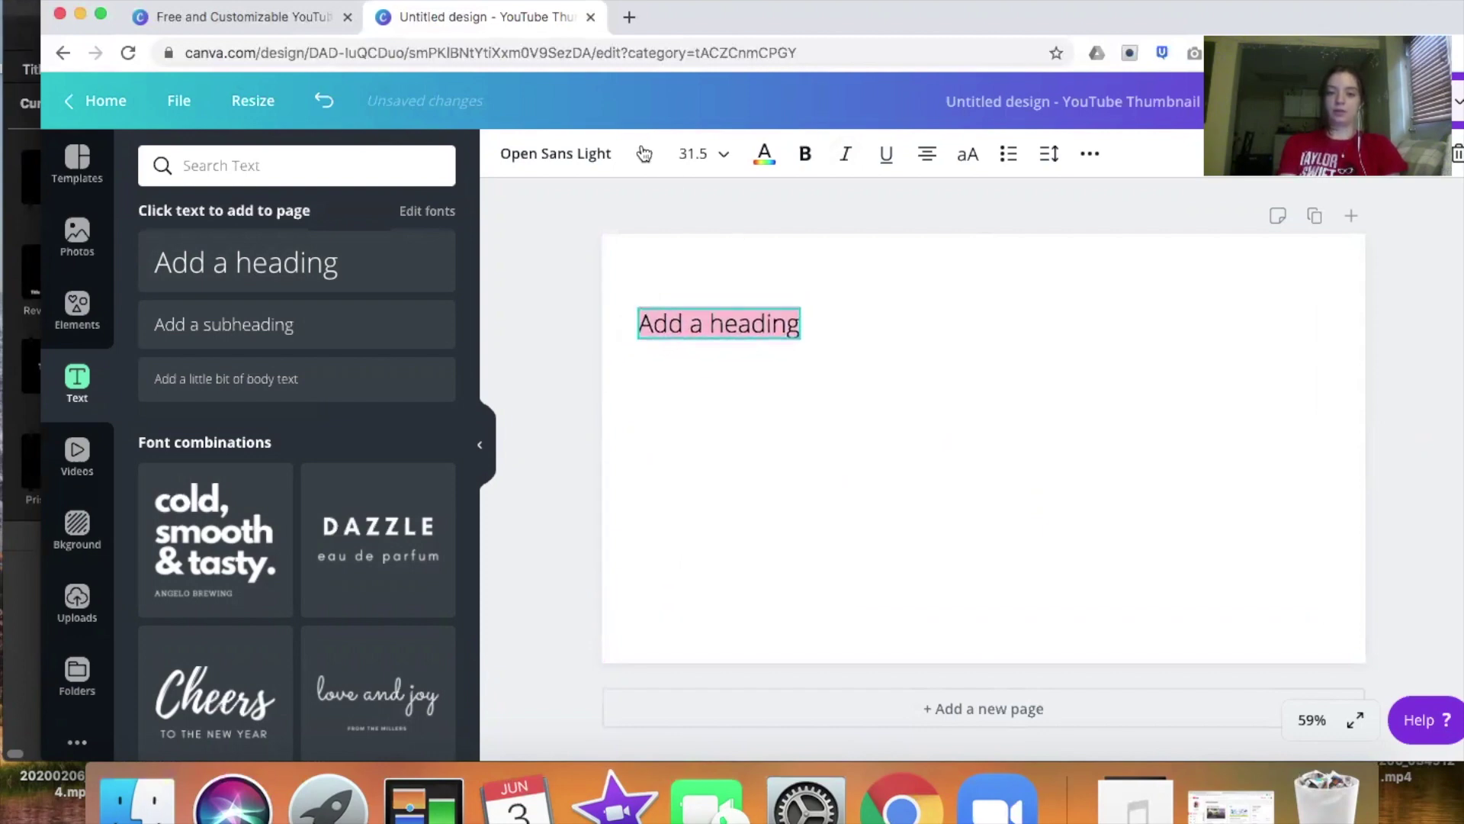
# Set the heading's font to Butterbean and its text color to the dark purple default color
pyautogui.click(643, 154)
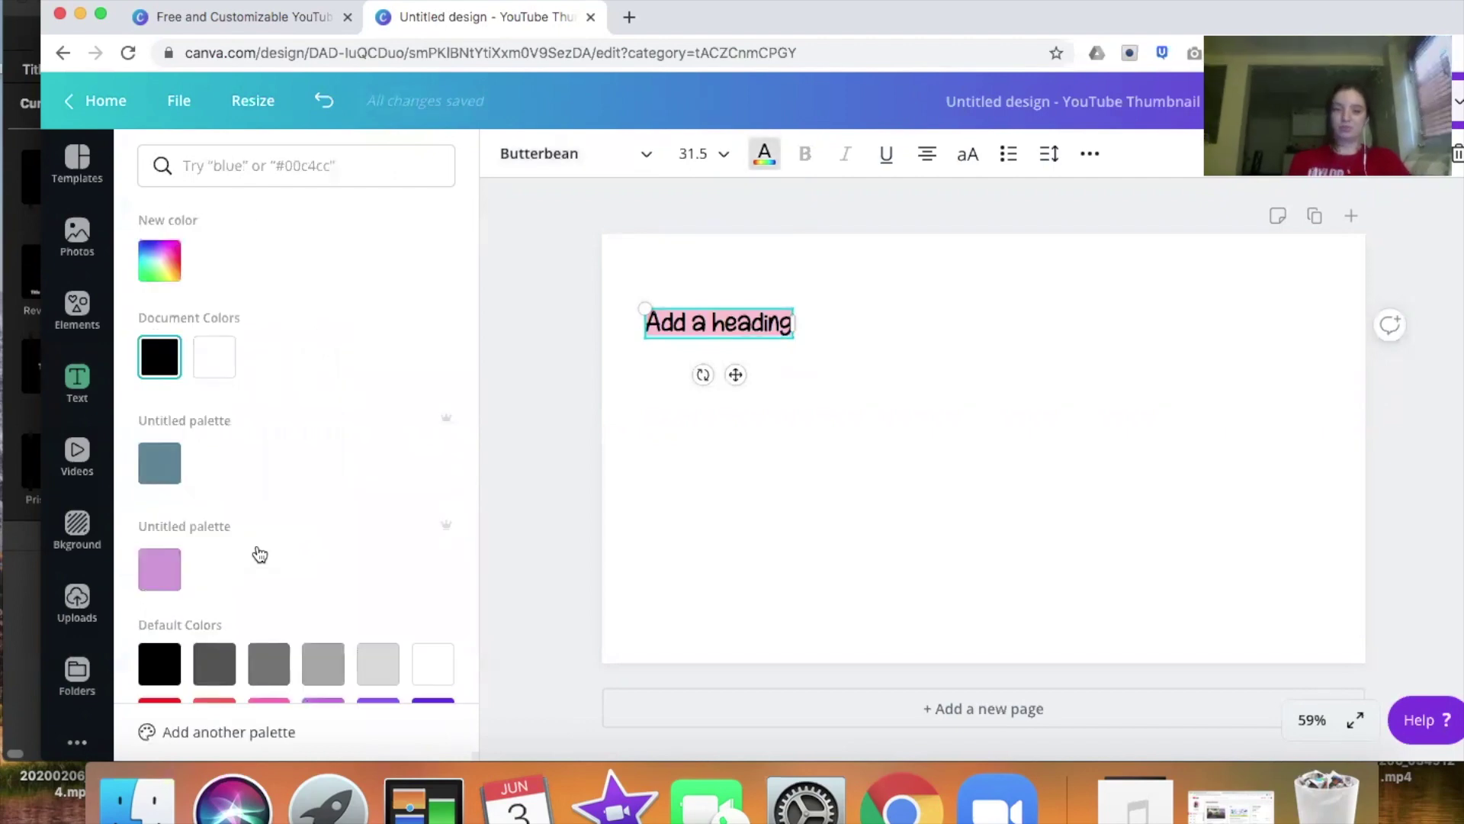
pyautogui.scroll(-3, 259, 554)
pyautogui.click(432, 593)
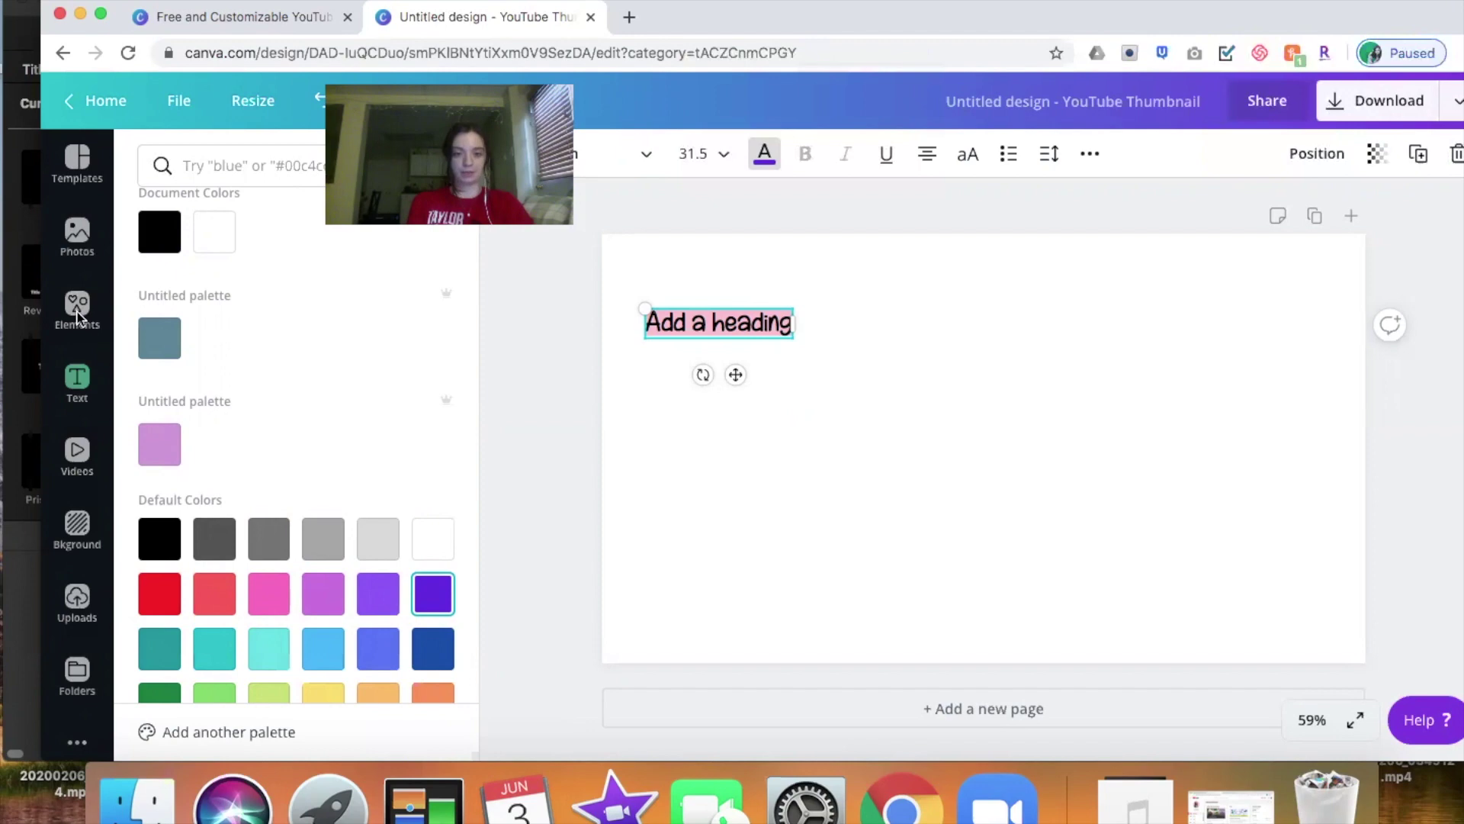
# Add the featured linked-hands graphic and shrink it to about 156 × 147 px in the page's upper-right corner
pyautogui.click(77, 313)
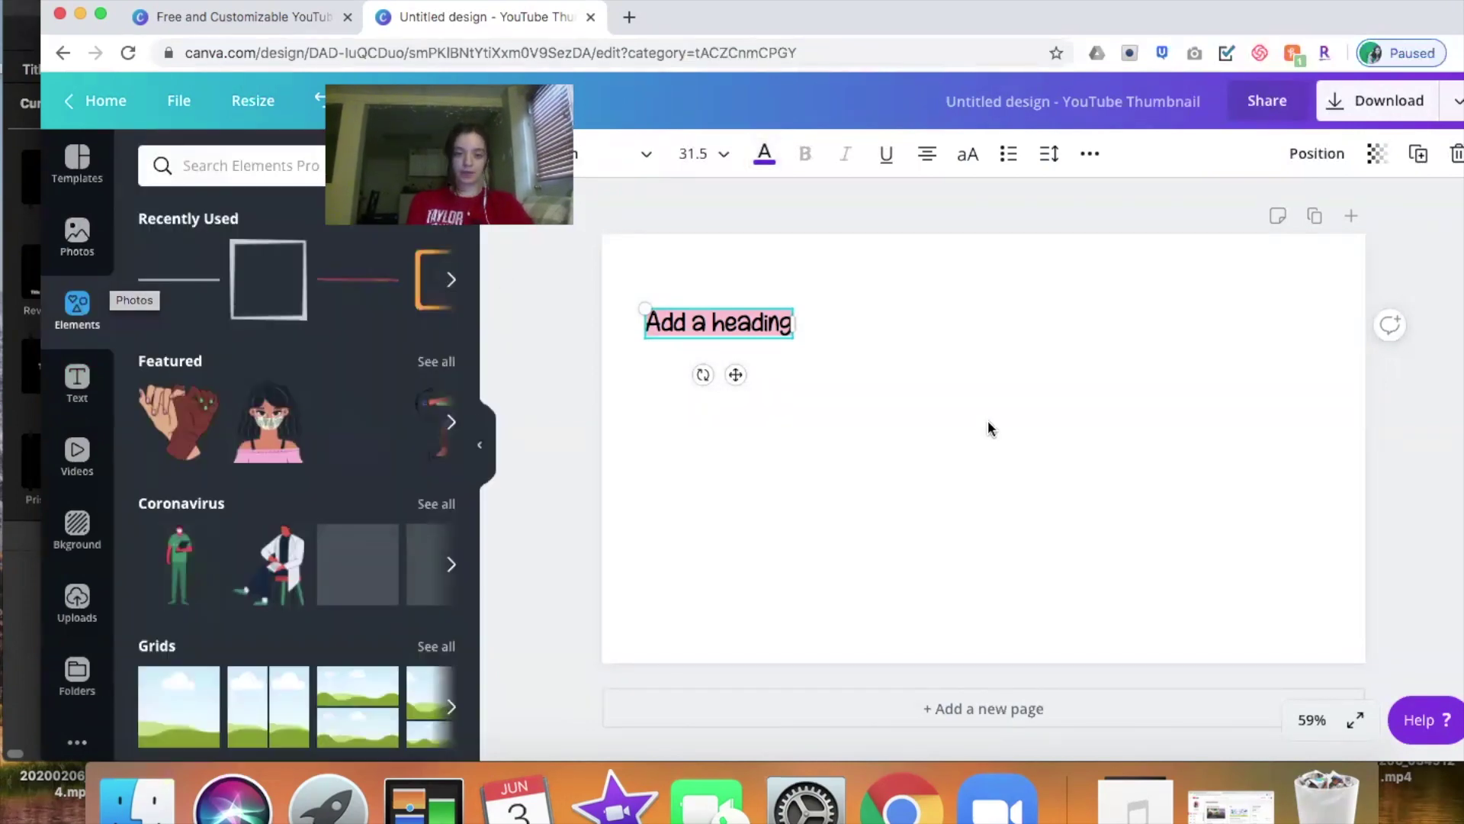
pyautogui.click(988, 422)
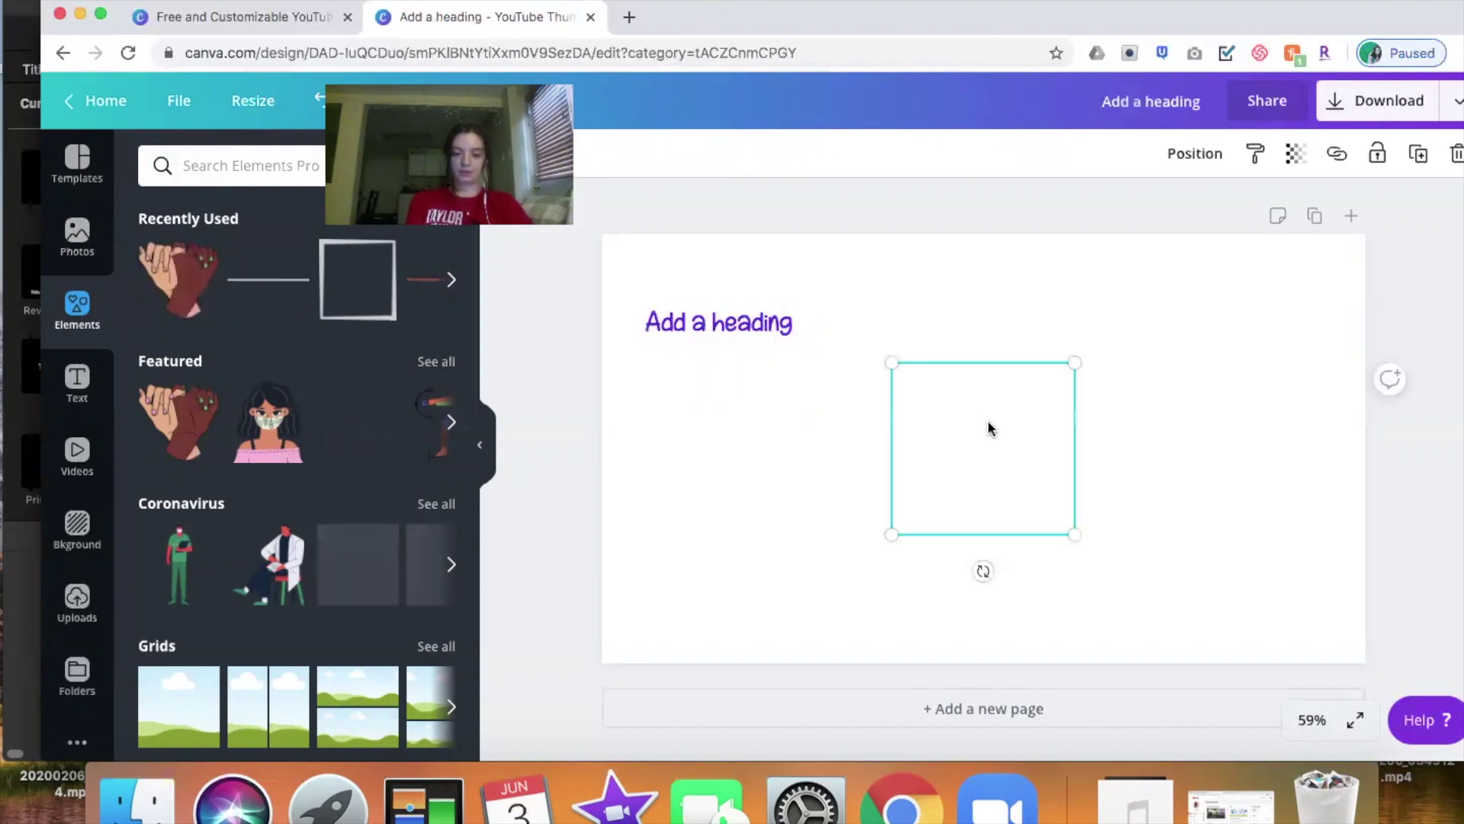
pyautogui.moveTo(1307, 304); pyautogui.dragTo(1276, 310)
pyautogui.moveTo(1171, 421); pyautogui.dragTo(1257, 333)
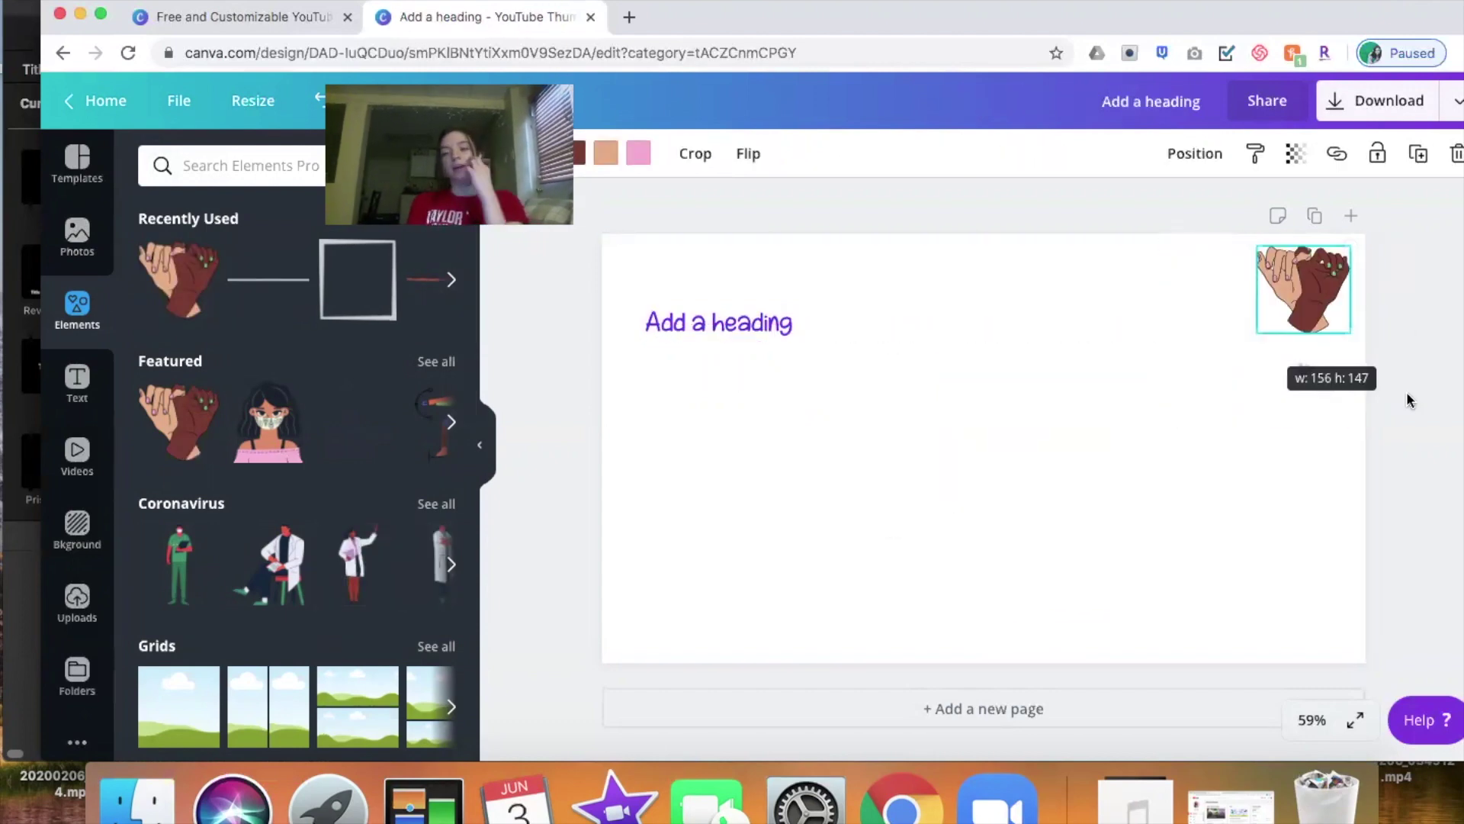
pyautogui.click(1410, 400)
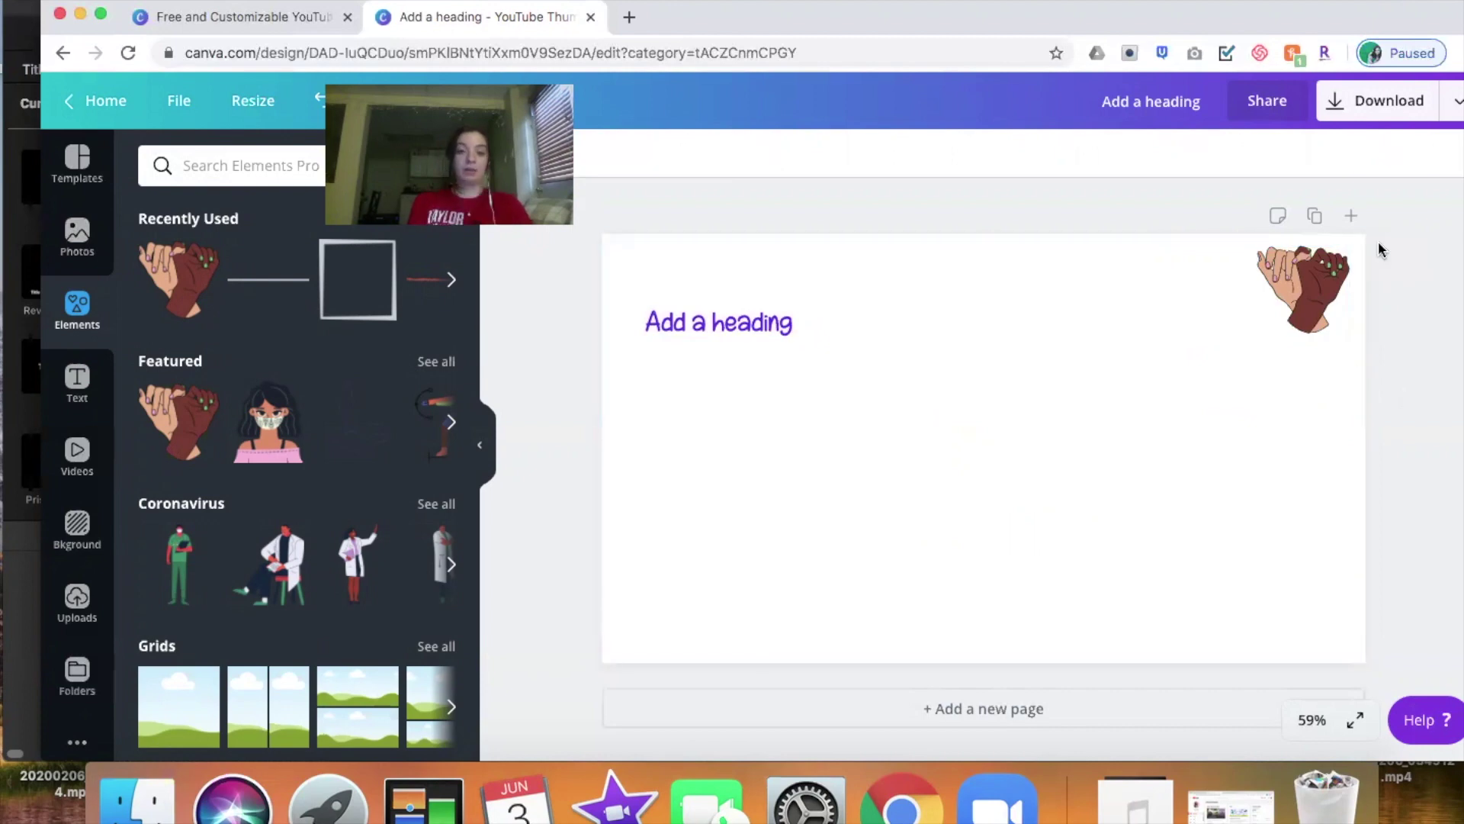
# Download the design as a PNG at 1x size with a transparent background
pyautogui.click(1447, 112)
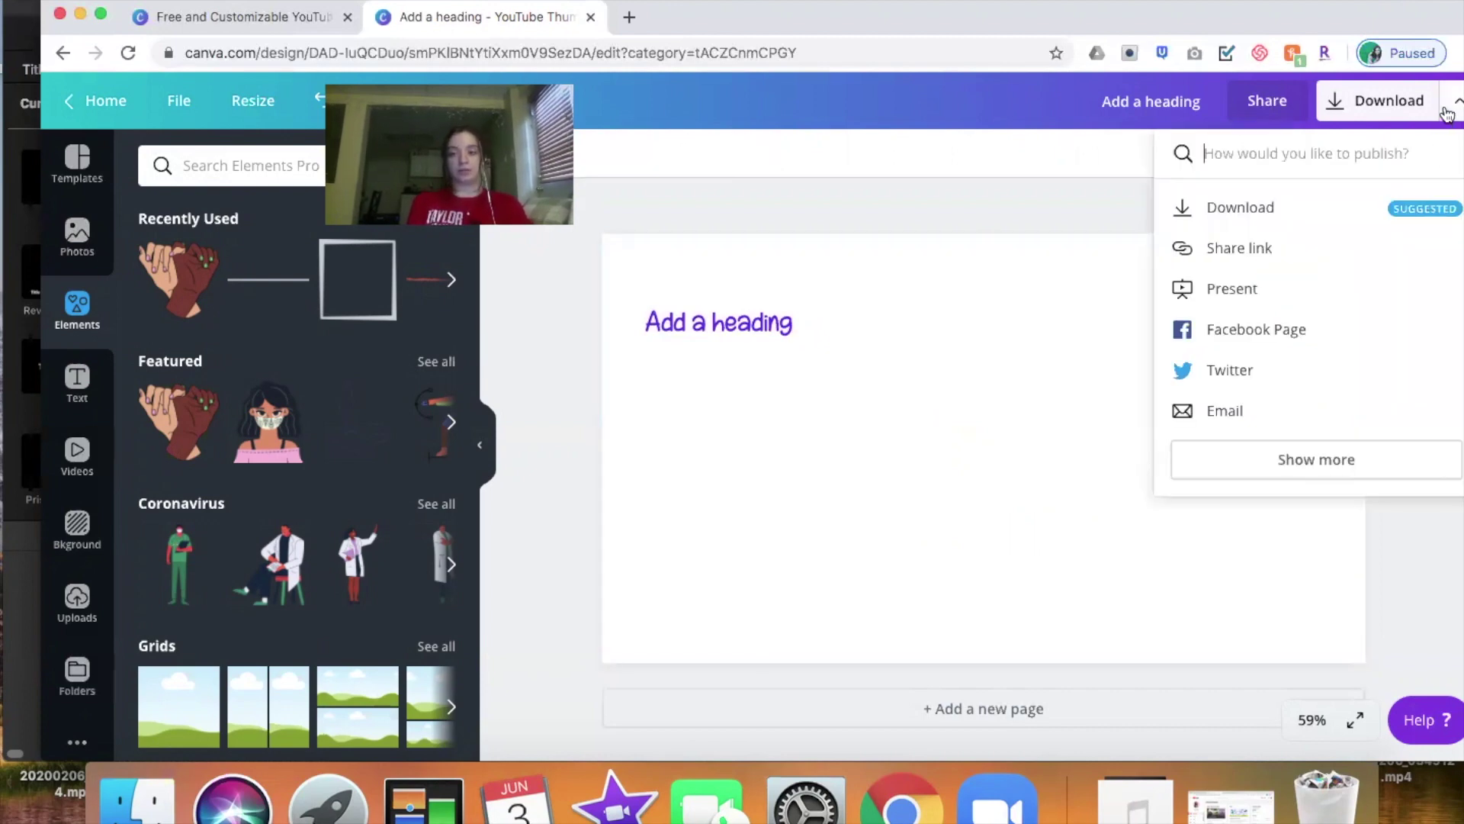
pyautogui.click(1232, 213)
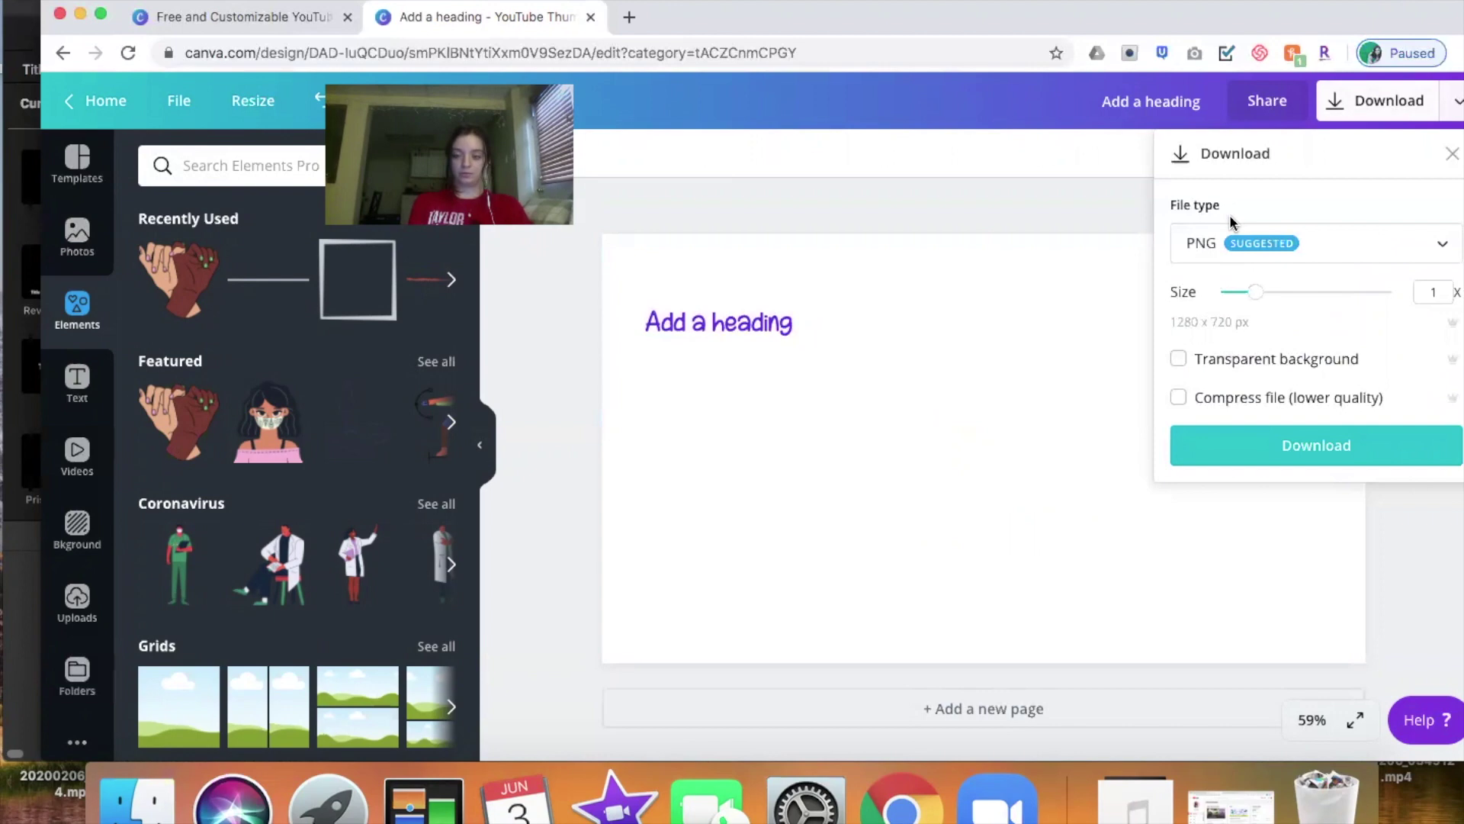
pyautogui.click(1179, 359)
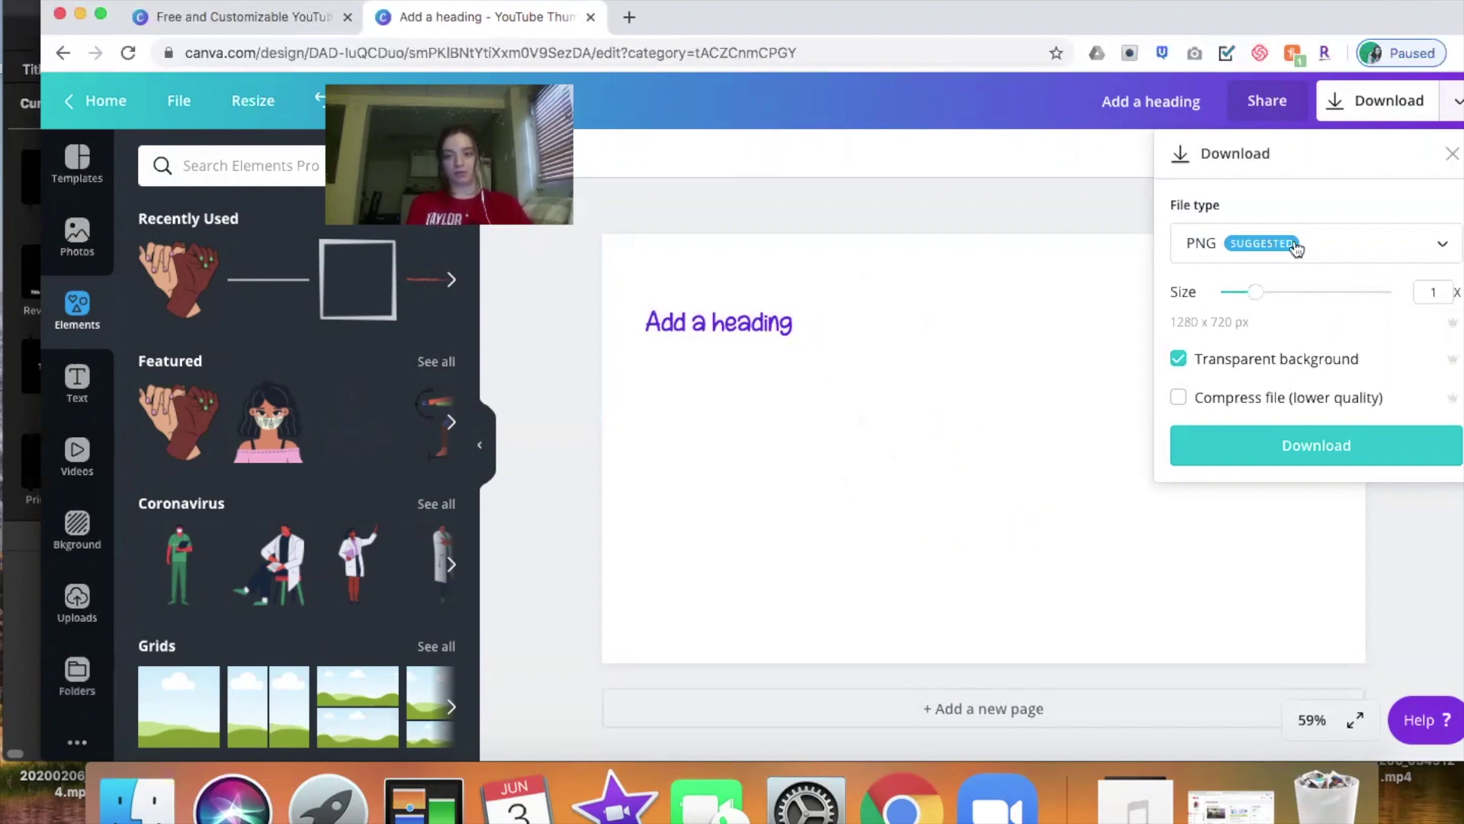
pyautogui.click(1254, 443)
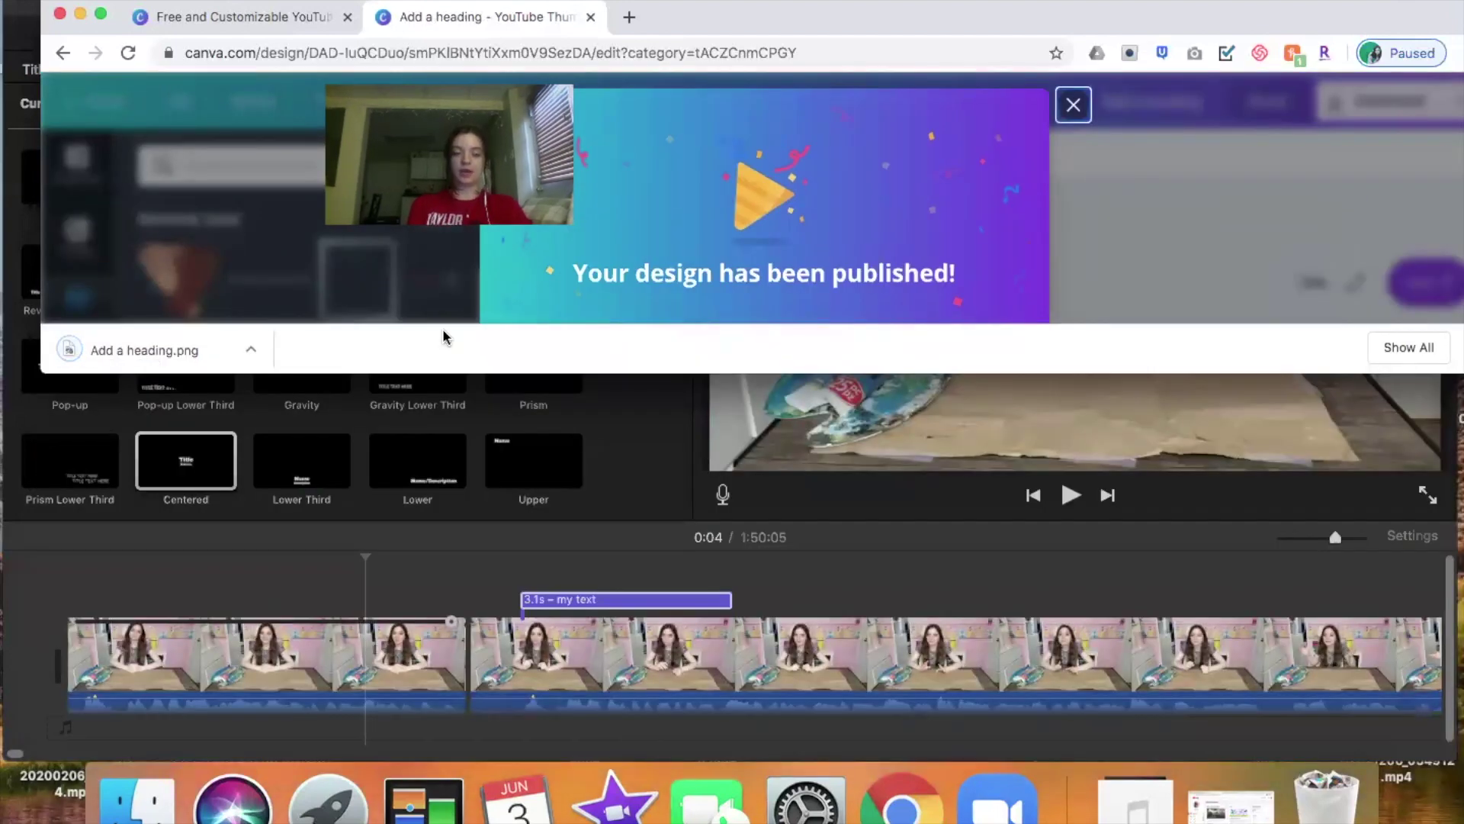
# Place the downloaded Add a heading.png in the iMovie timeline as an overlay above the first clip
pyautogui.click(158, 355)
pyautogui.moveTo(540, 542); pyautogui.dragTo(392, 582)
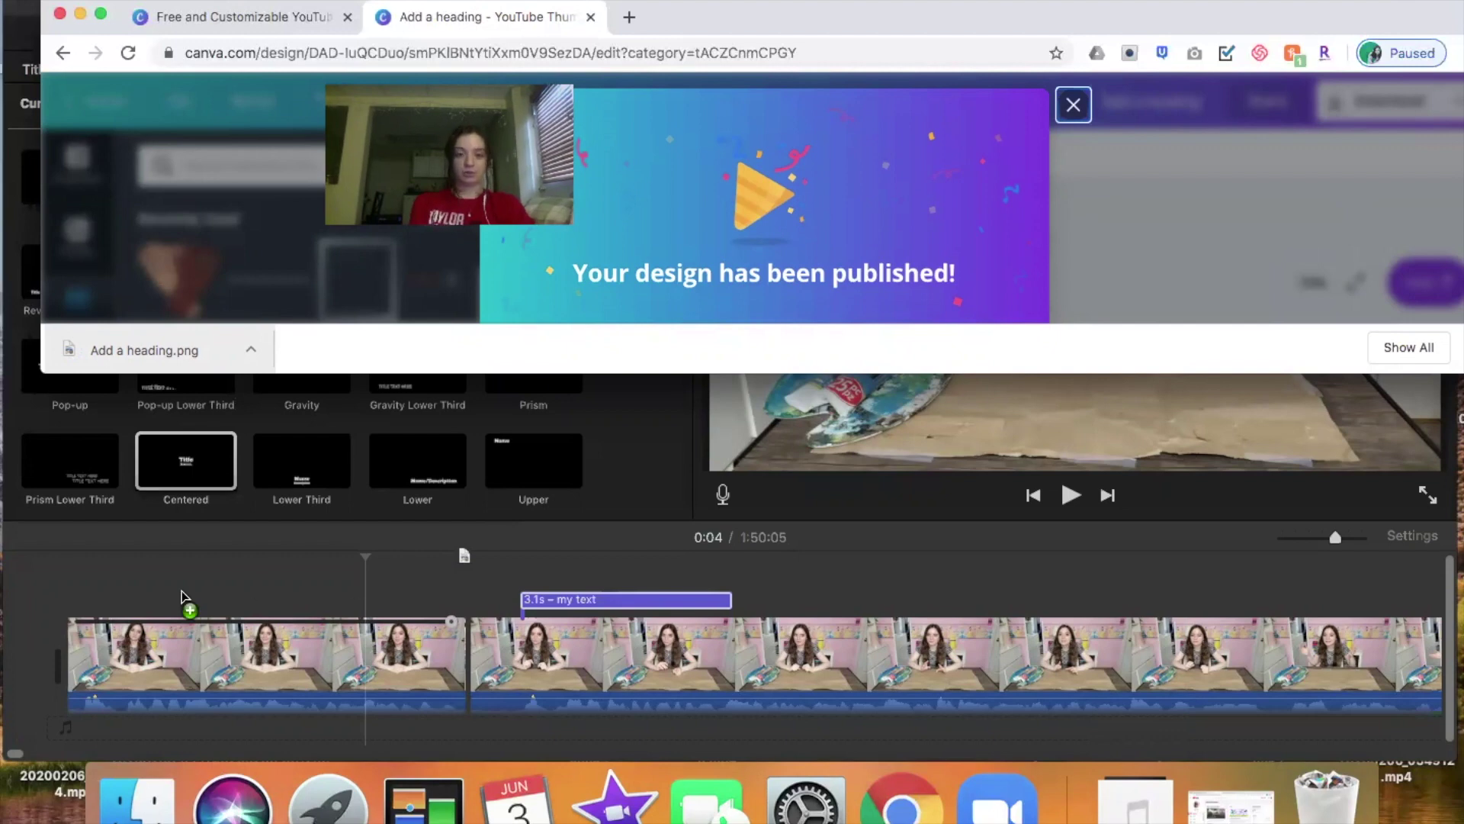
pyautogui.moveTo(464, 555); pyautogui.dragTo(363, 581)
pyautogui.moveTo(183, 597); pyautogui.dragTo(142, 585)
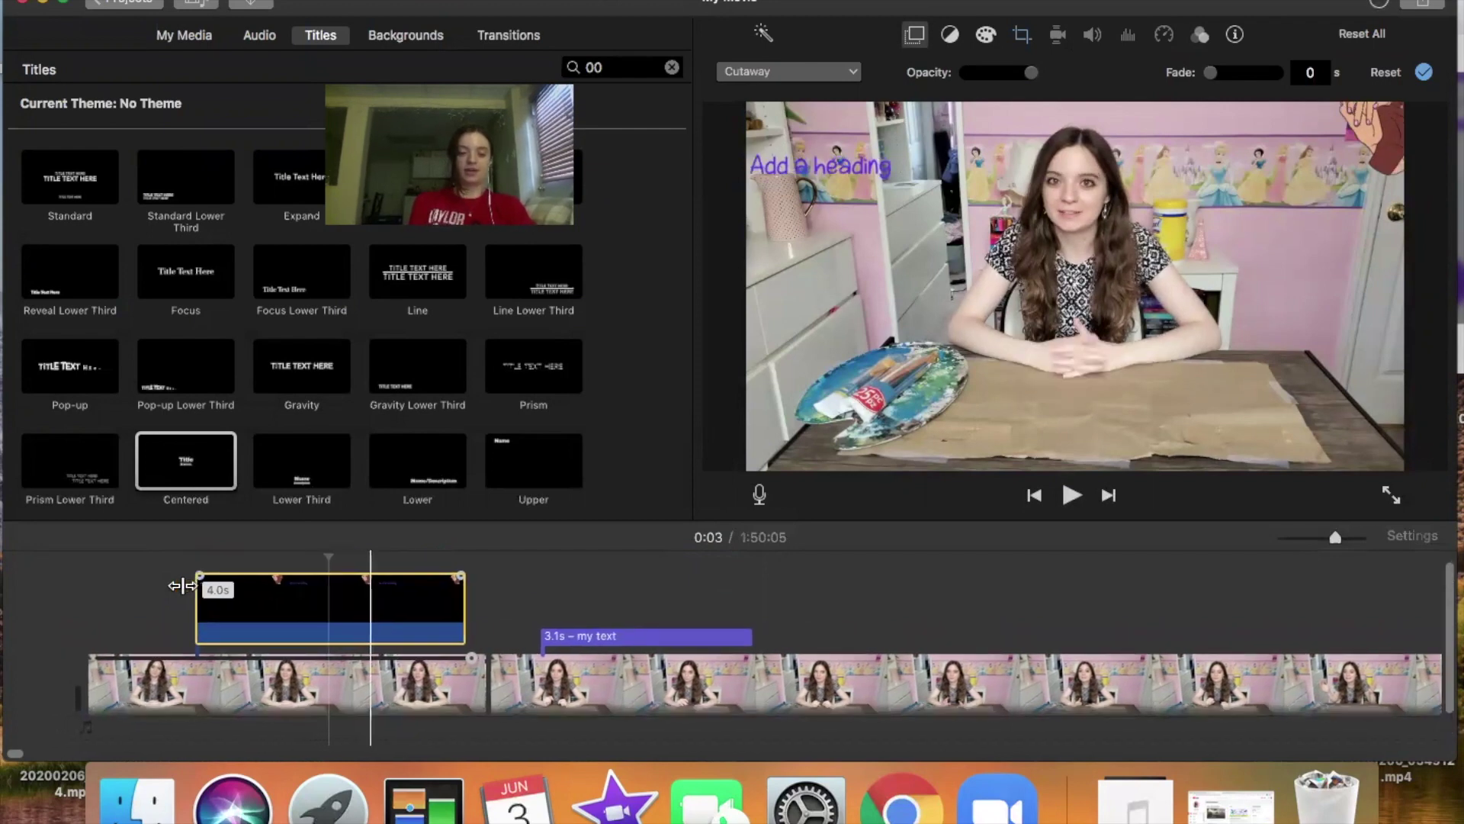
# Play the first clip from just before the heading overlay to preview how the image moves over the footage
pyautogui.click(182, 585)
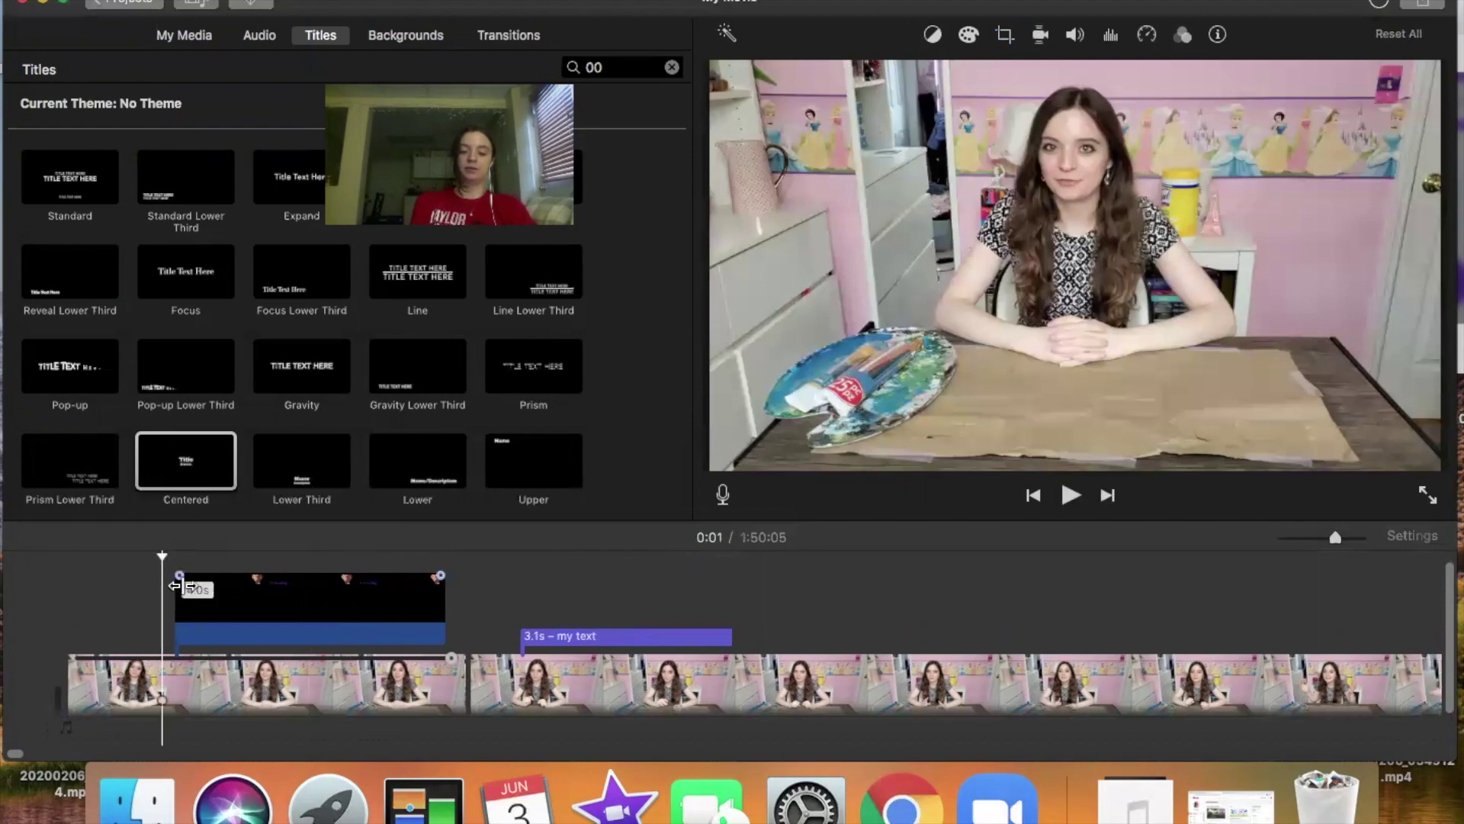
pyautogui.press('space')
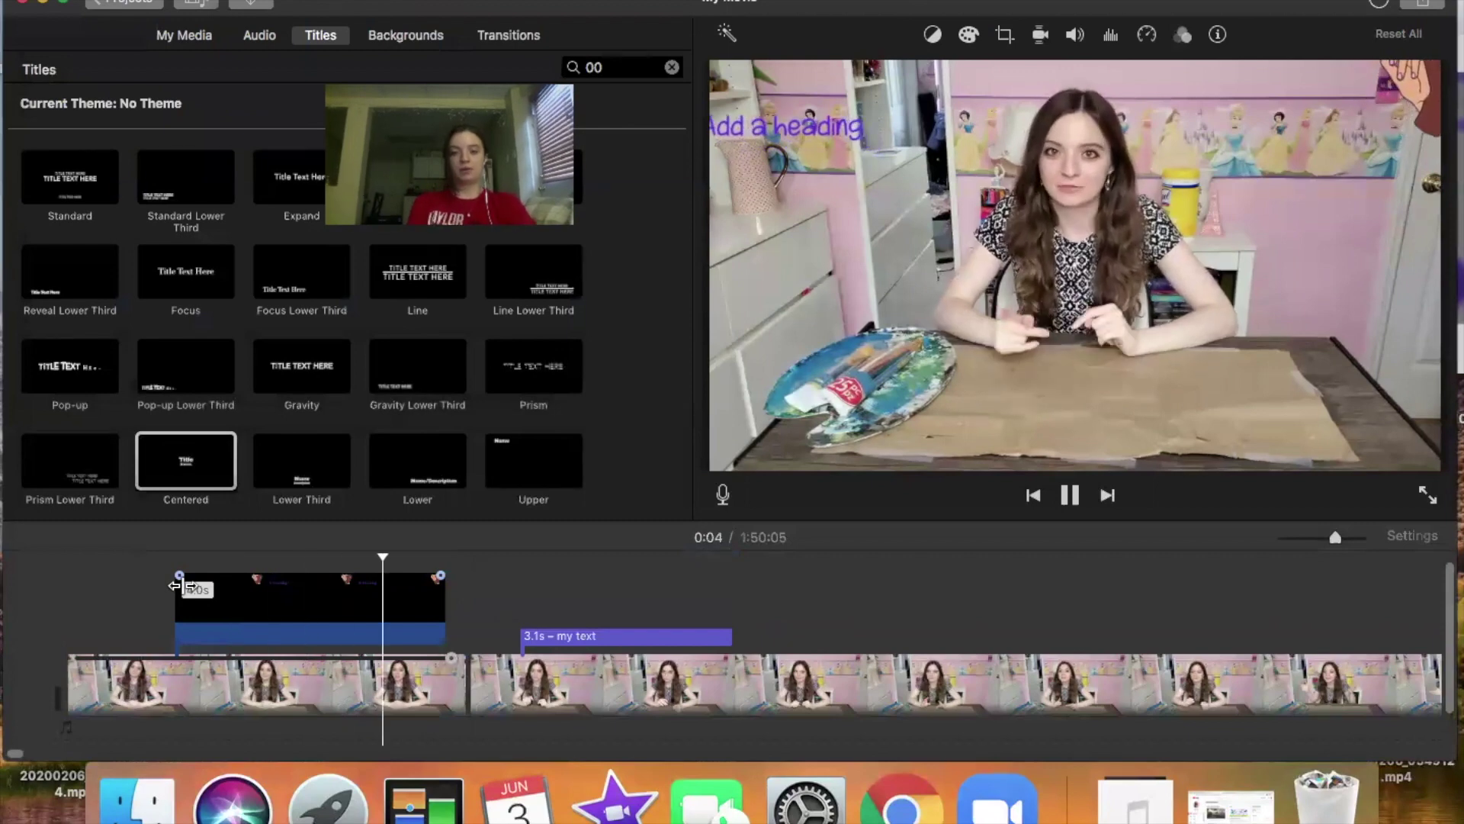
pyautogui.press('space')
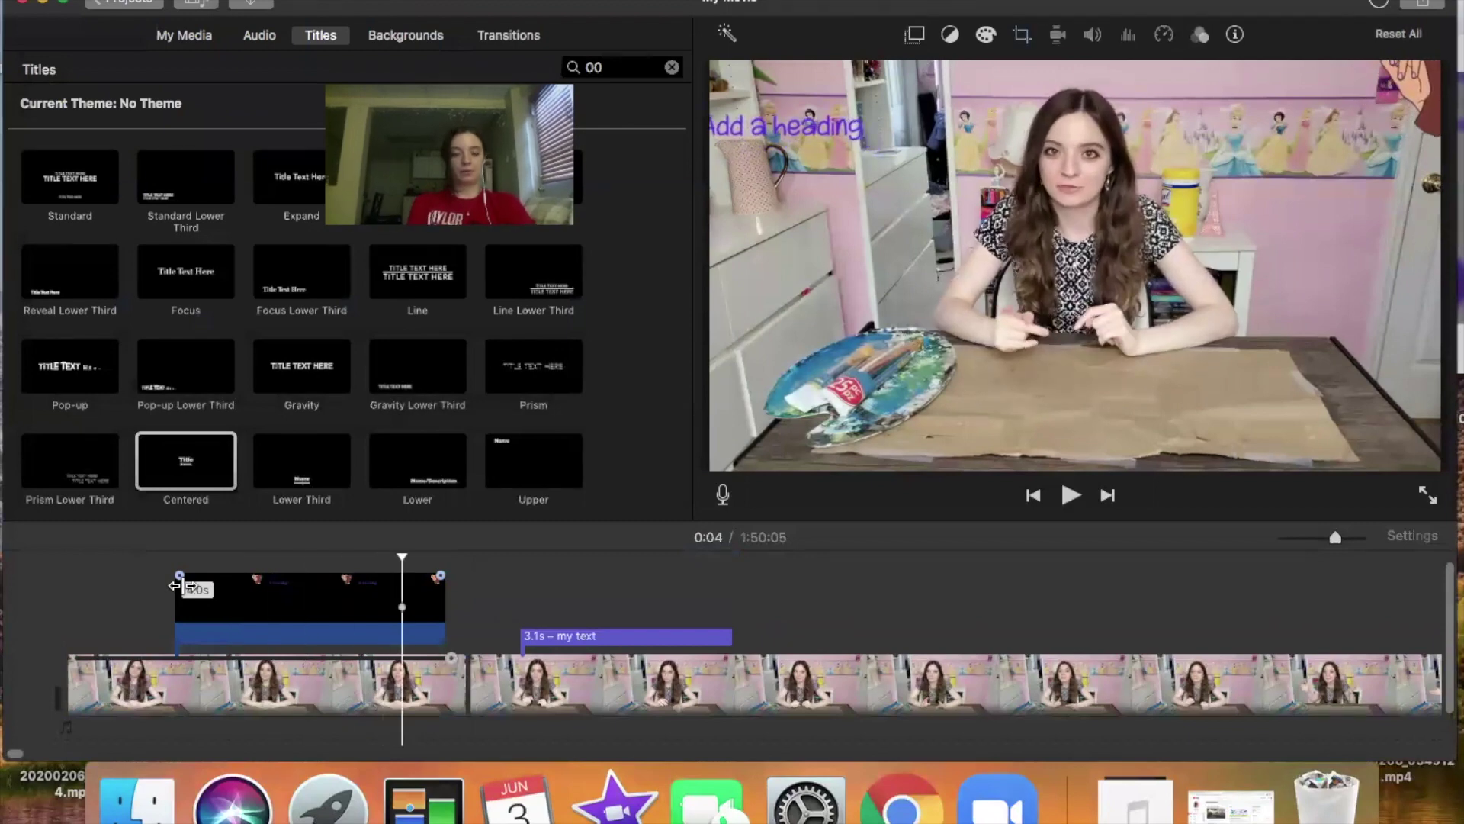
# Change the heading overlay's crop style from Ken Burns to Fit and apply it
pyautogui.click(259, 602)
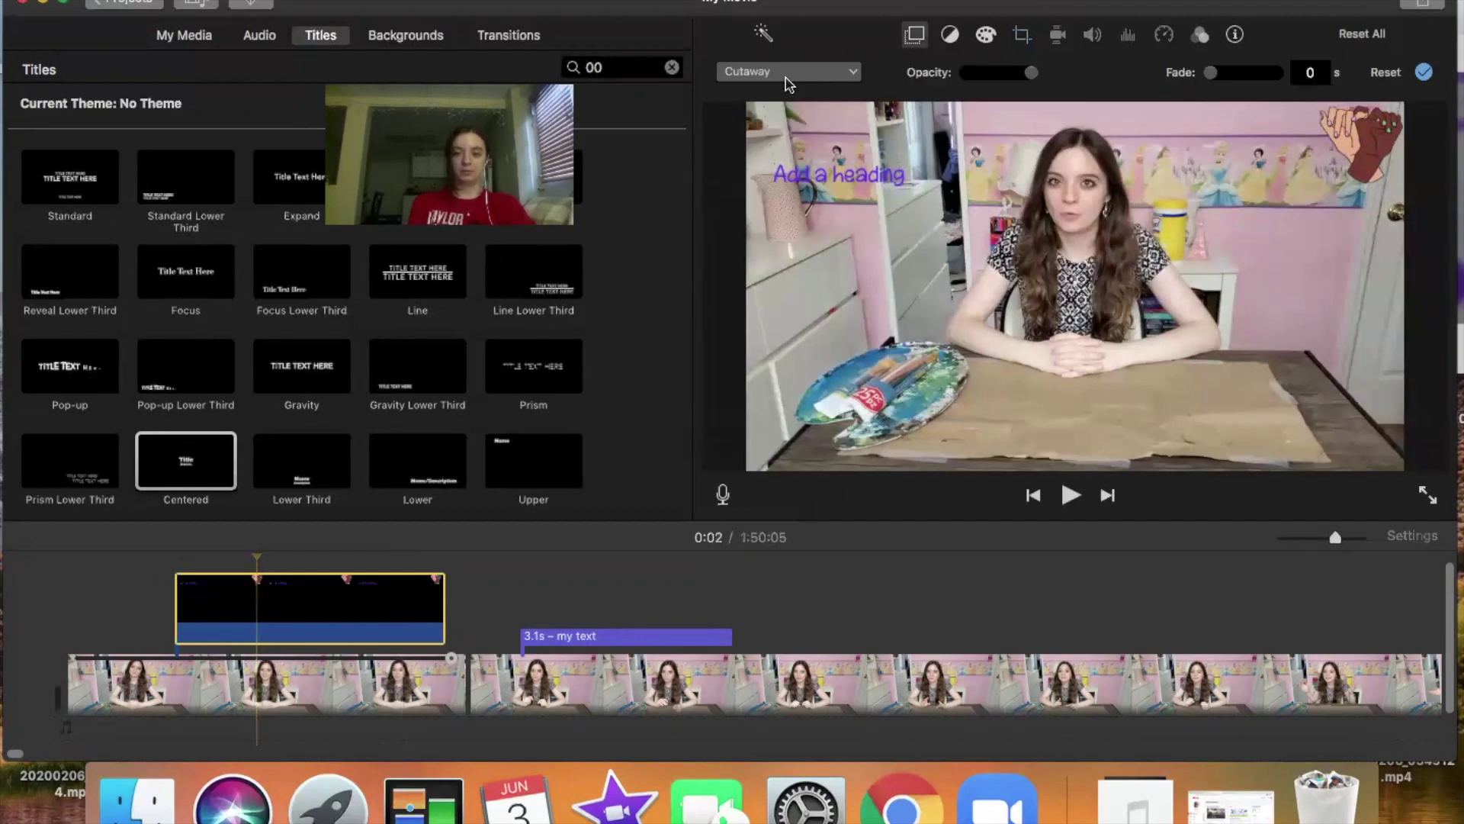
pyautogui.press('c')
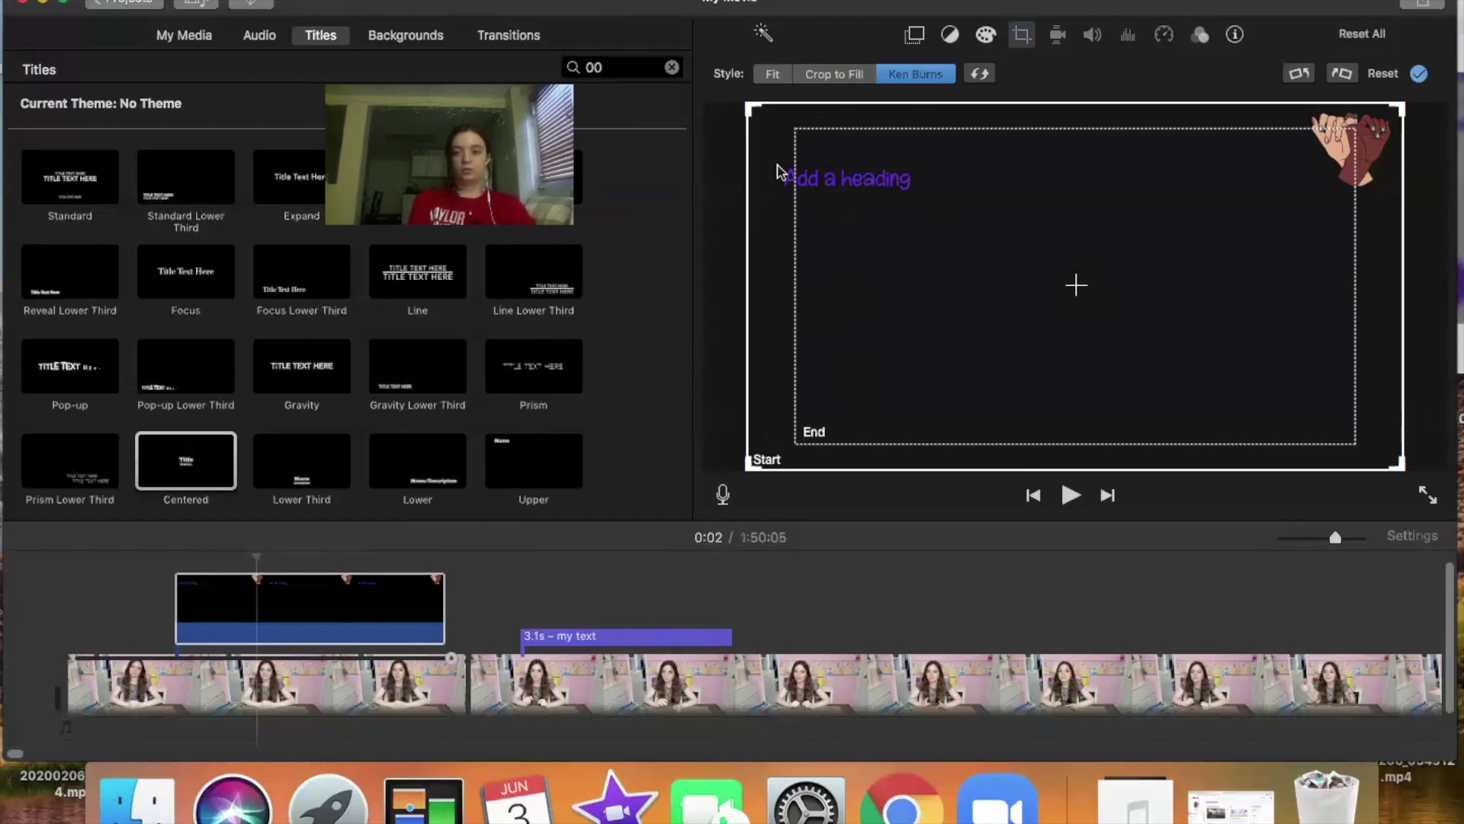
pyautogui.click(772, 75)
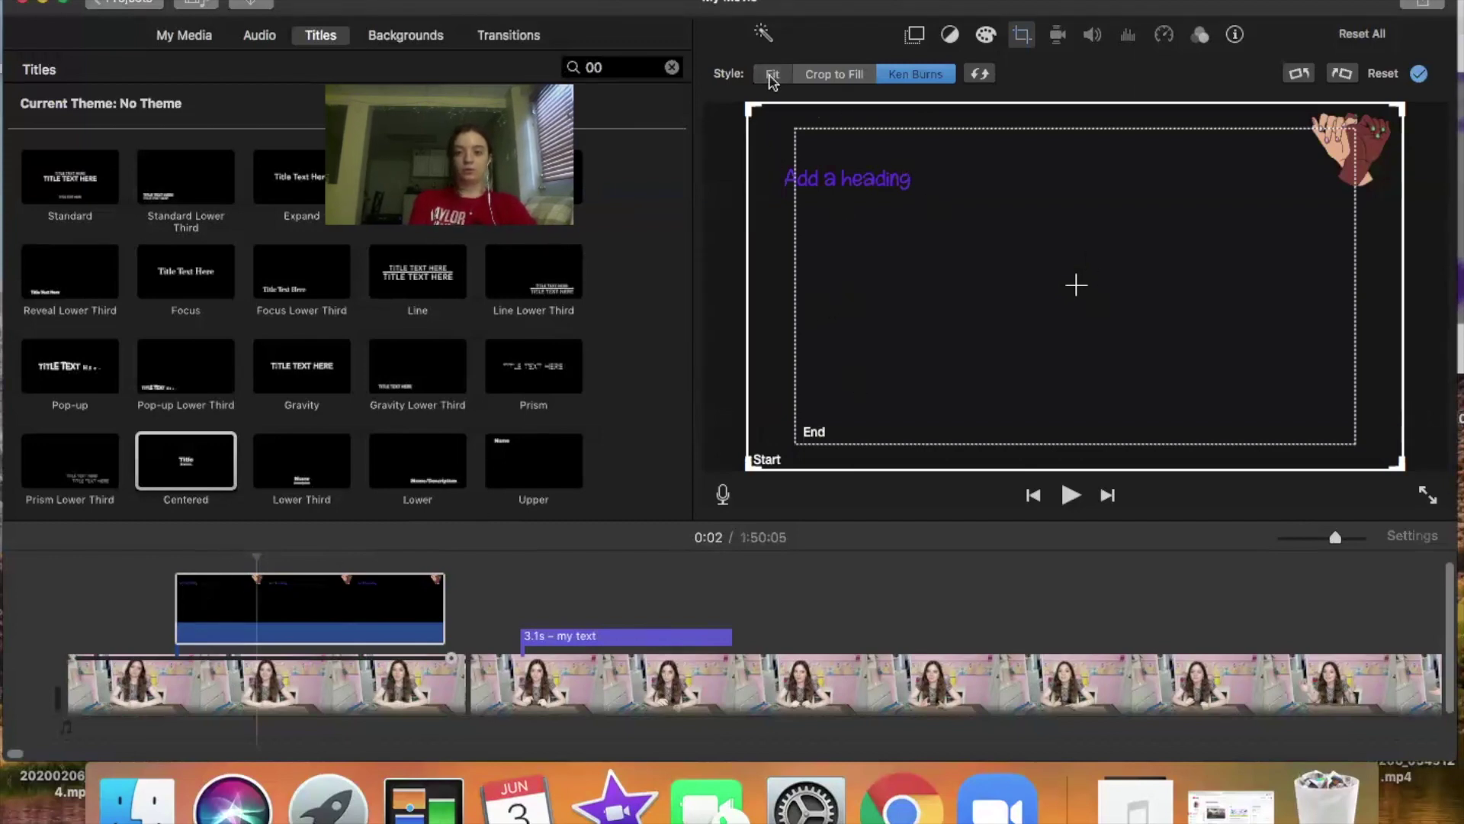
pyautogui.click(1420, 75)
# Extend the heading overlay's start back to the beginning of the first clip
pyautogui.click(211, 603)
pyautogui.click(201, 600)
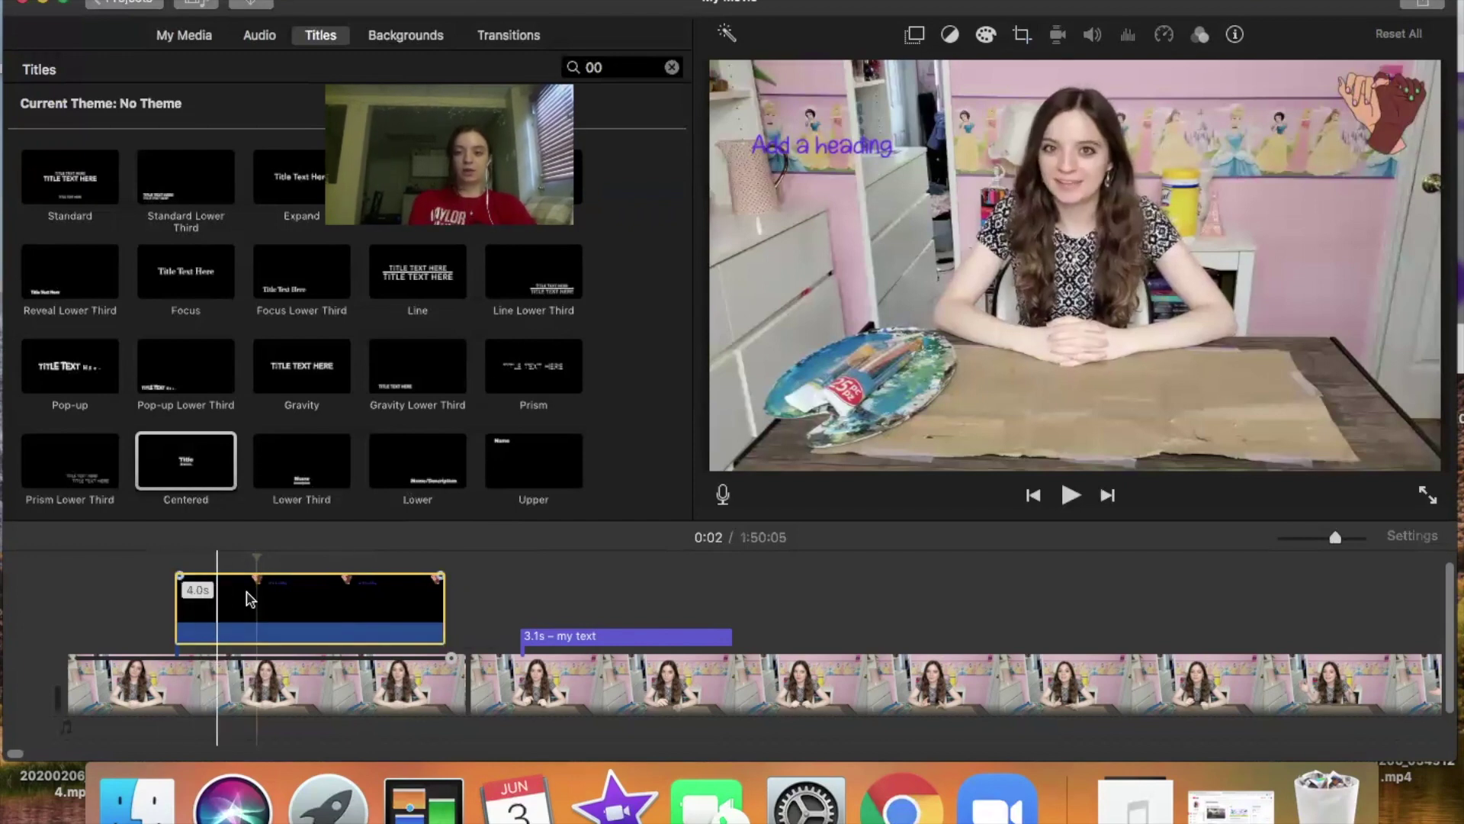
pyautogui.click(262, 560)
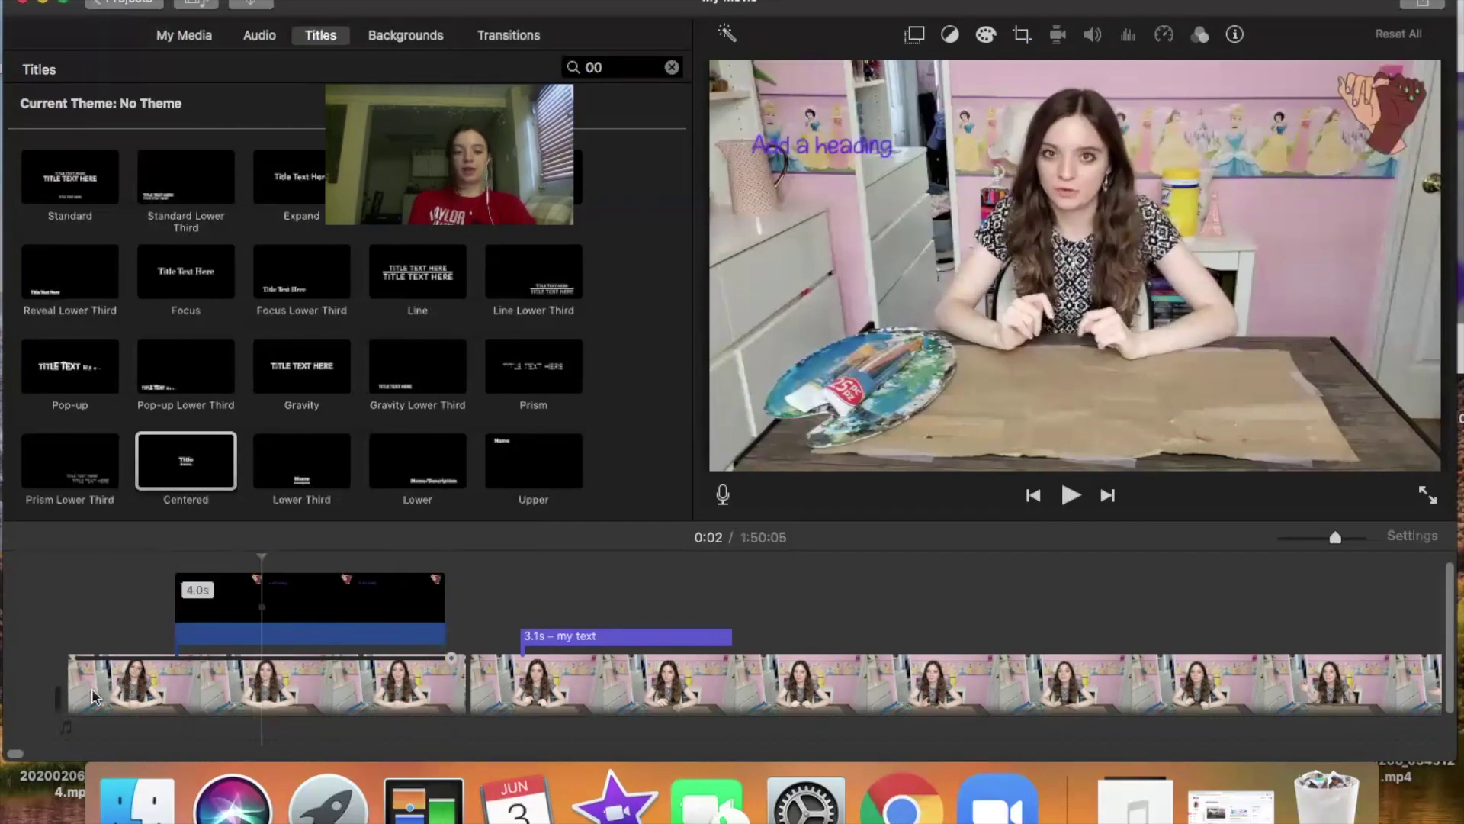
pyautogui.moveTo(175, 618); pyautogui.dragTo(66, 611)
pyautogui.press('super+z')
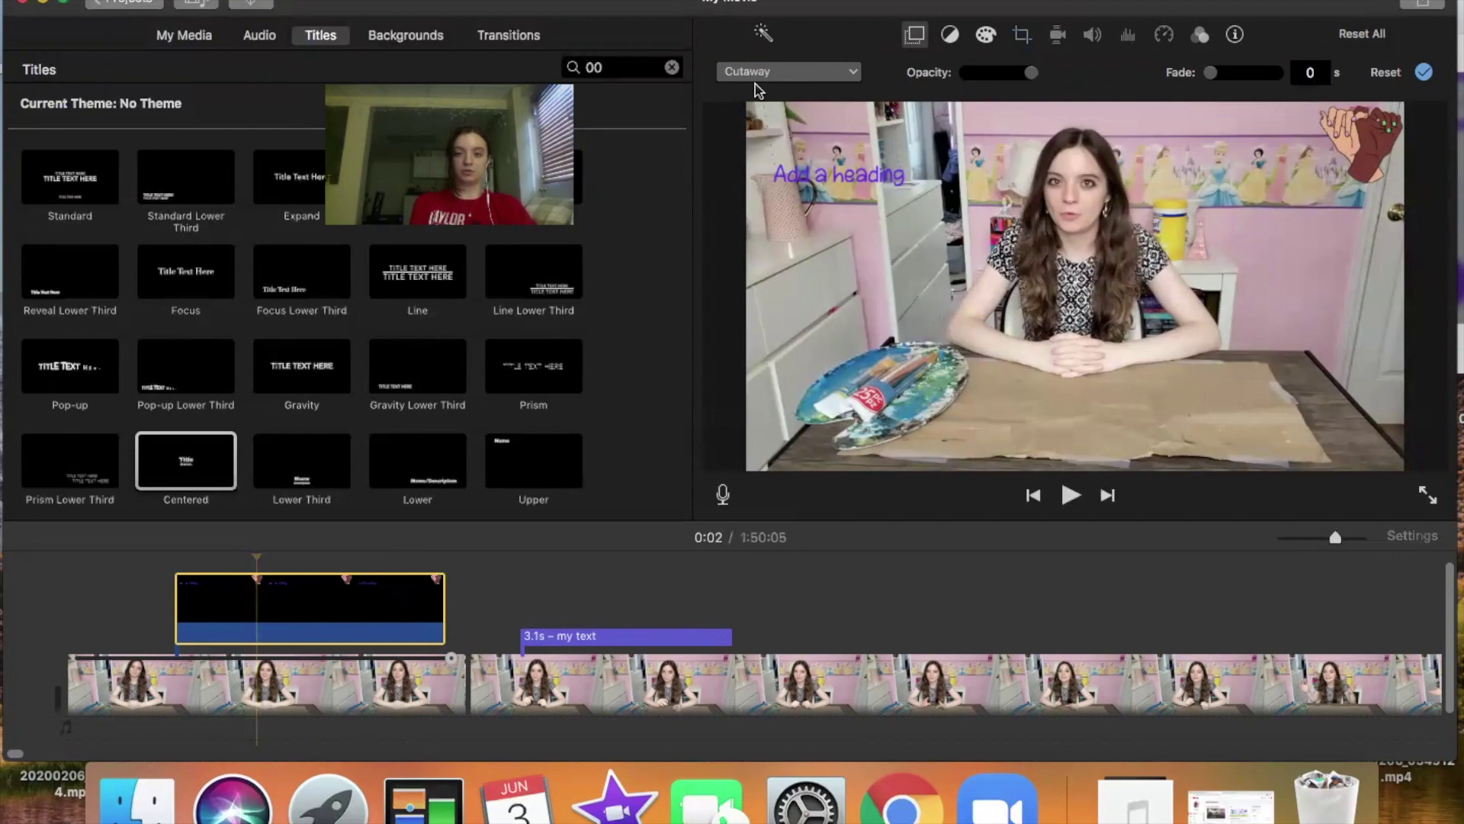
# Try the Picture in Picture overlay style on the heading image and return it to Cutaway
pyautogui.click(754, 74)
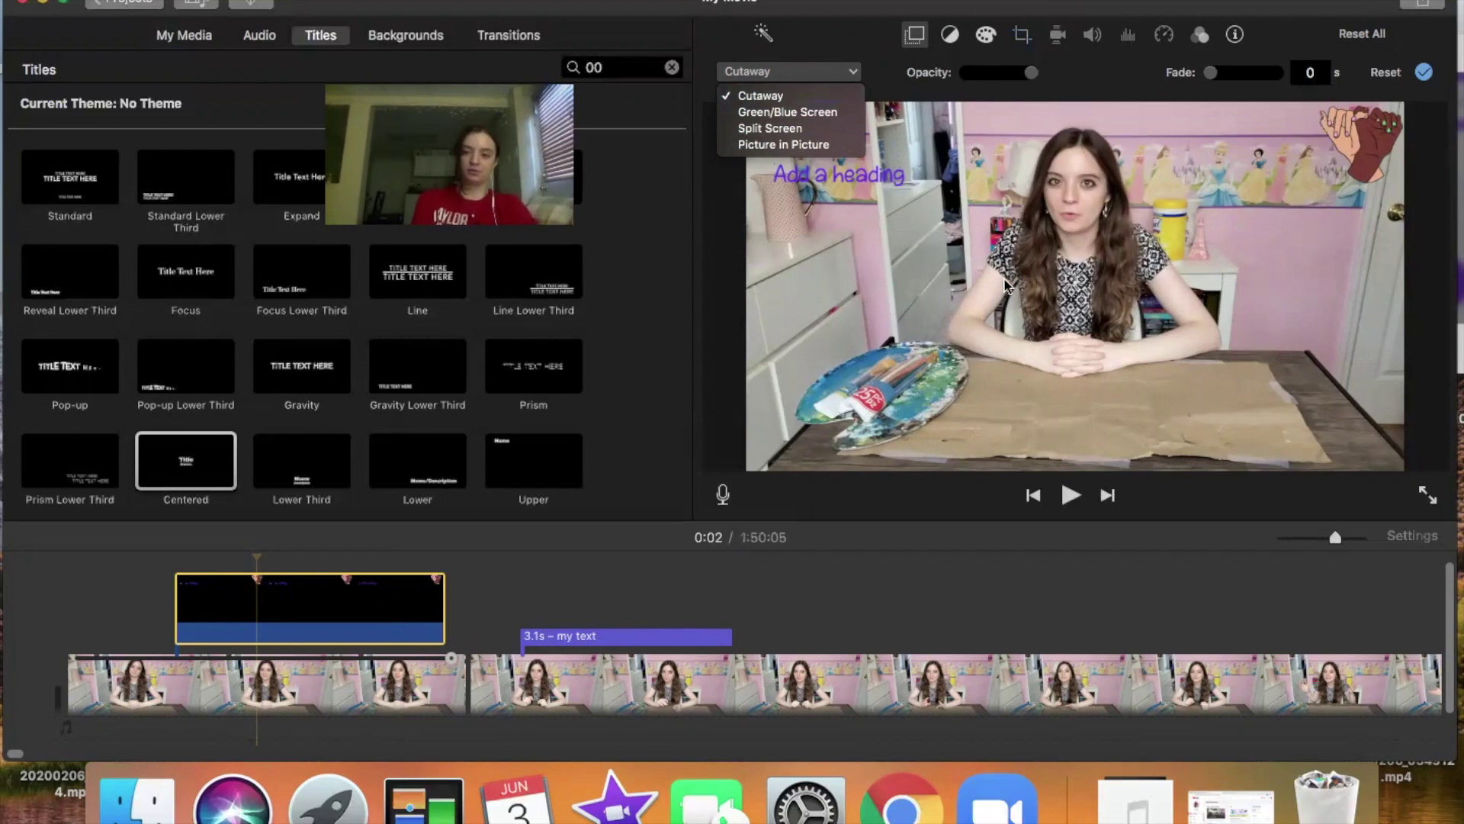
pyautogui.click(783, 144)
pyautogui.click(794, 71)
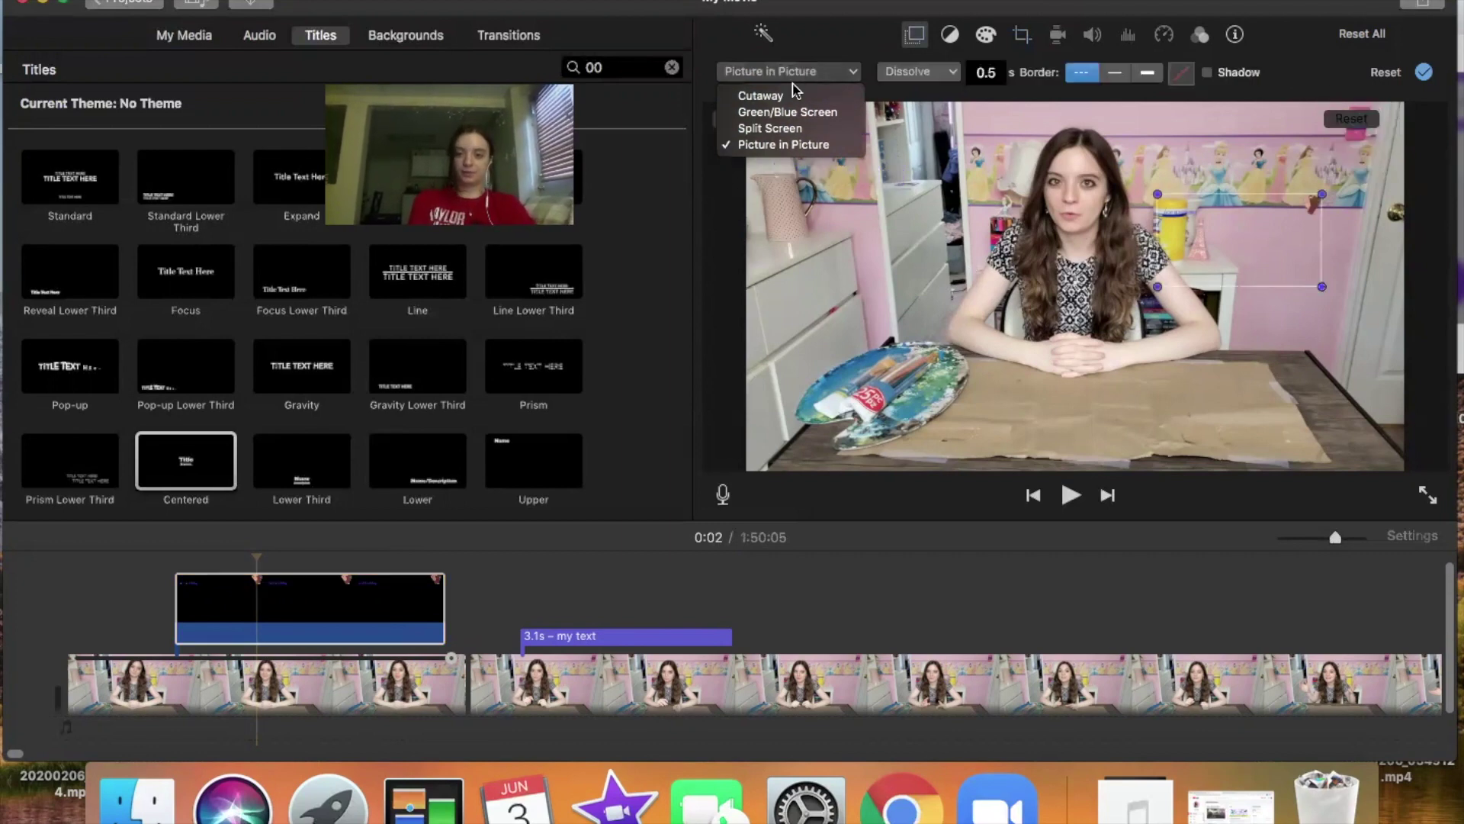
pyautogui.click(780, 97)
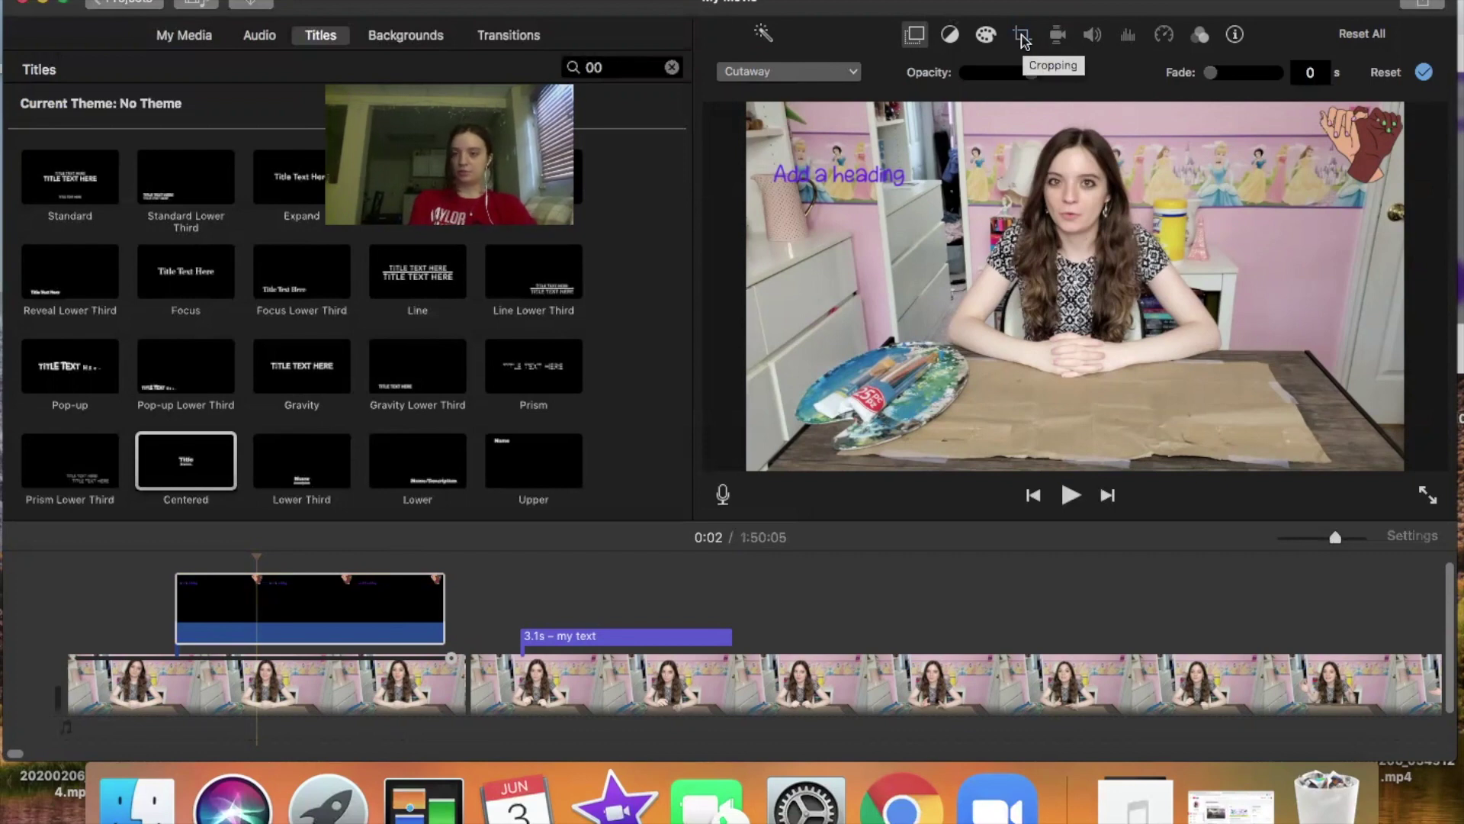
pyautogui.click(53, 593)
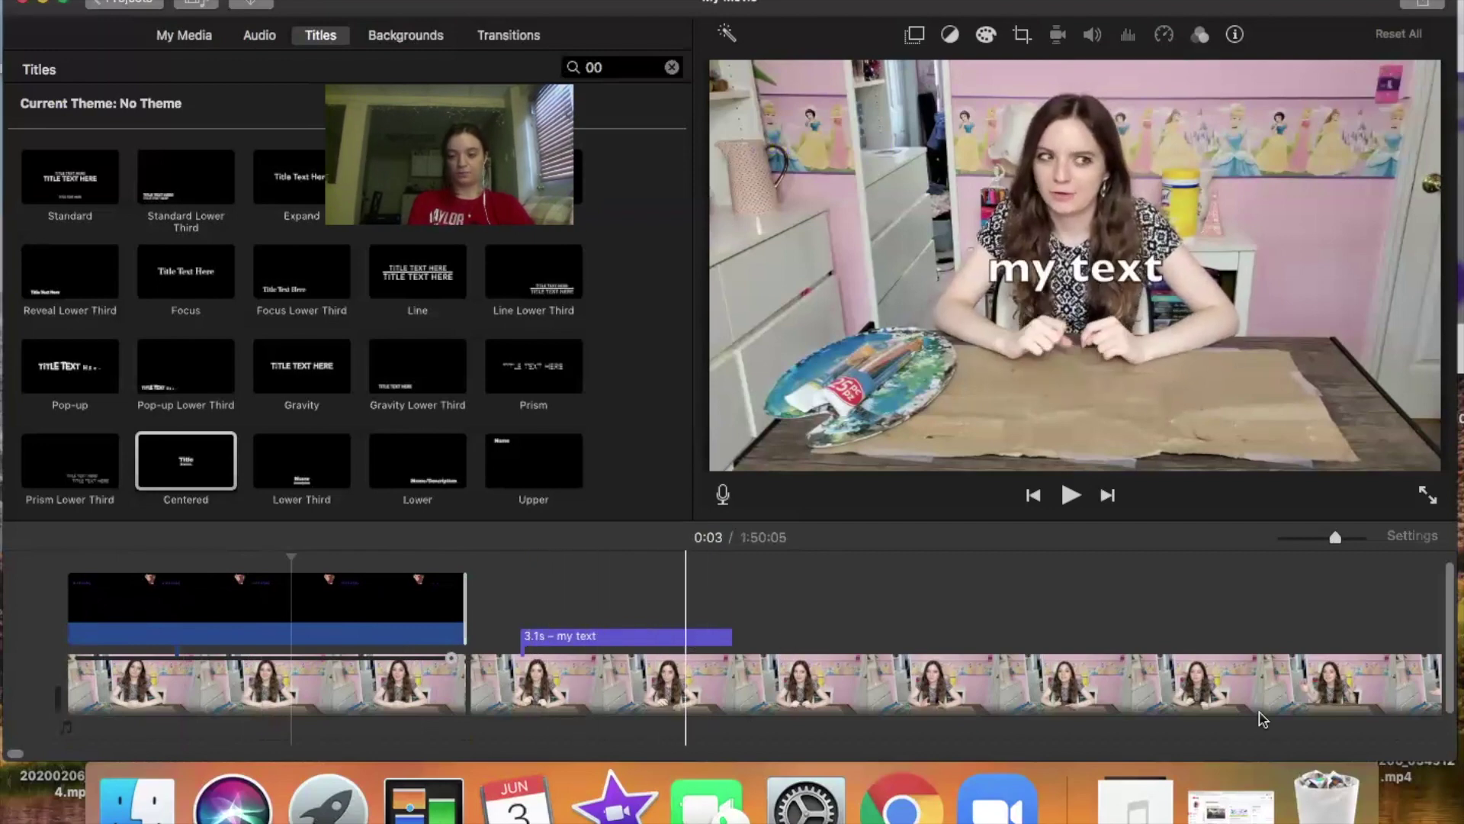
# Add New Project (3).png from Downloads as an overlay above the main footage, after the "my text" title
pyautogui.click(1135, 801)
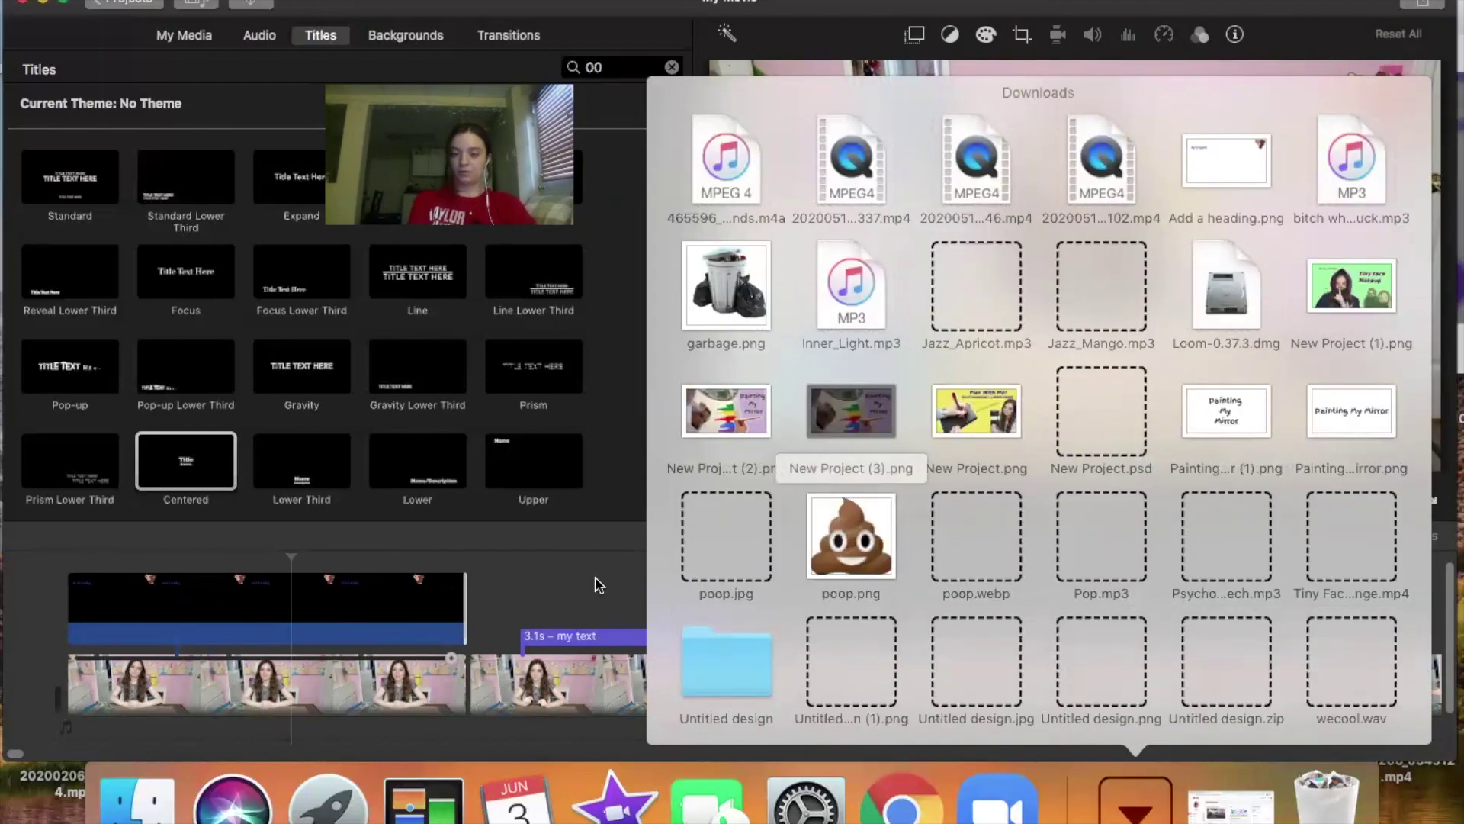
pyautogui.click(600, 585)
pyautogui.moveTo(850, 591); pyautogui.dragTo(849, 595)
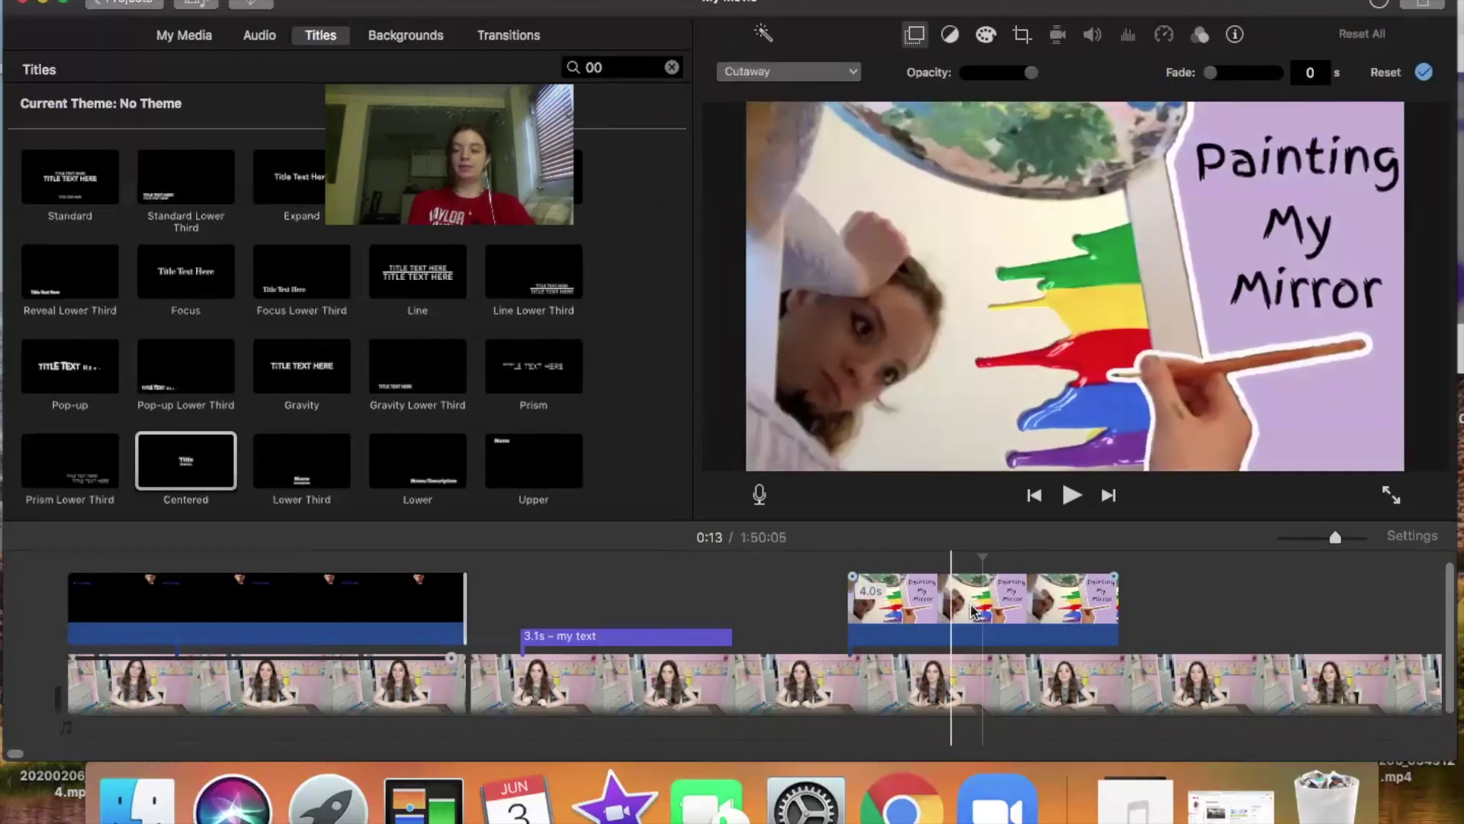
# Set the Painting My Mirror overlay's crop style to Fit and apply it
pyautogui.click(971, 595)
pyautogui.click(1022, 35)
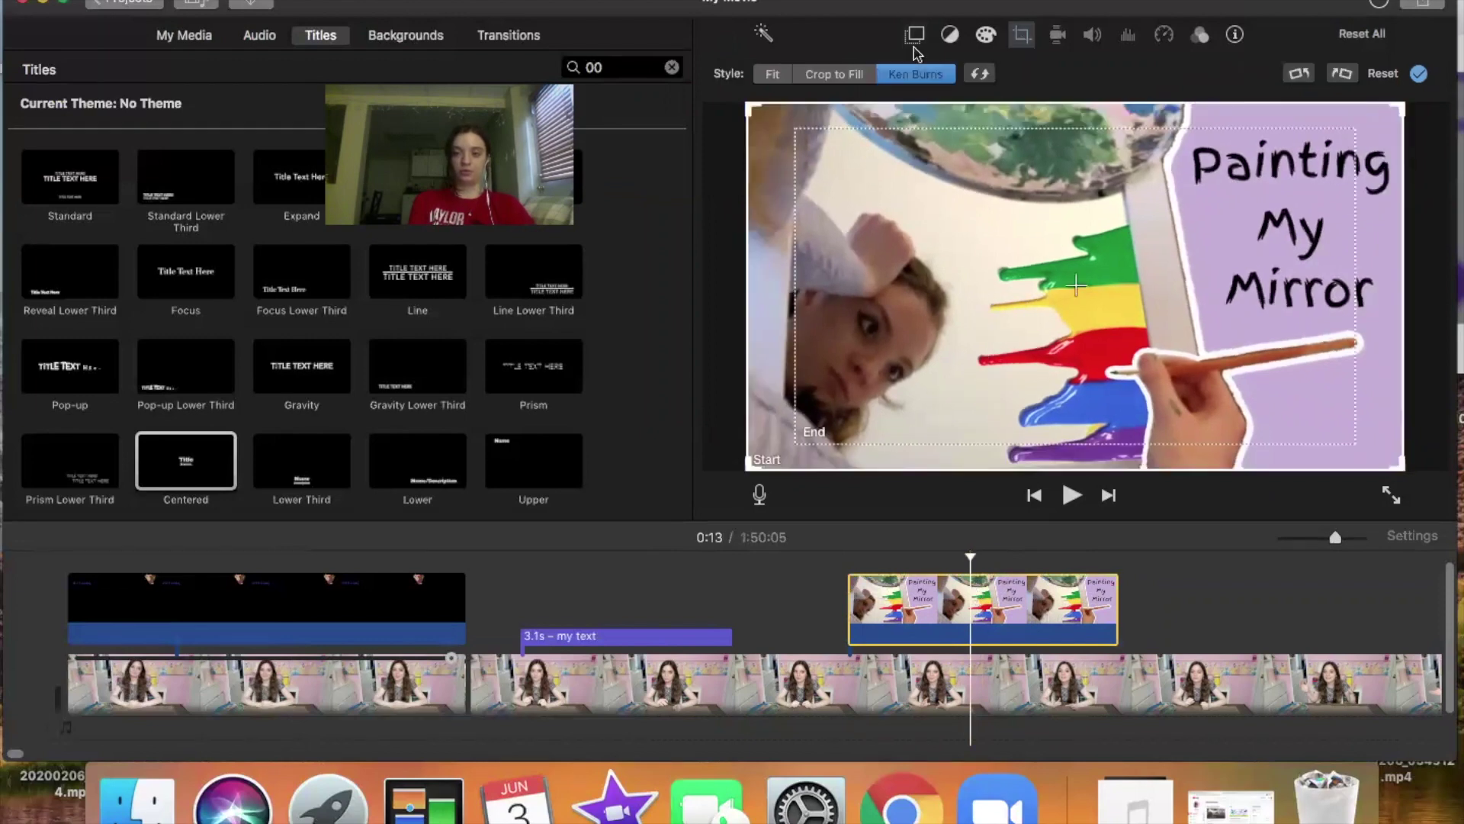
pyautogui.click(784, 81)
pyautogui.click(1418, 73)
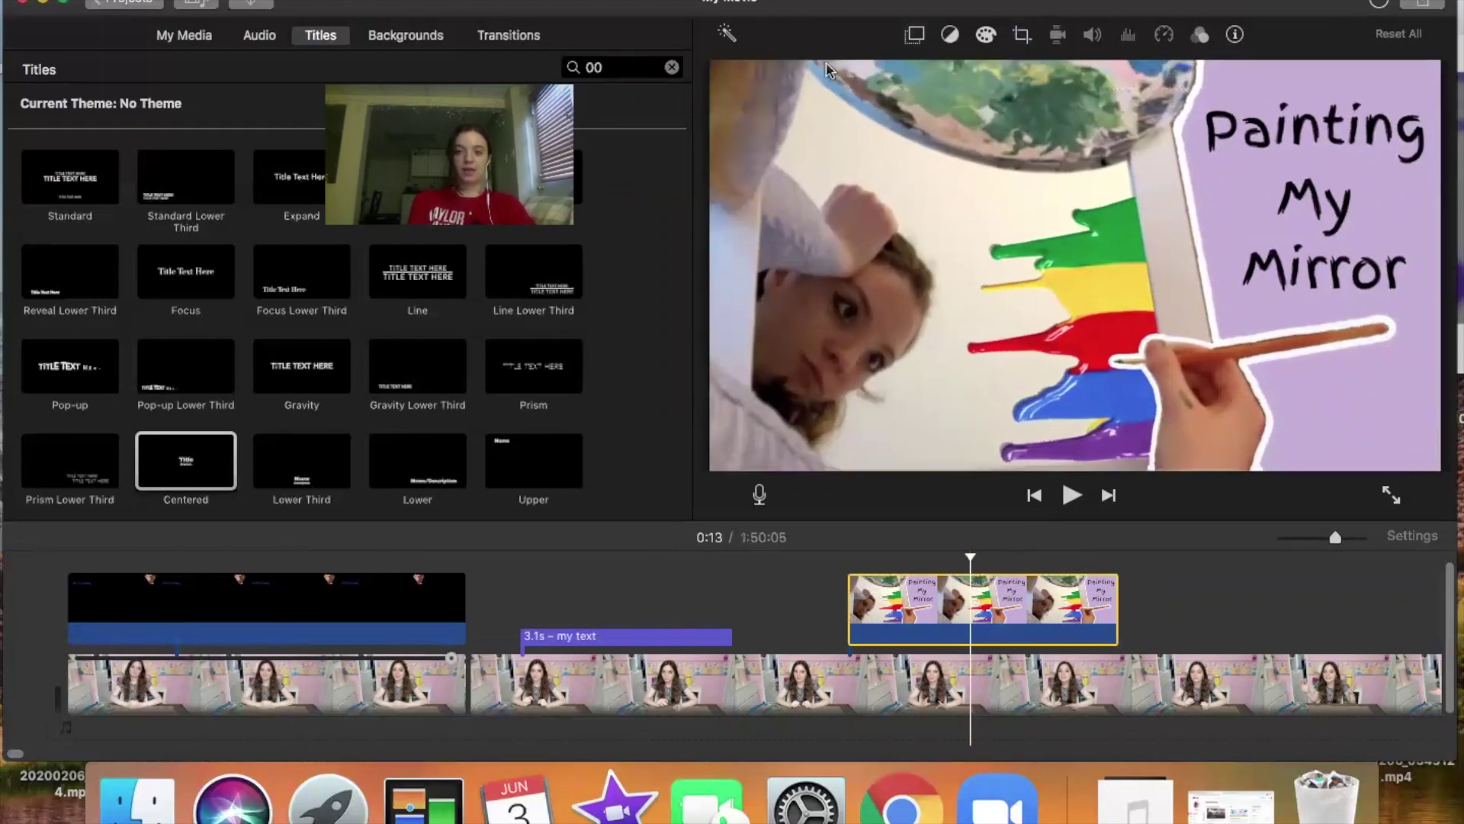
# Make the Painting My Mirror overlay a Picture in Picture, move it to the frame's lower-right corner and enlarge it slightly
pyautogui.click(900, 40)
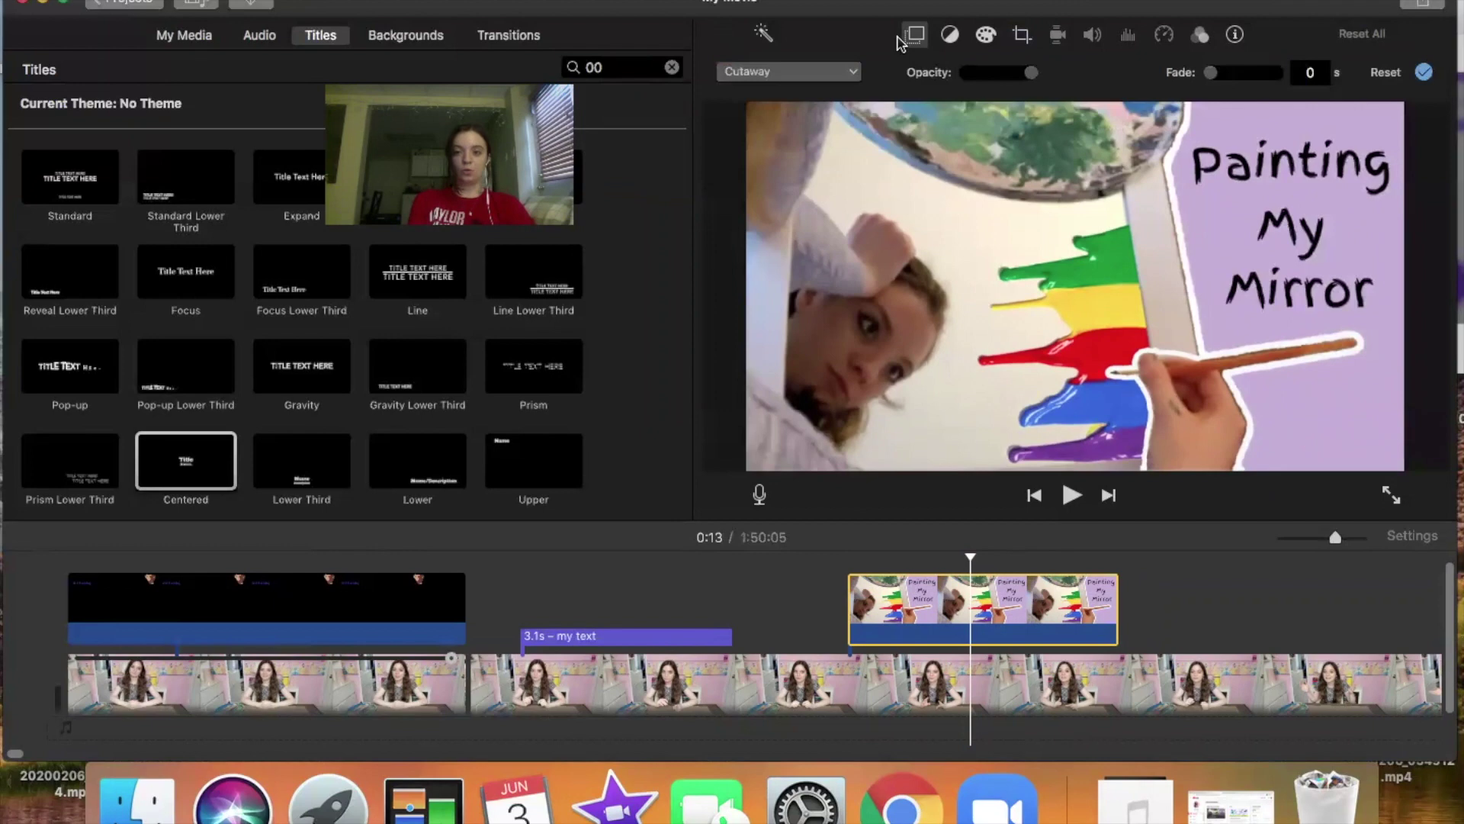
pyautogui.click(777, 70)
pyautogui.click(766, 147)
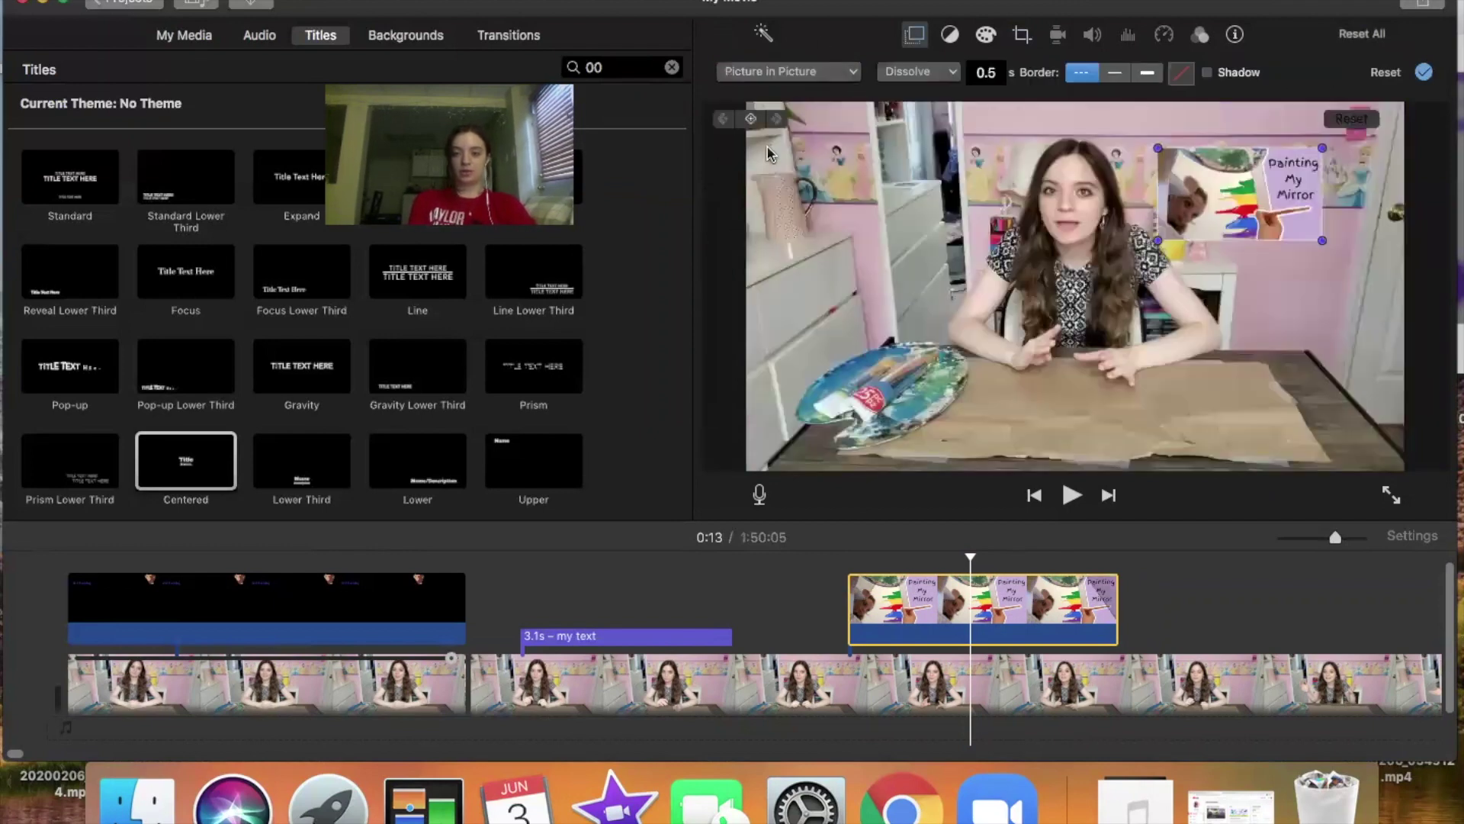
pyautogui.moveTo(1253, 203); pyautogui.dragTo(1310, 405)
pyautogui.moveTo(1228, 358)
pyautogui.mouseDown()
pyautogui.moveTo(1128, 294)
pyautogui.moveTo(1243, 368)
pyautogui.moveTo(991, 221)
pyautogui.moveTo(1238, 369)
pyautogui.moveTo(1217, 341)
pyautogui.mouseUp()
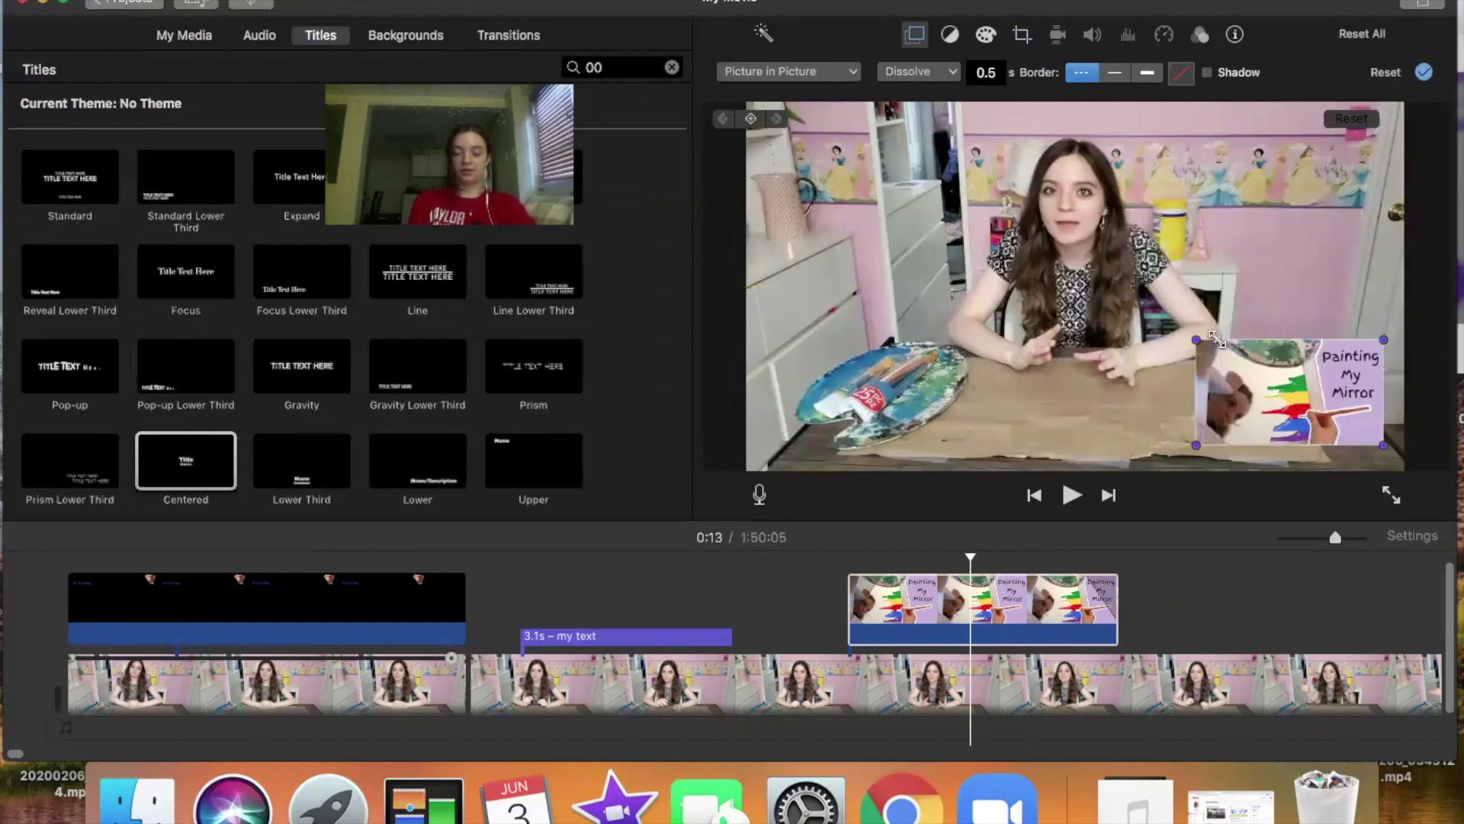
# Try the Cutaway and Split Screen styles on the Painting My Mirror overlay and set it back to Picture in Picture
pyautogui.click(734, 72)
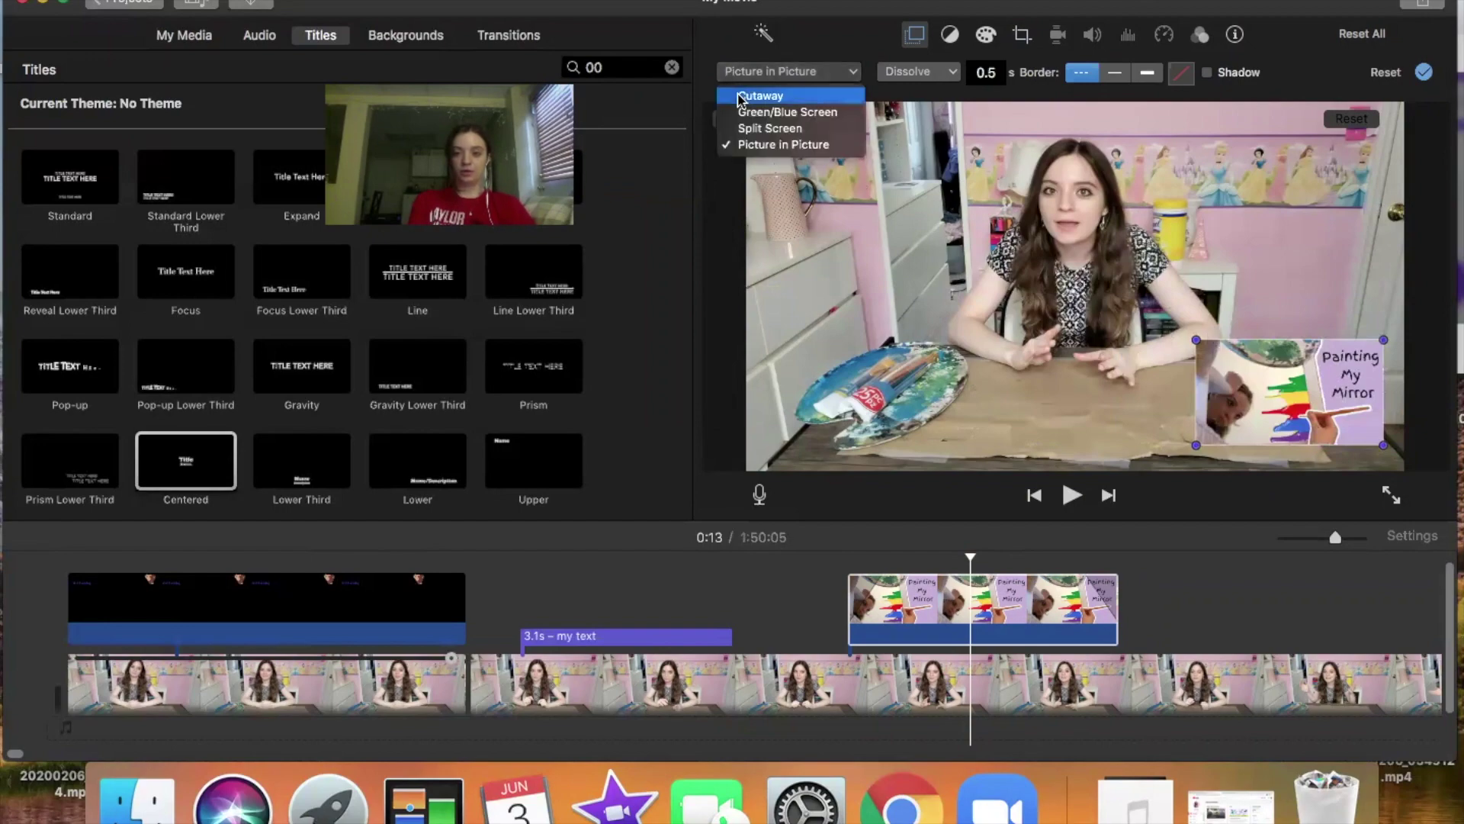
pyautogui.press('Escape')
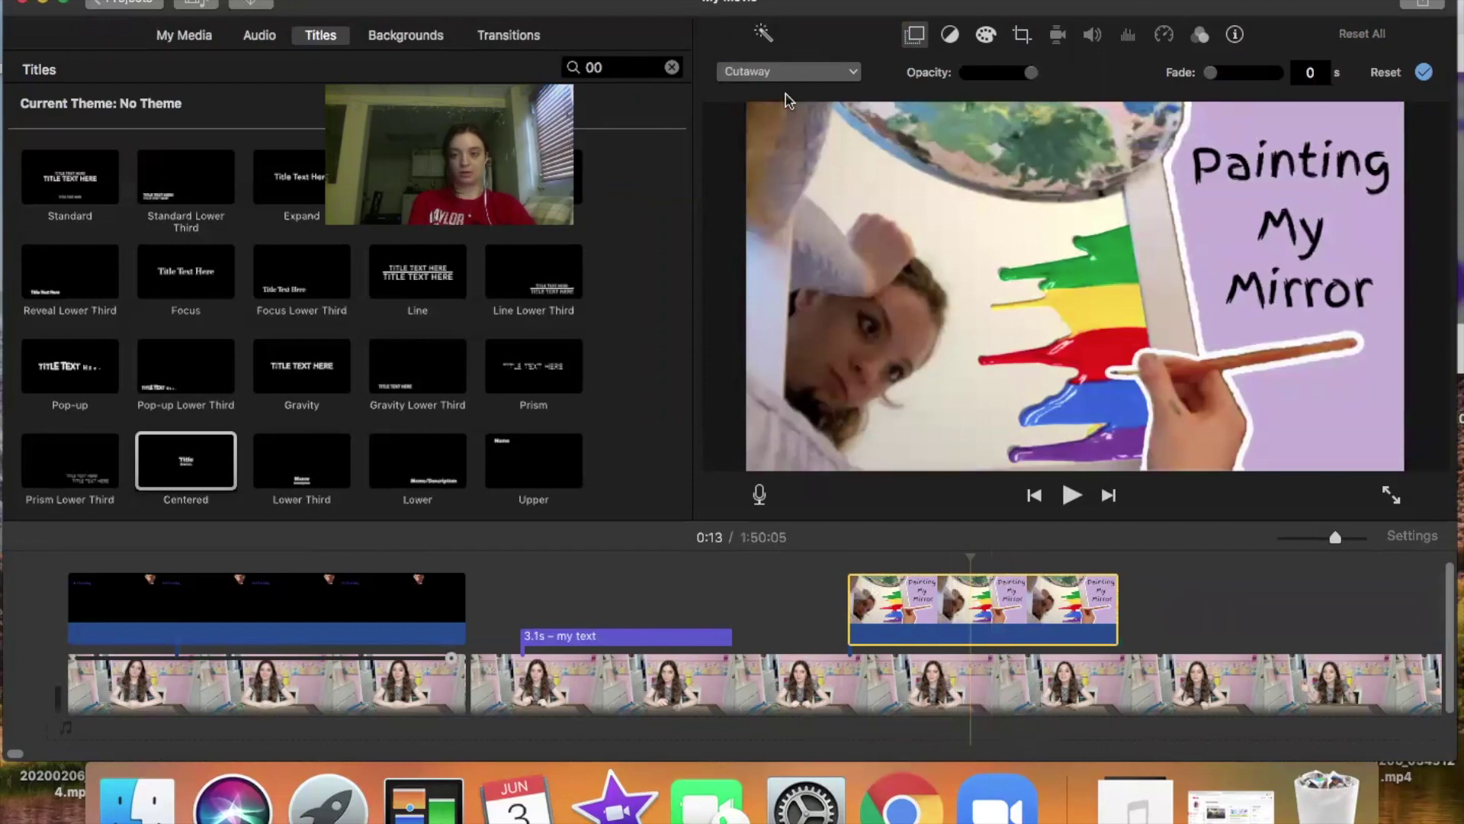
pyautogui.click(745, 71)
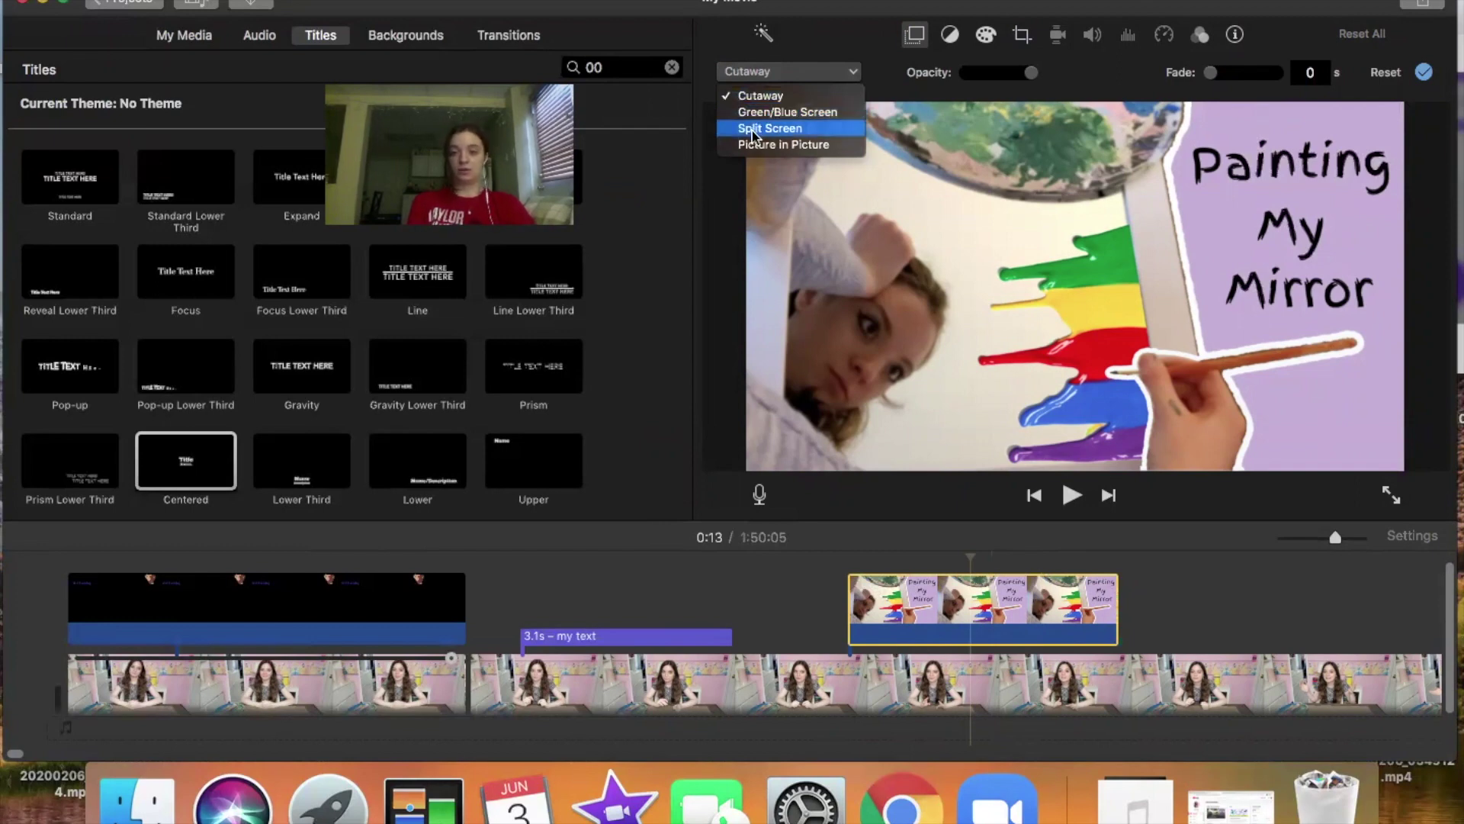
pyautogui.press('Escape')
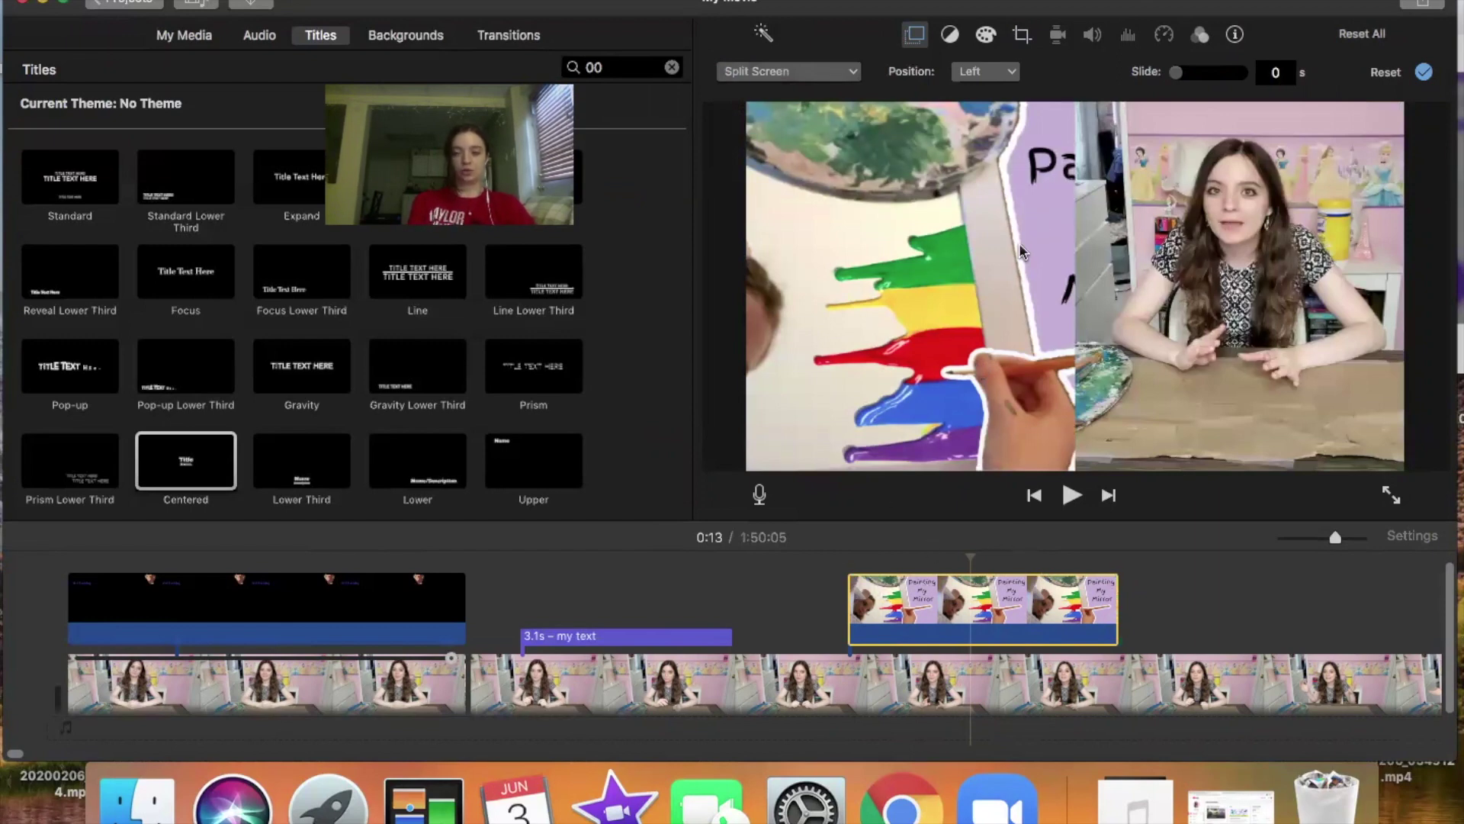
pyautogui.click(799, 74)
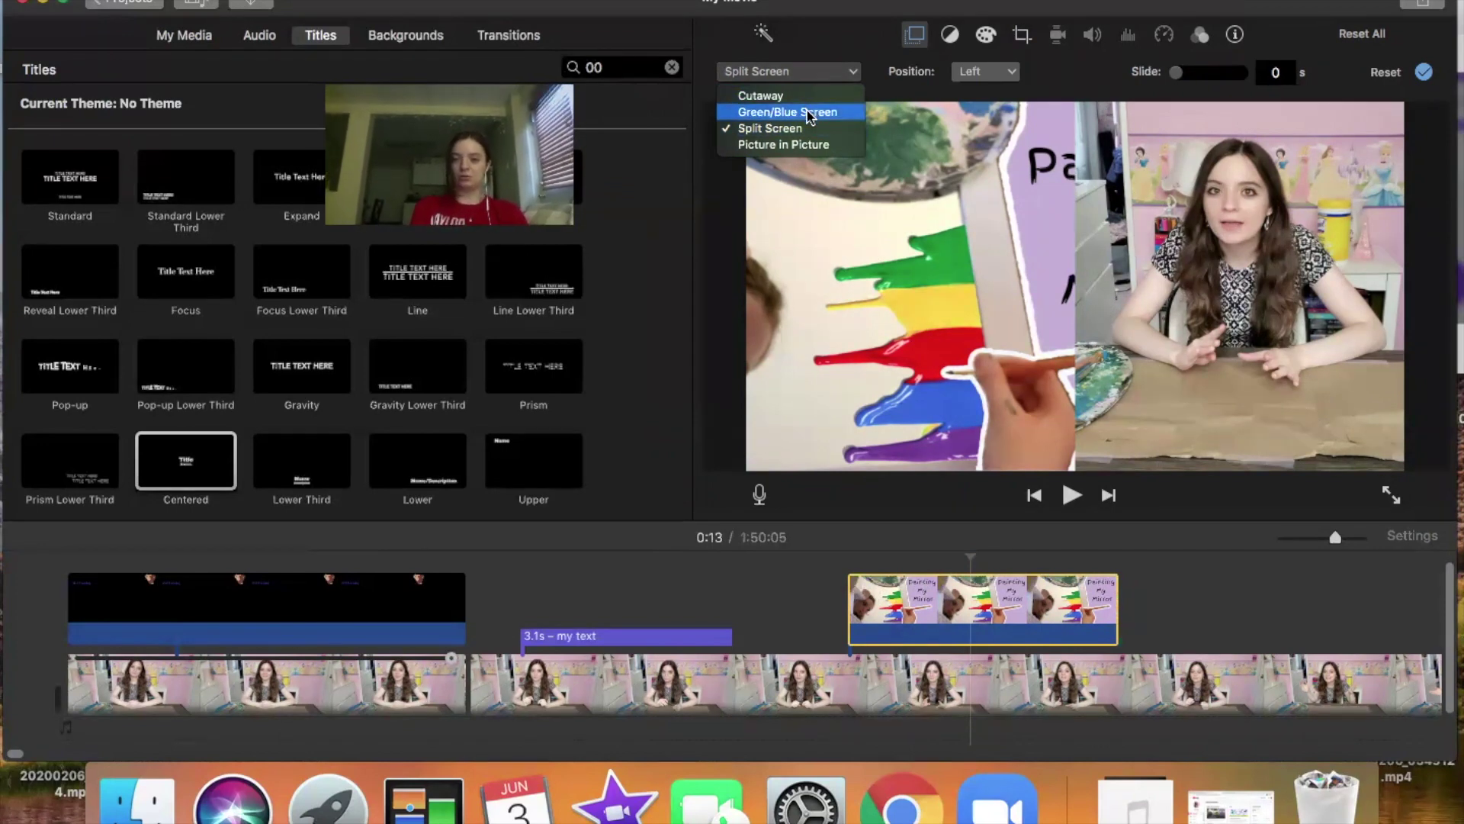
pyautogui.press('Escape')
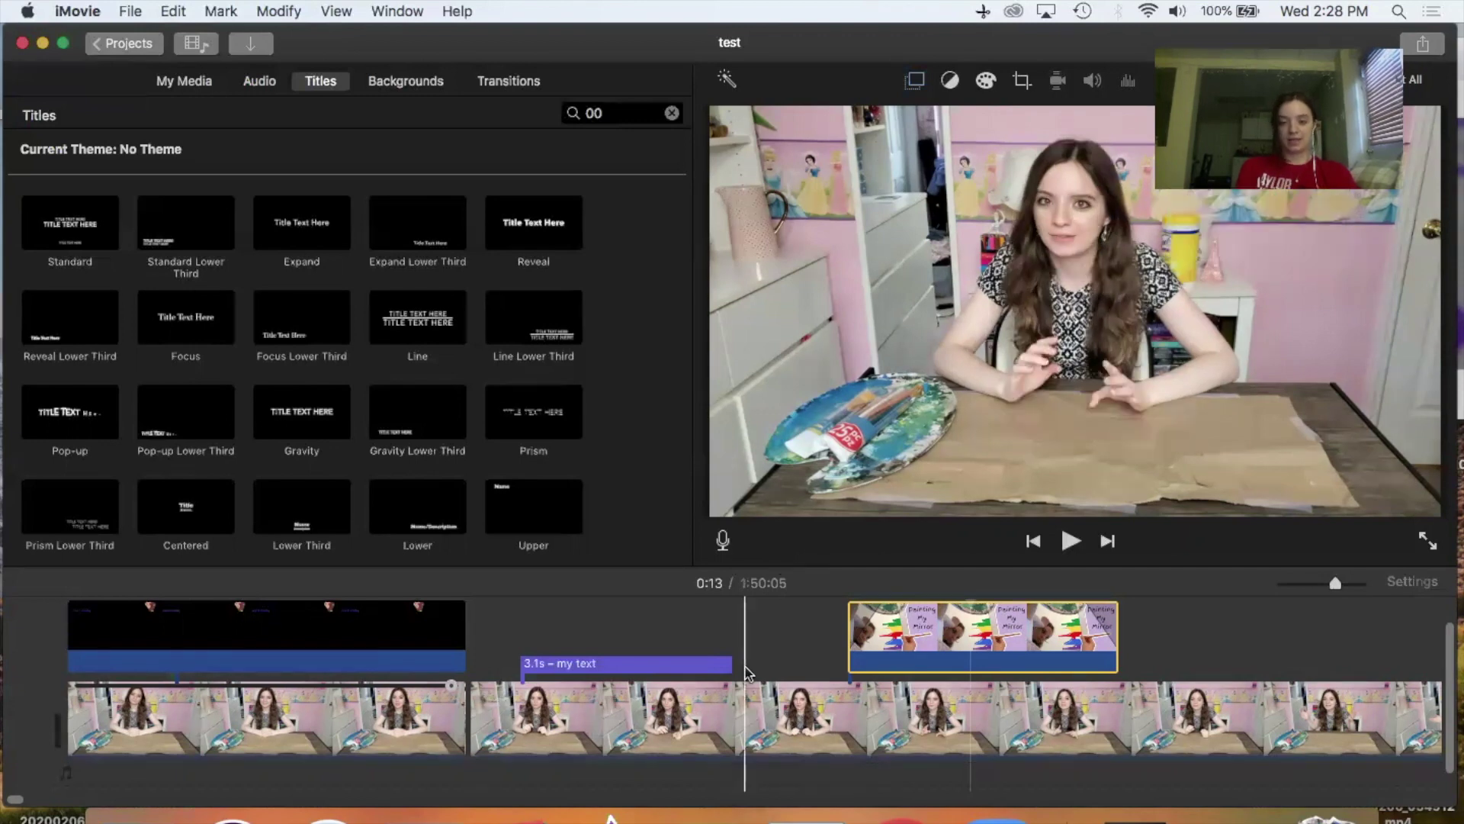
# Add Inner_Light.mp3 from Downloads as an audio track below the footage and align its start with the first clip
pyautogui.scroll(-2, 746, 673)
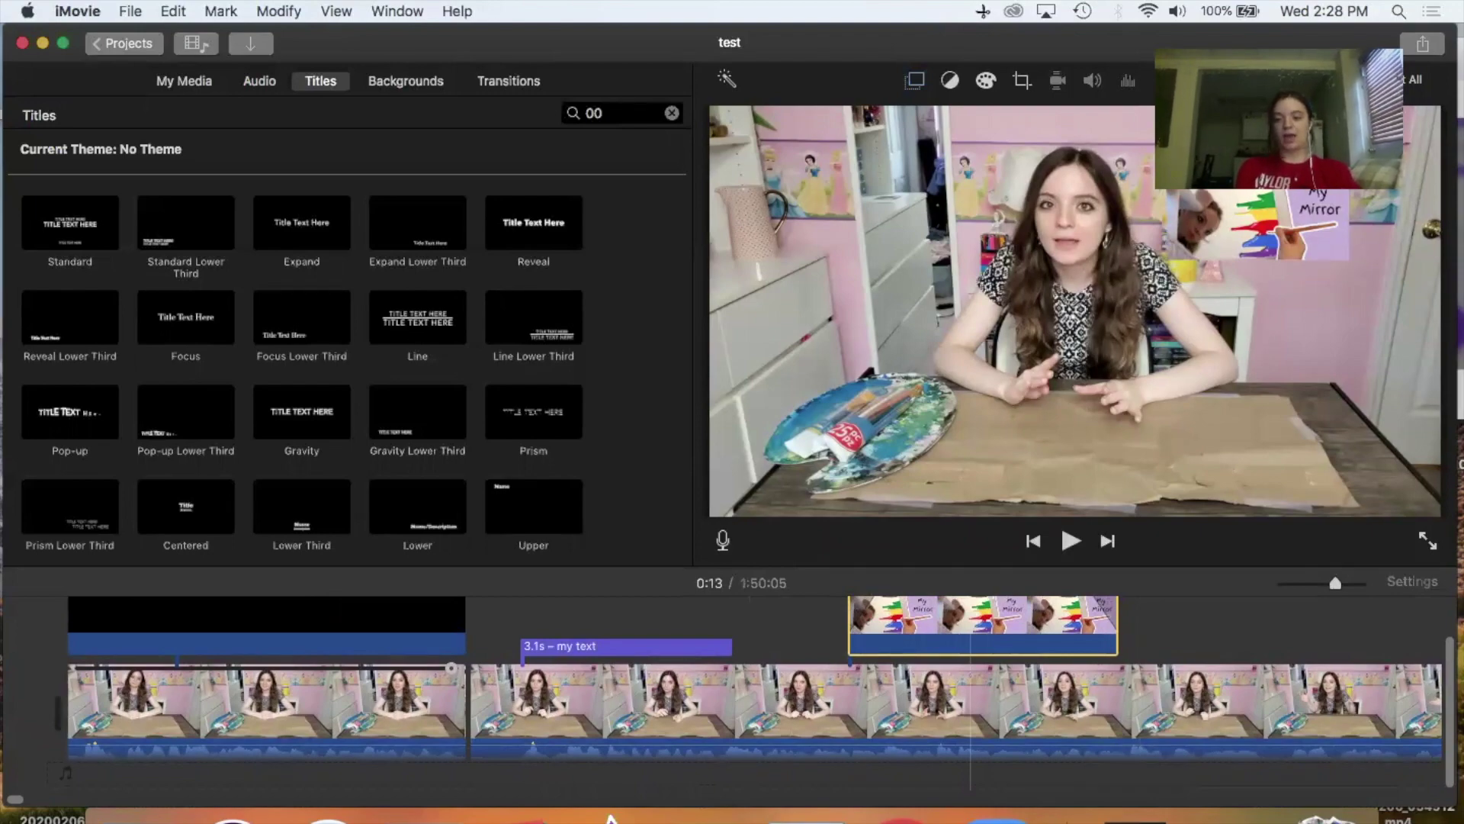
pyautogui.click(1136, 815)
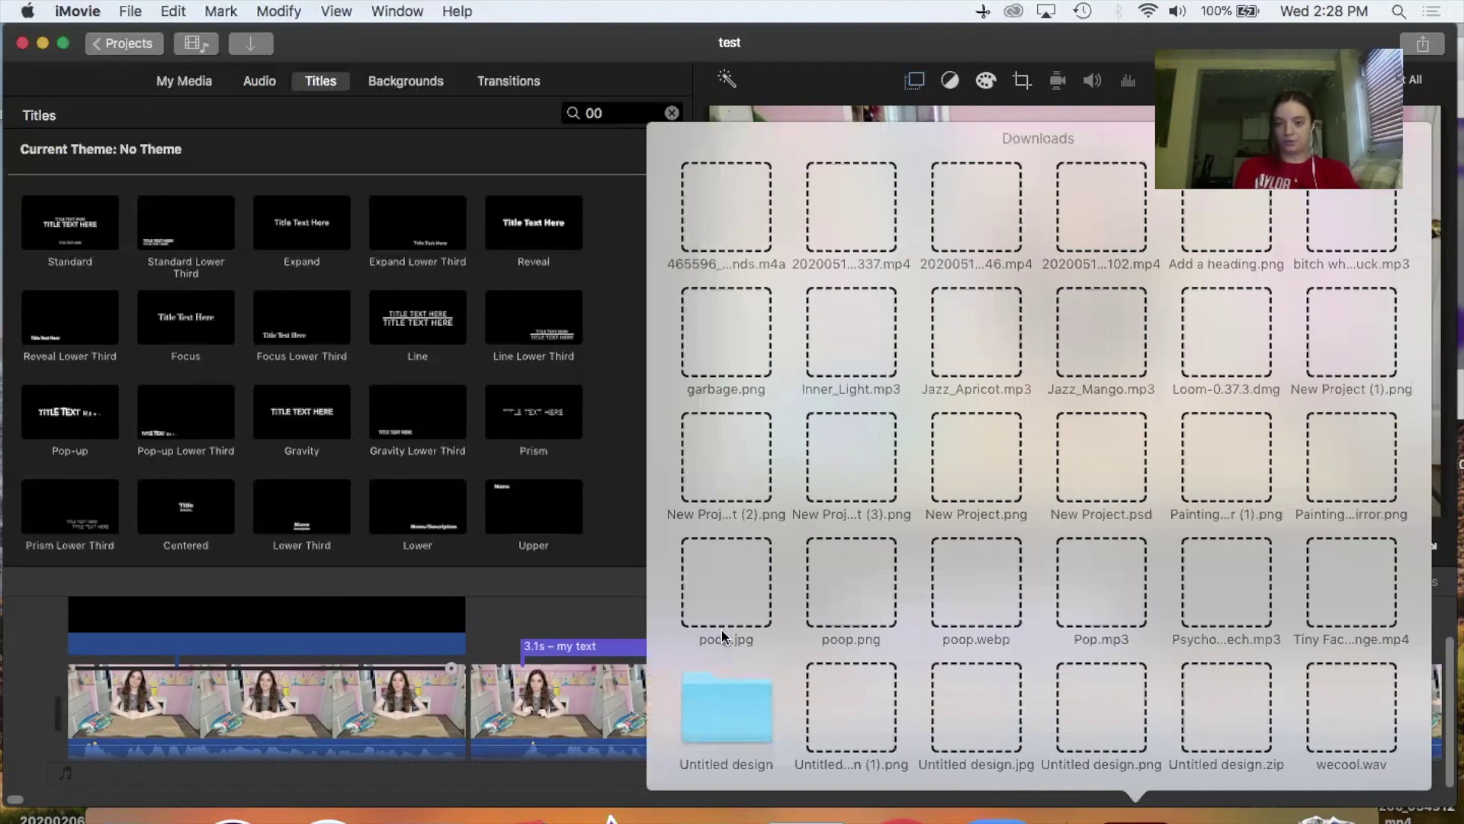
pyautogui.moveTo(844, 340); pyautogui.dragTo(305, 767)
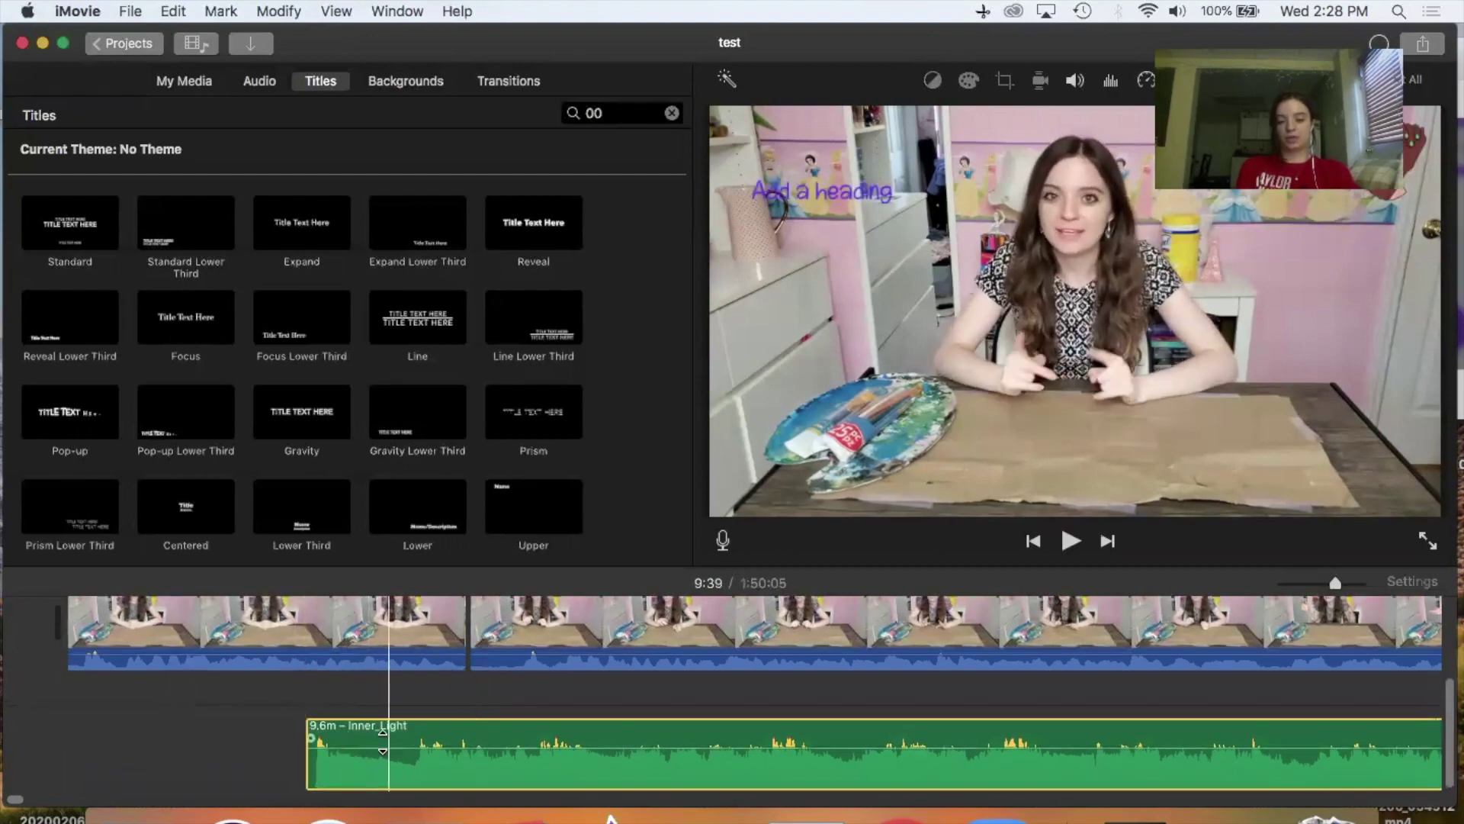
pyautogui.moveTo(323, 731); pyautogui.dragTo(86, 731)
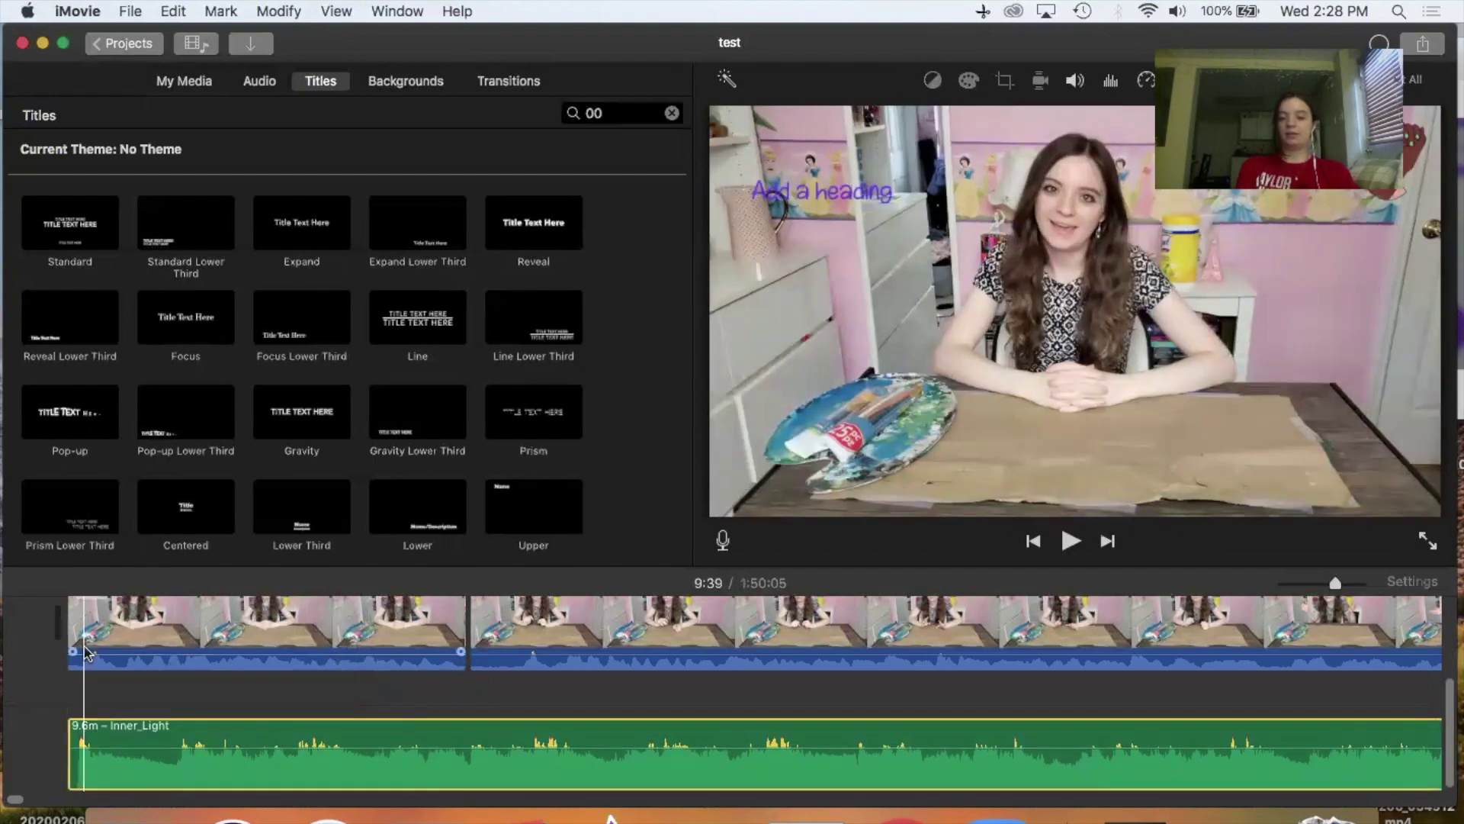
pyautogui.moveTo(400, 734); pyautogui.dragTo(66, 682)
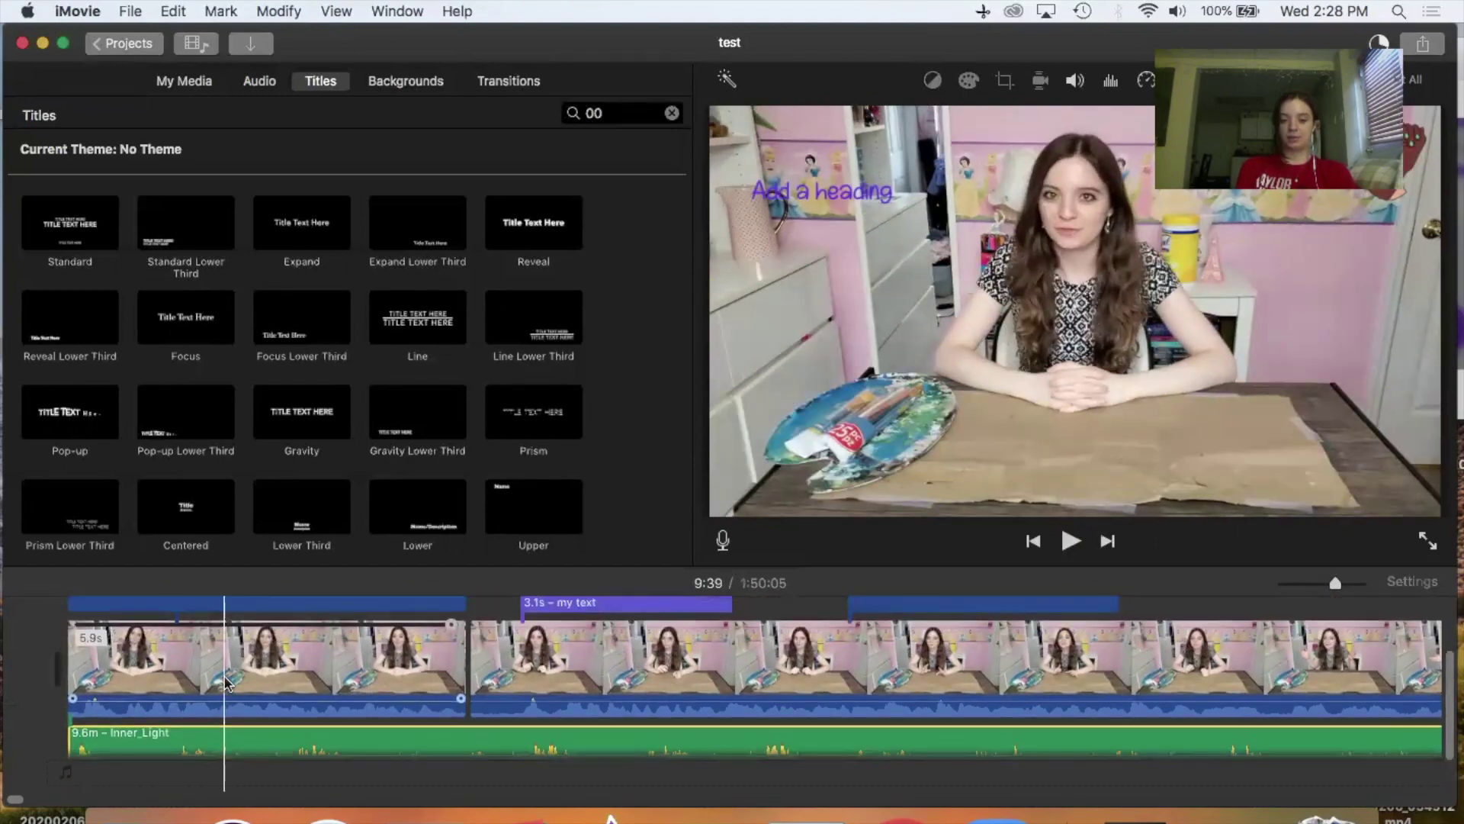
# Try deleting the first 5.9-second clip from the timeline and undo the deletion
pyautogui.click(290, 648)
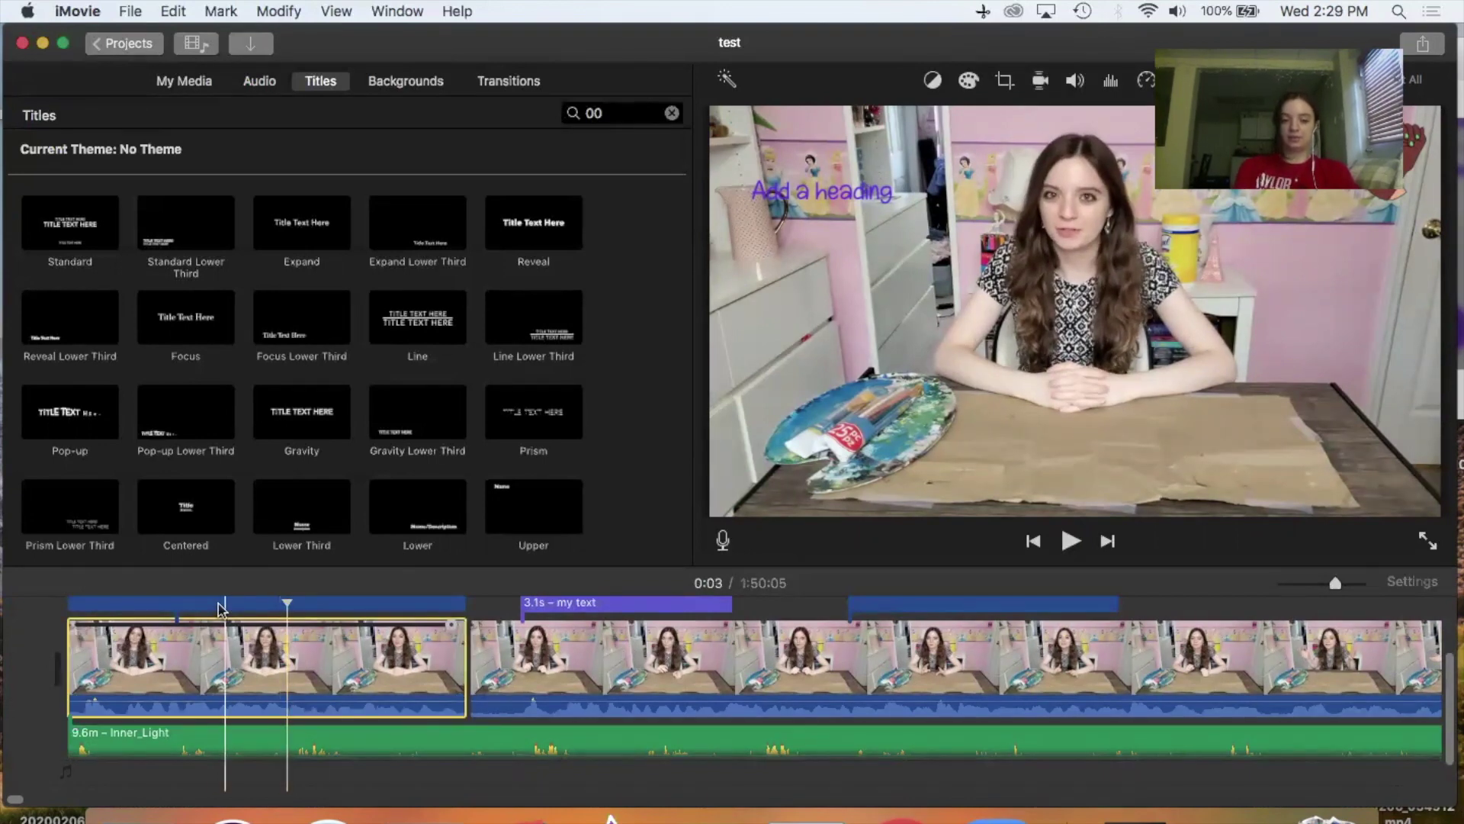
pyautogui.press('super+equal')
pyautogui.press('super+equal')
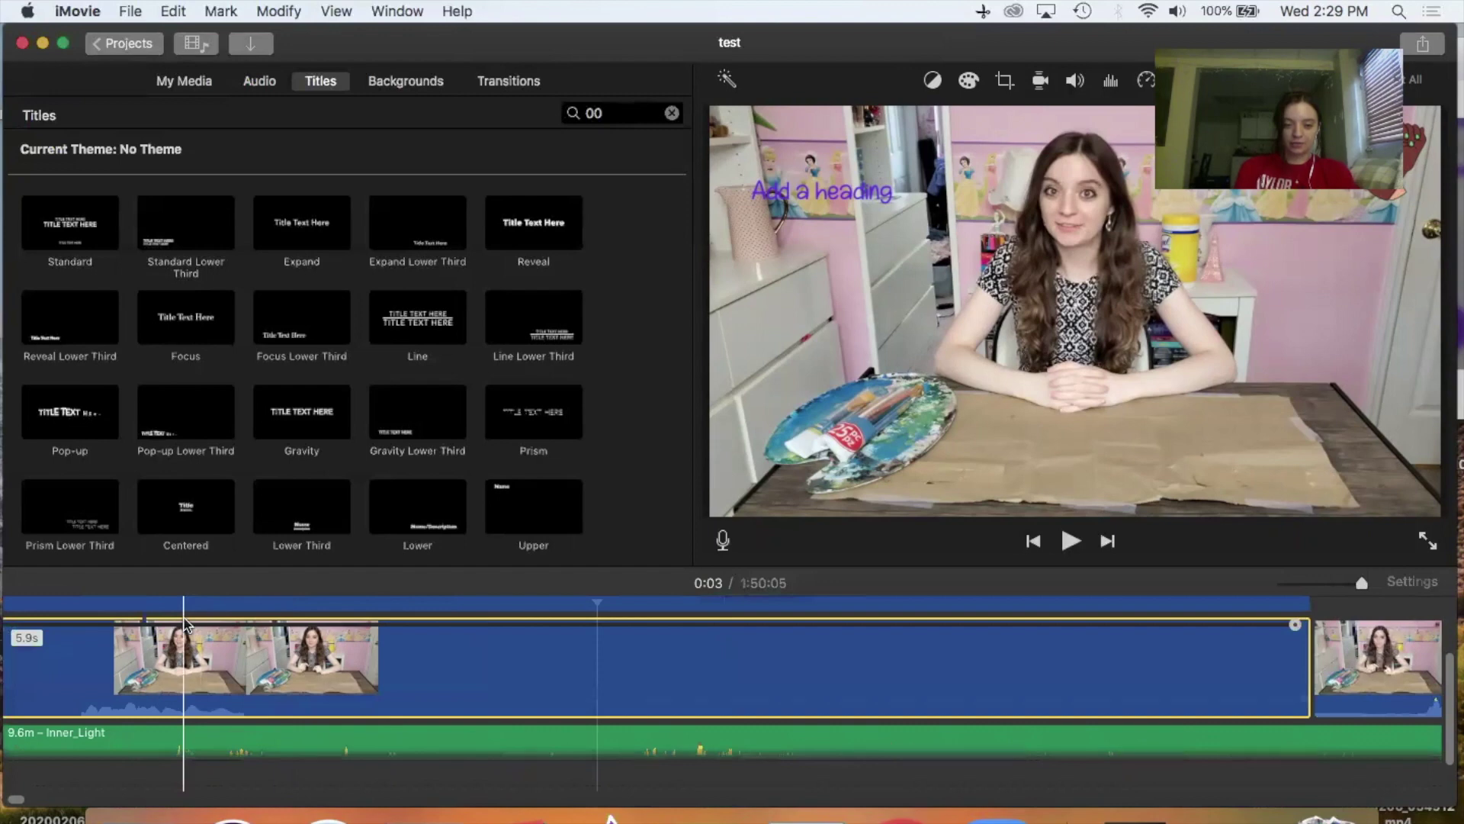
pyautogui.click(496, 624)
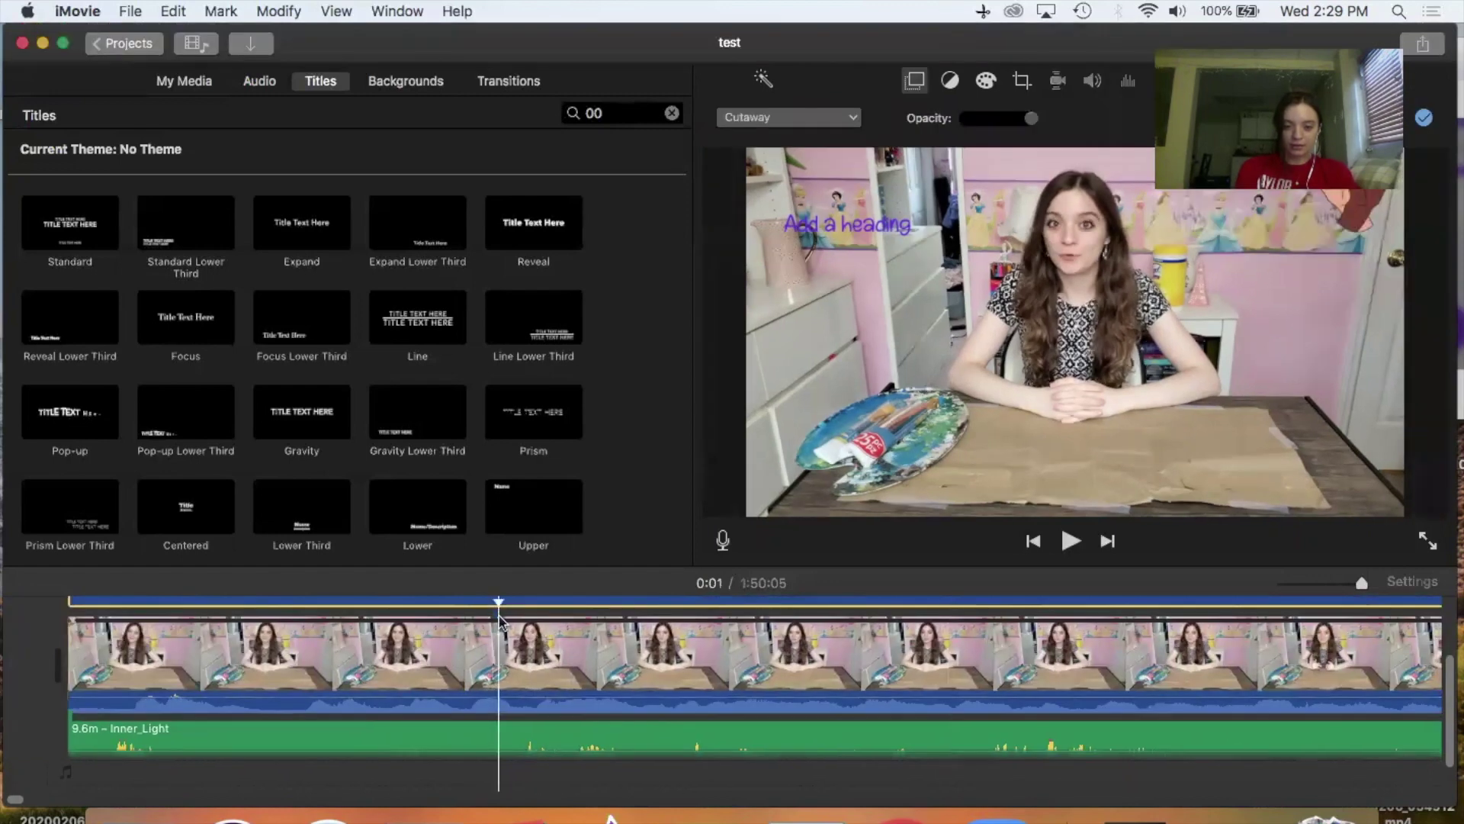
pyautogui.scroll(-2, 221, 717)
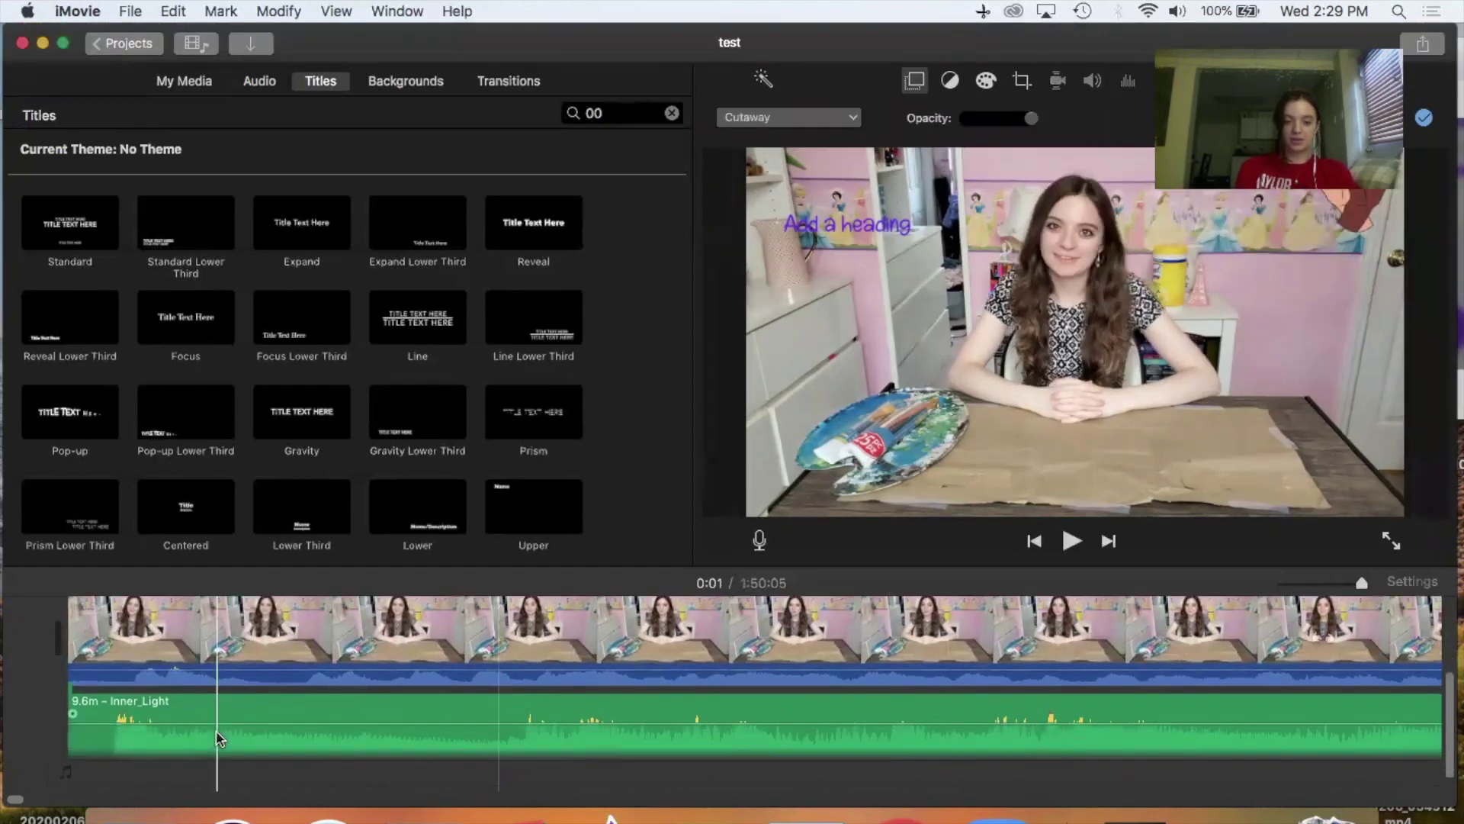
pyautogui.click(204, 643)
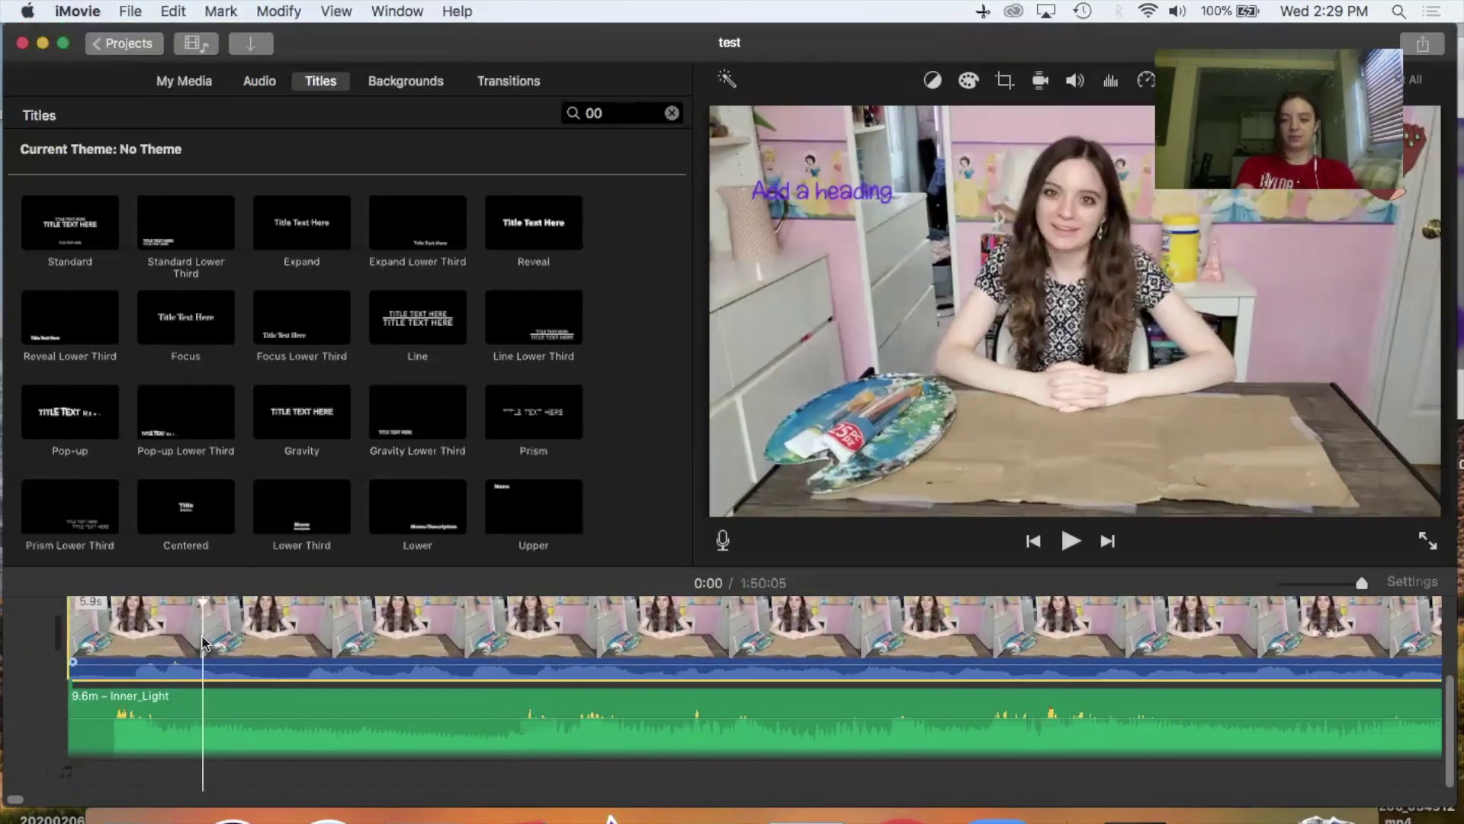
pyautogui.press('Delete')
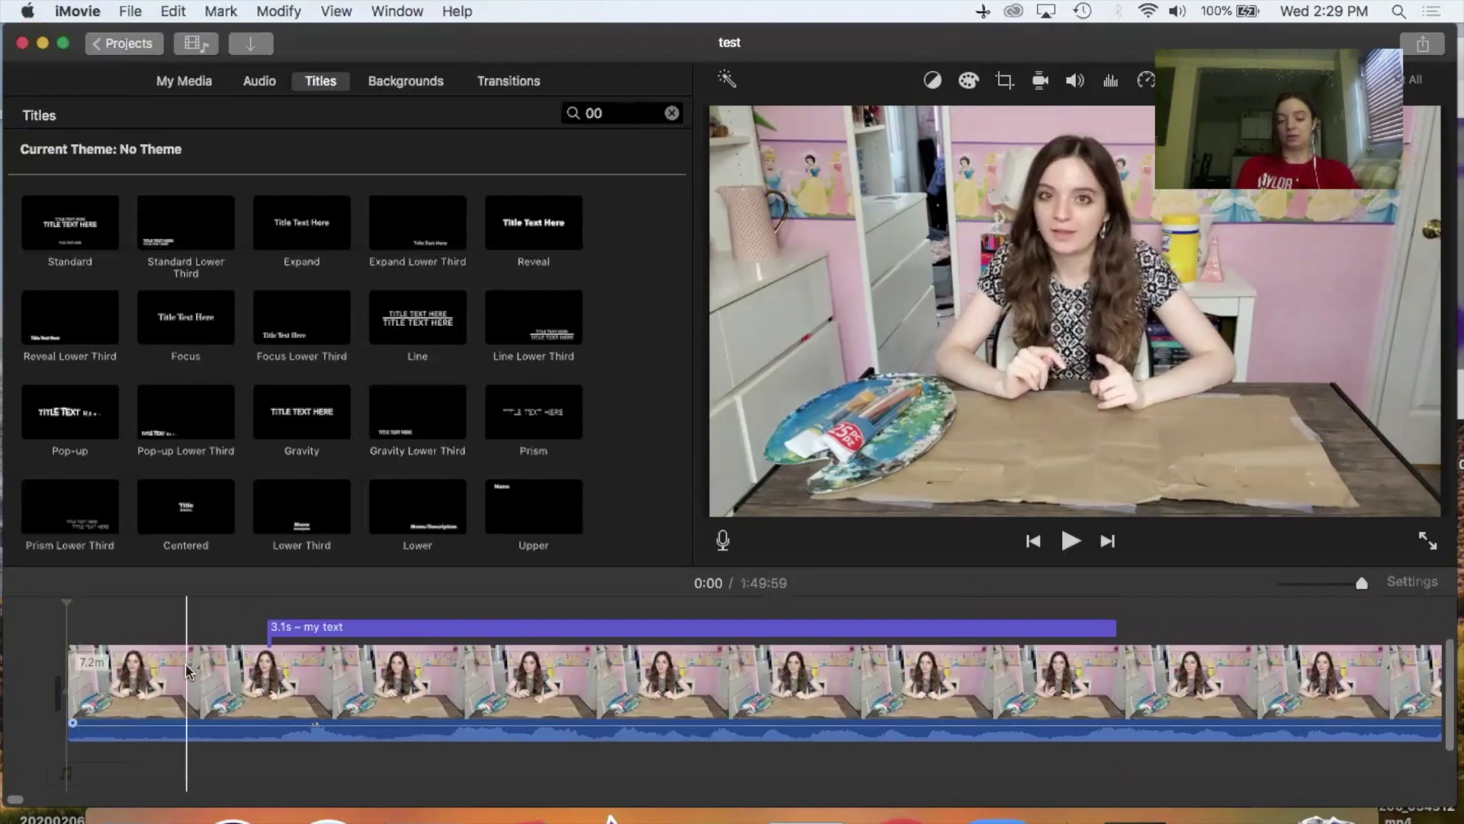
pyautogui.click(190, 671)
pyautogui.press('super+z')
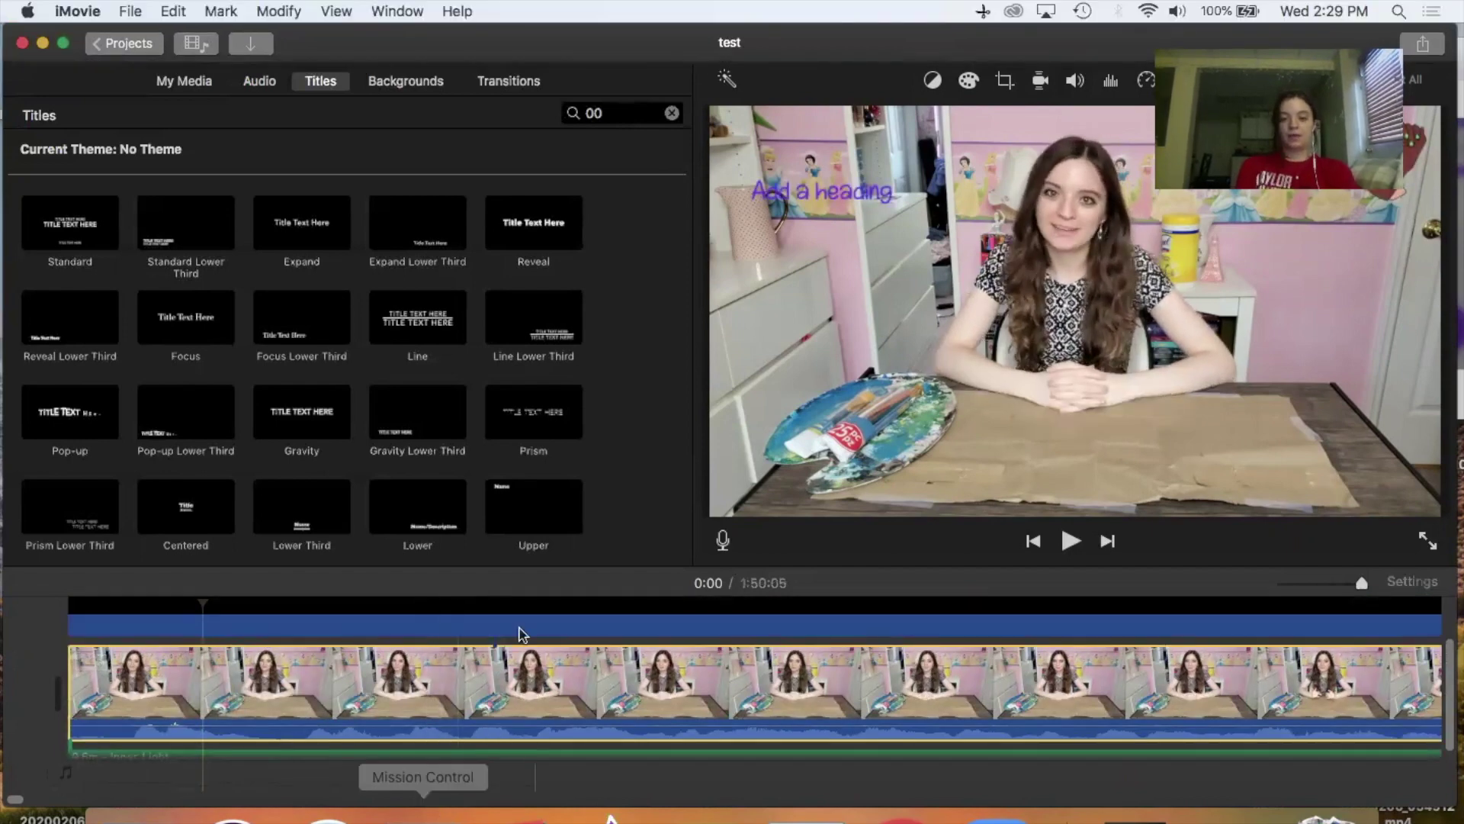
# Play the opening with its background music and lower the volume of the Inner_Light track
pyautogui.scroll(-3, 467, 696)
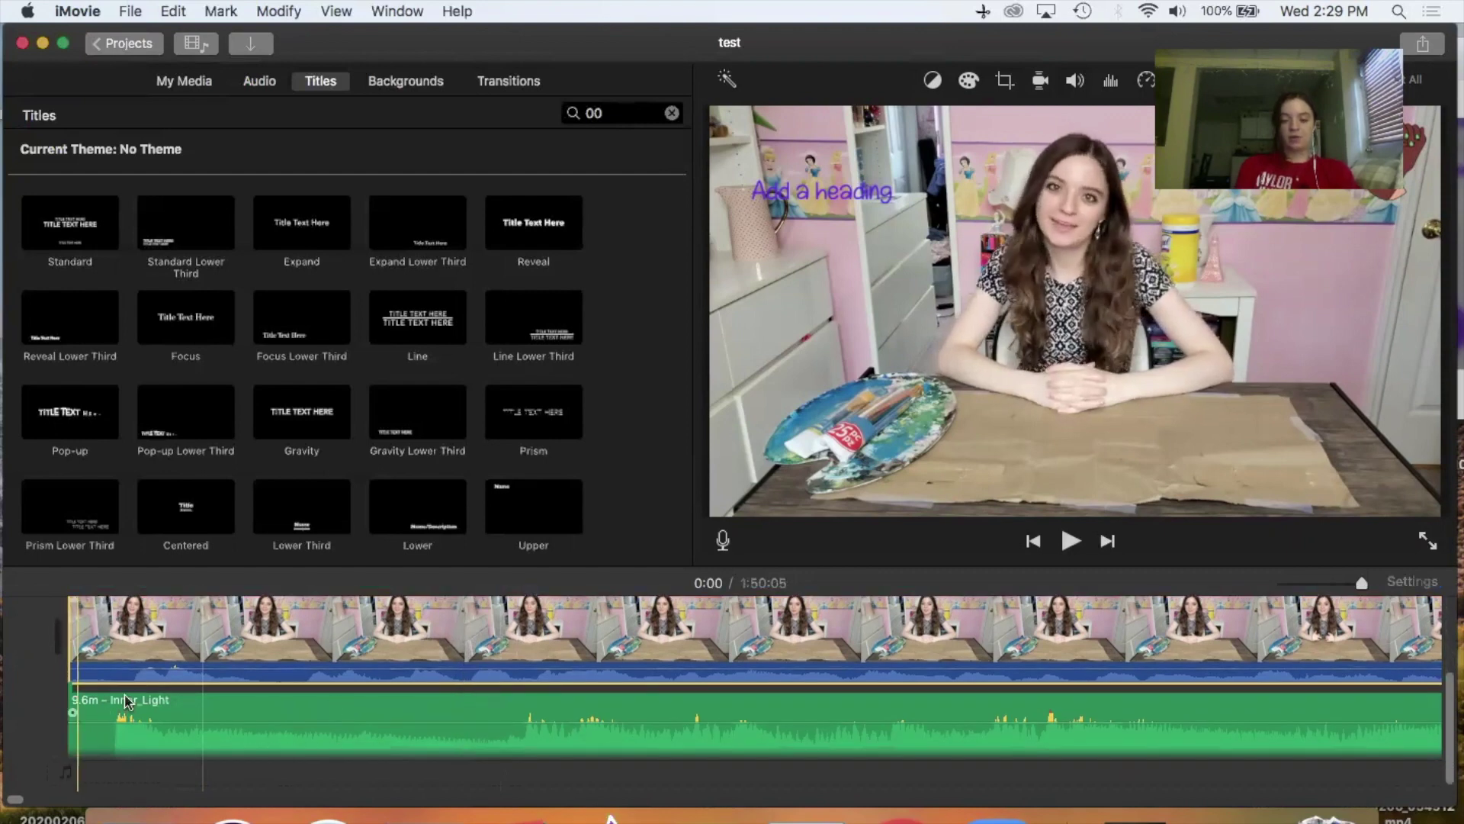
pyautogui.press('space')
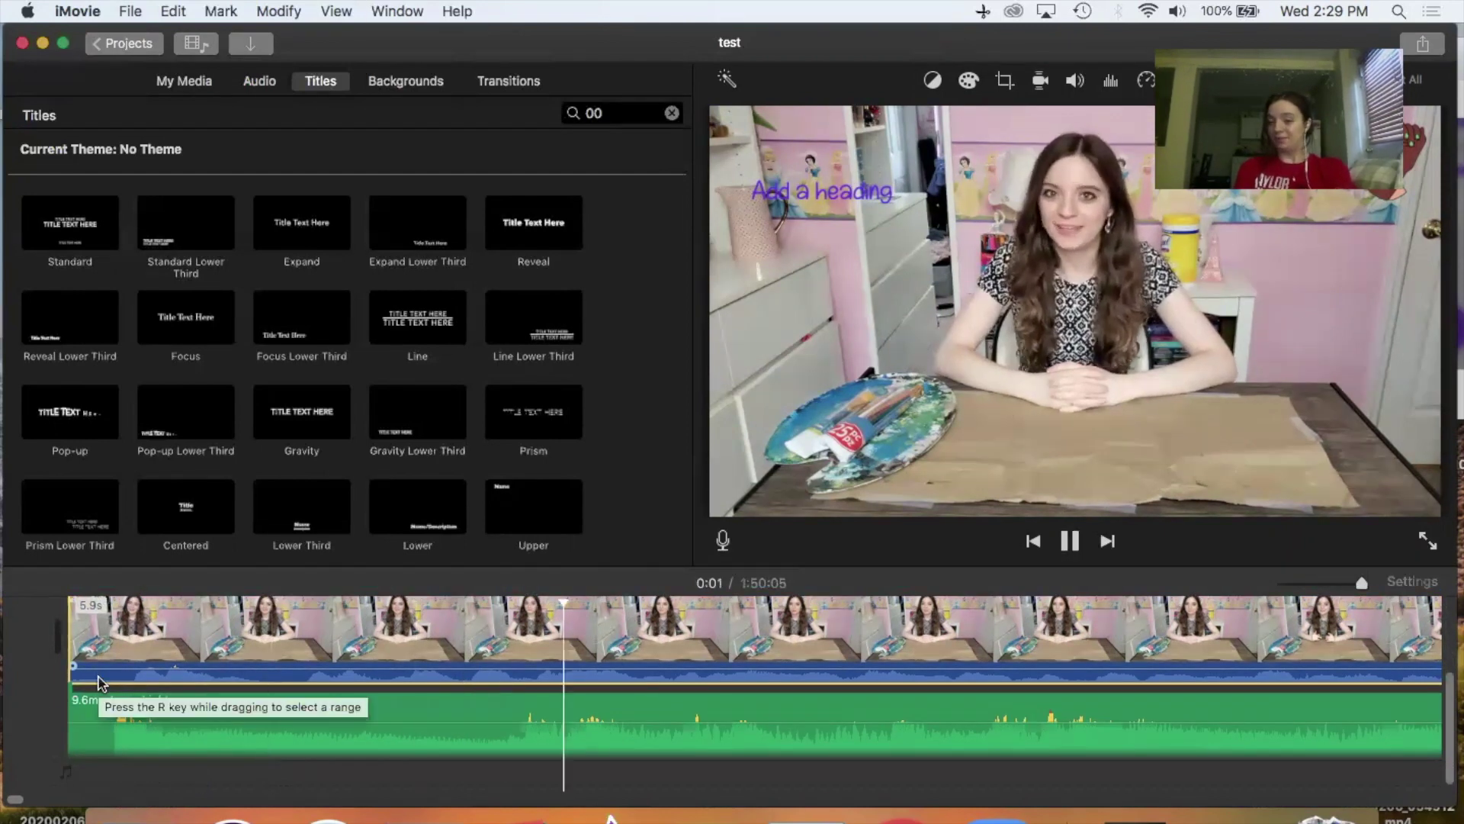
pyautogui.click(278, 695)
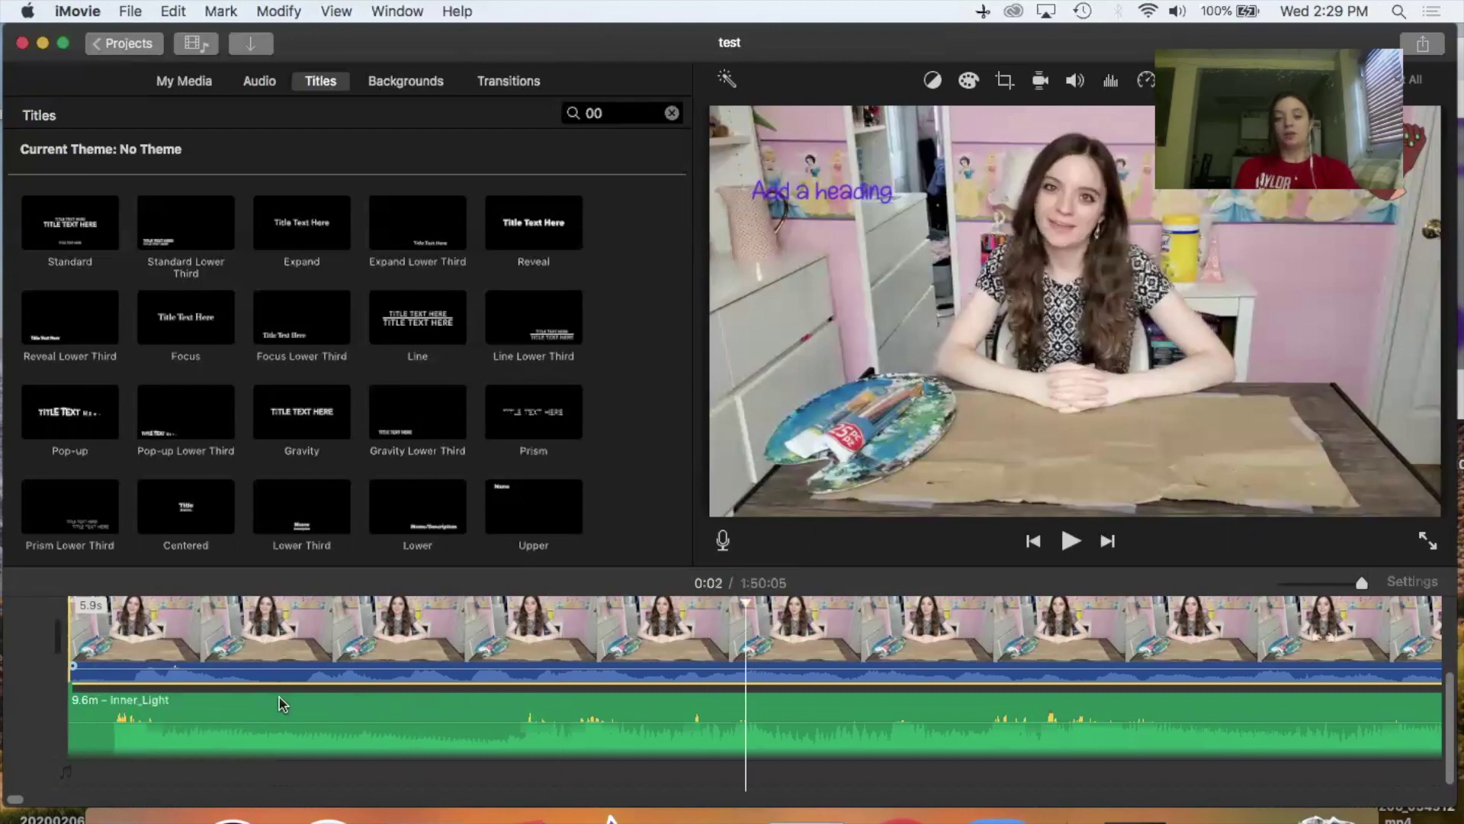
pyautogui.click(1075, 82)
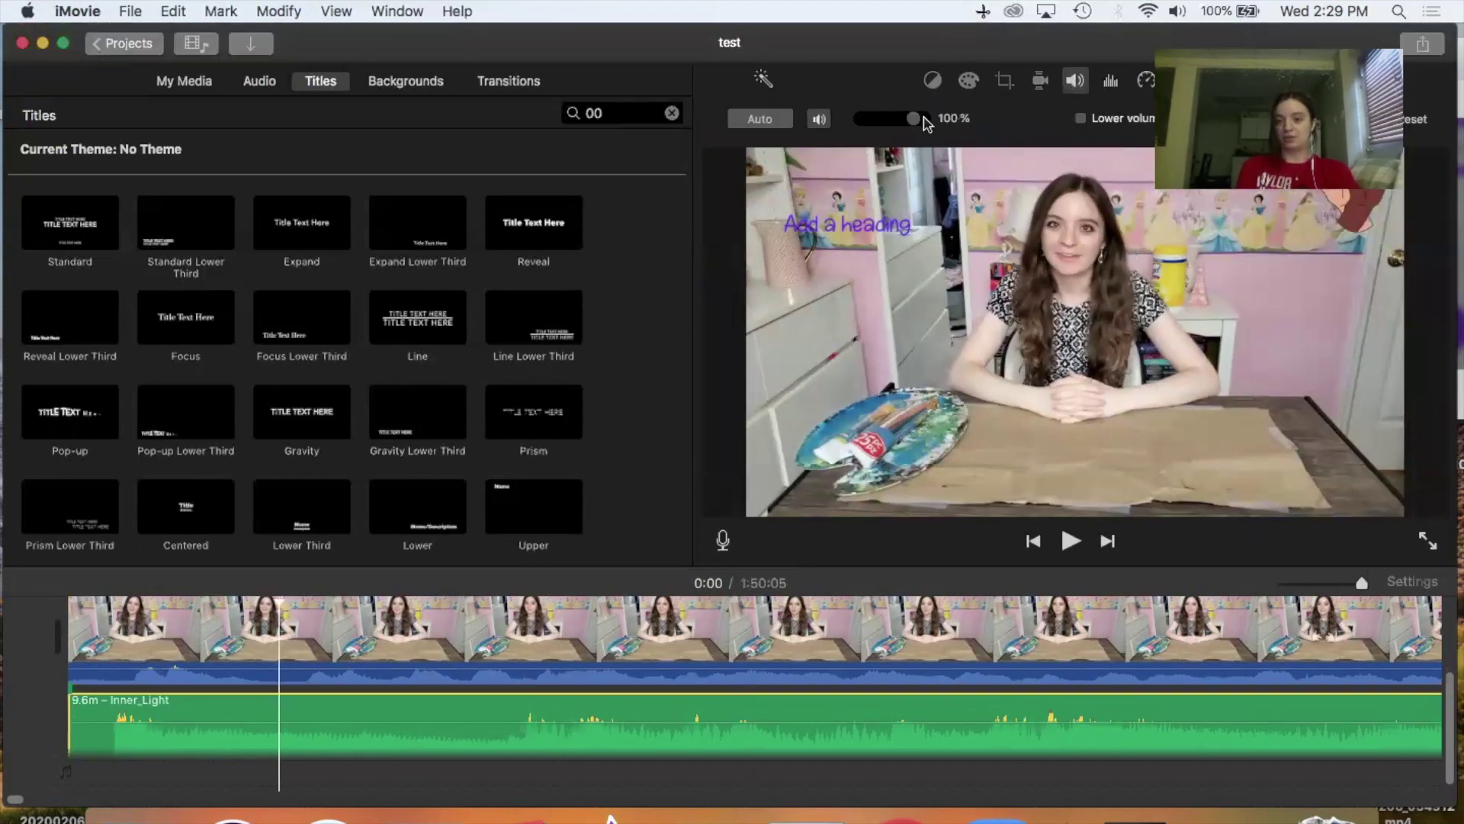
pyautogui.moveTo(909, 124); pyautogui.dragTo(877, 124)
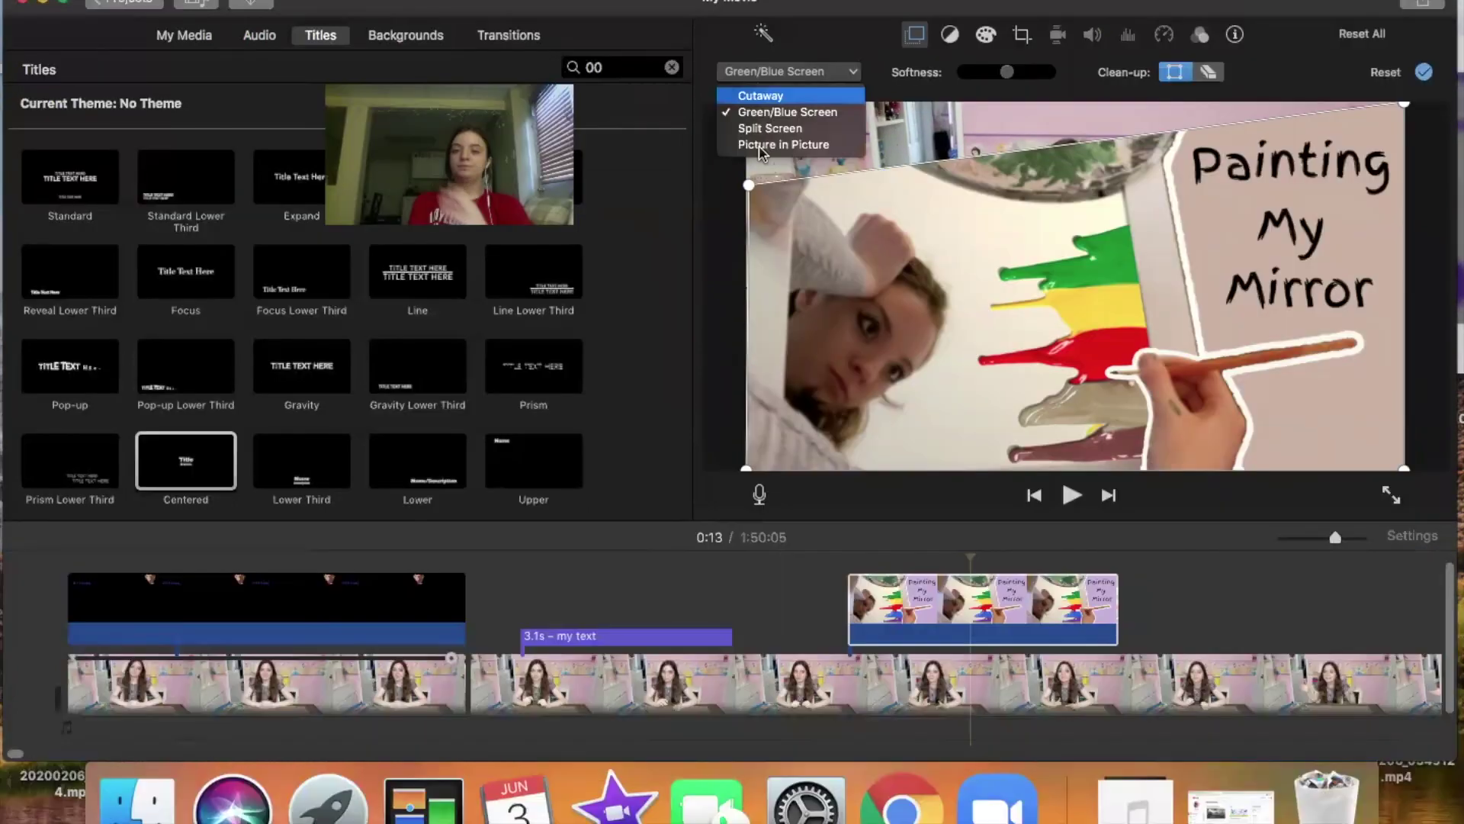
# Set the Painting My Mirror overlay's style to Picture in Picture and apply it
pyautogui.press('Escape')
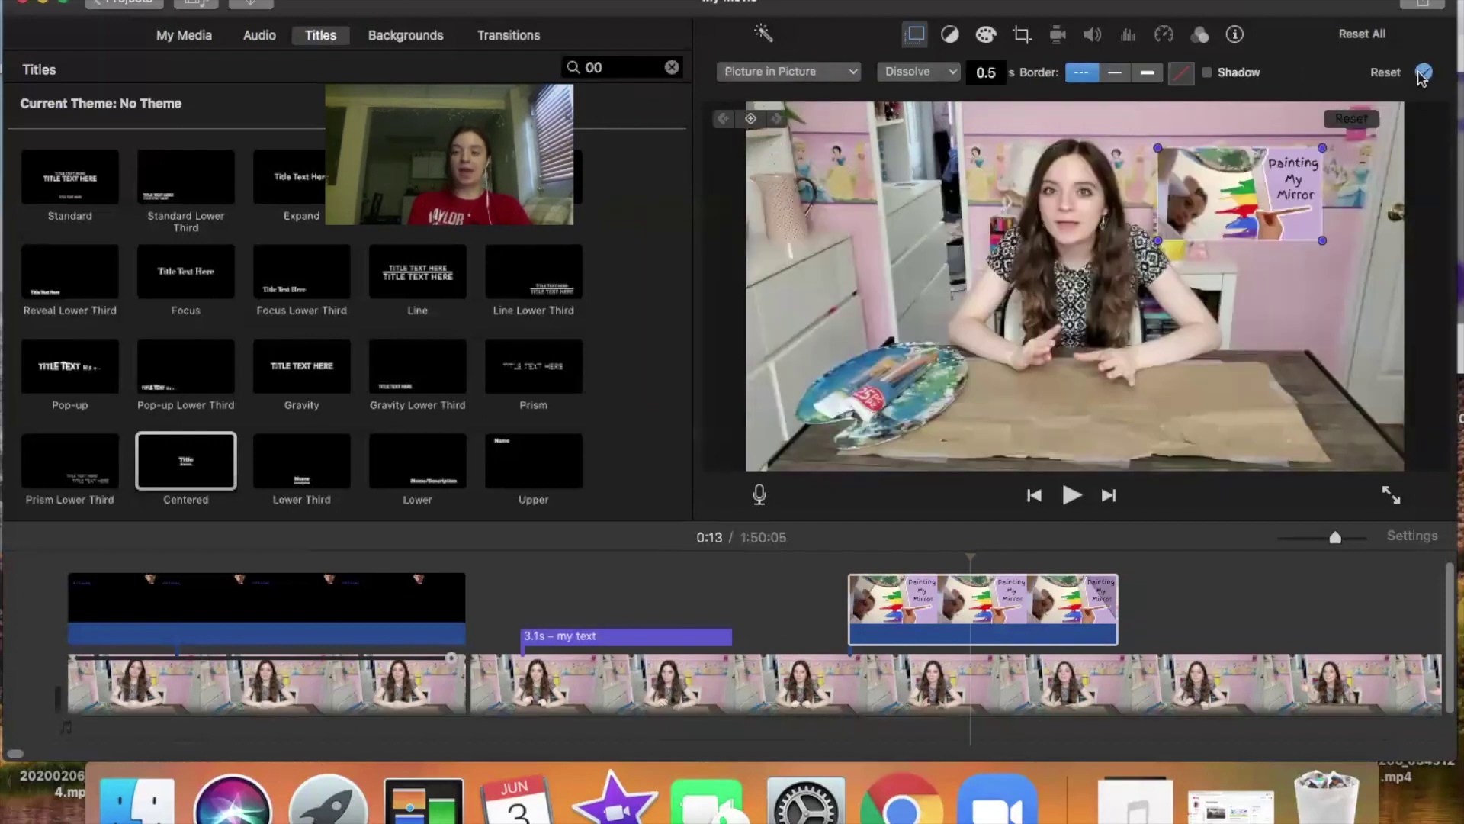
pyautogui.click(425, 631)
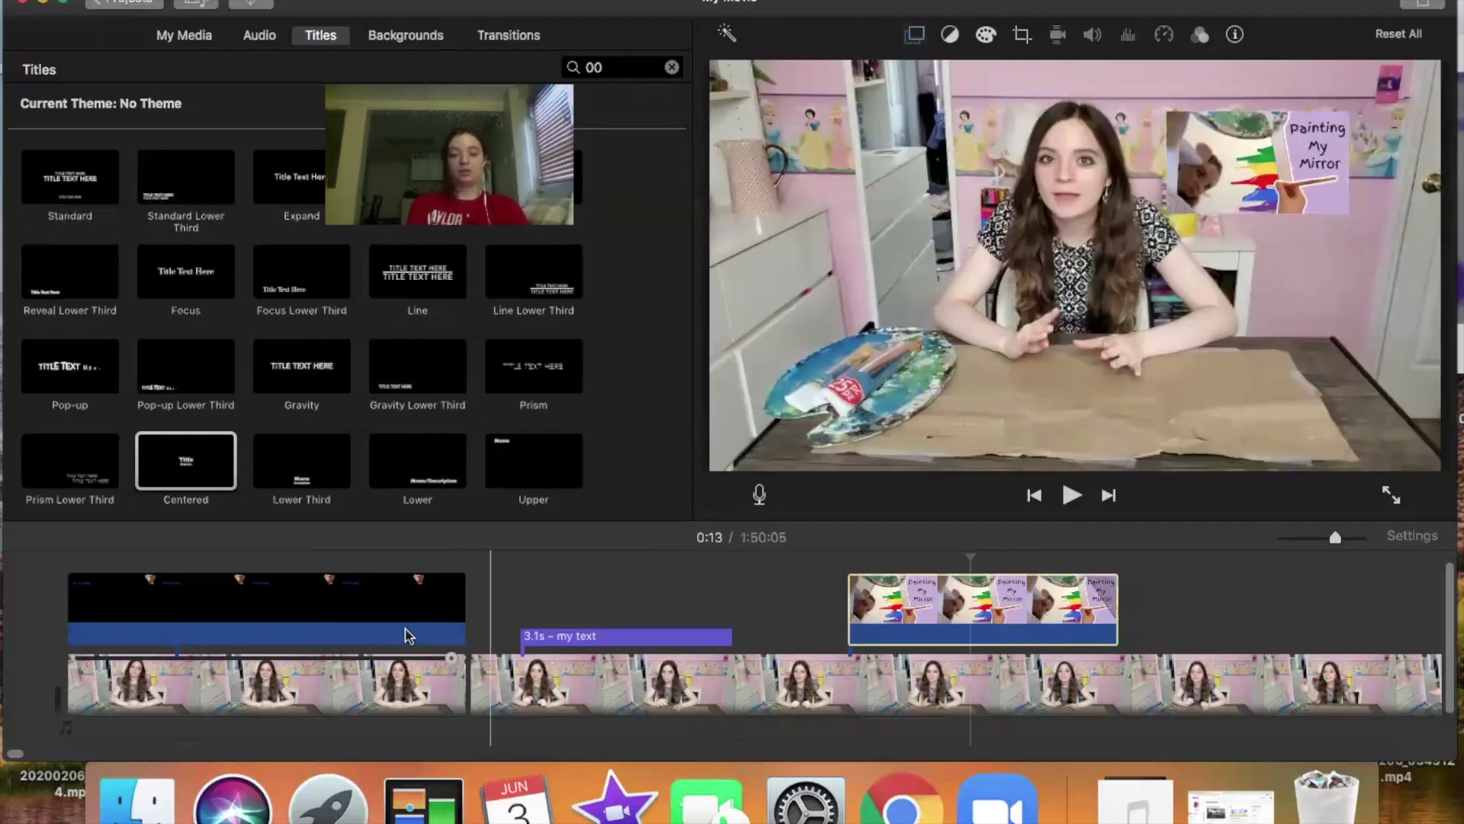
pyautogui.scroll(-2, 321, 587)
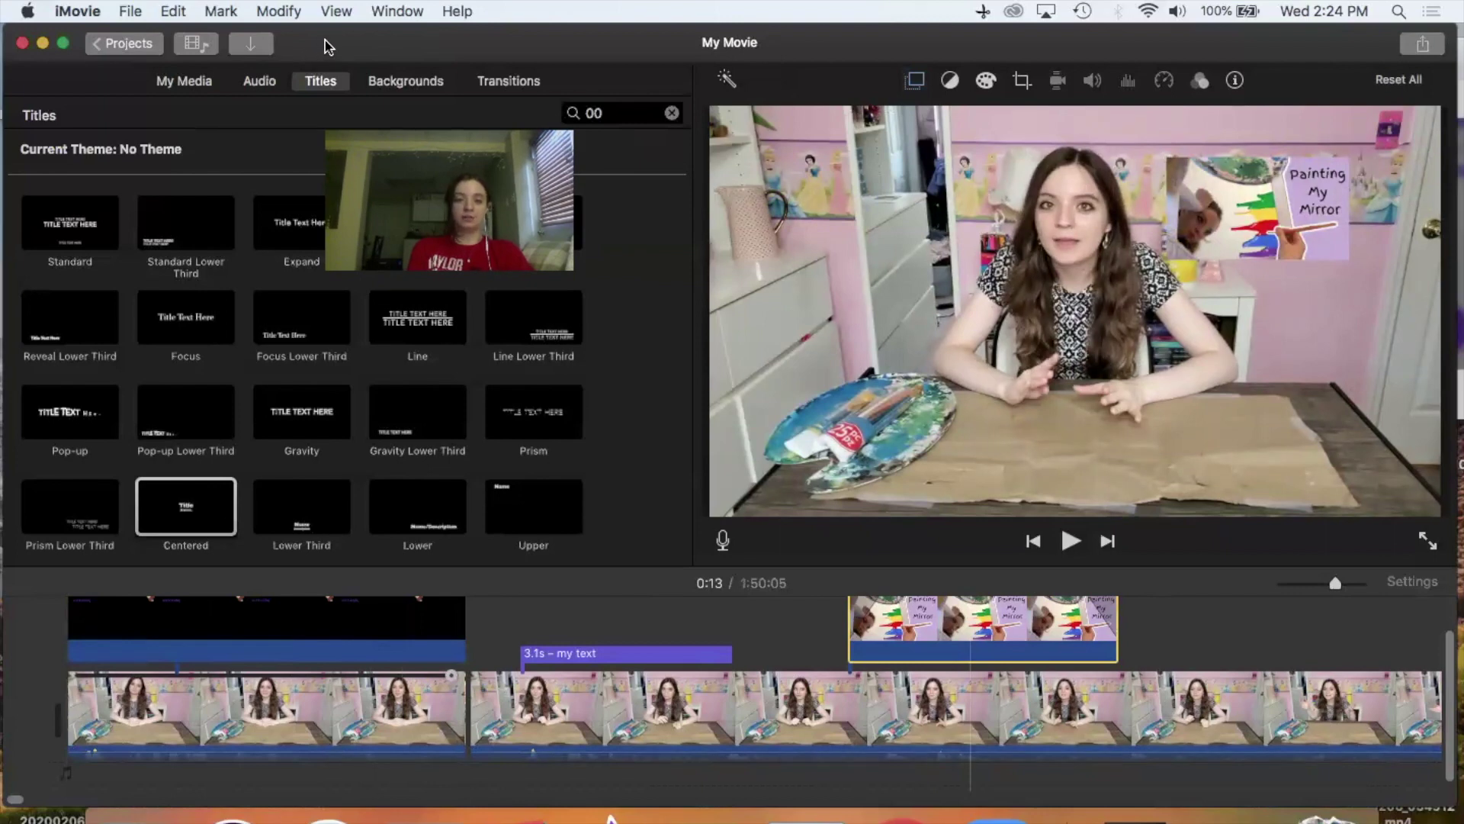
# Return to the project browser, saving the movie under the name test, and reopen the test project
pyautogui.click(108, 46)
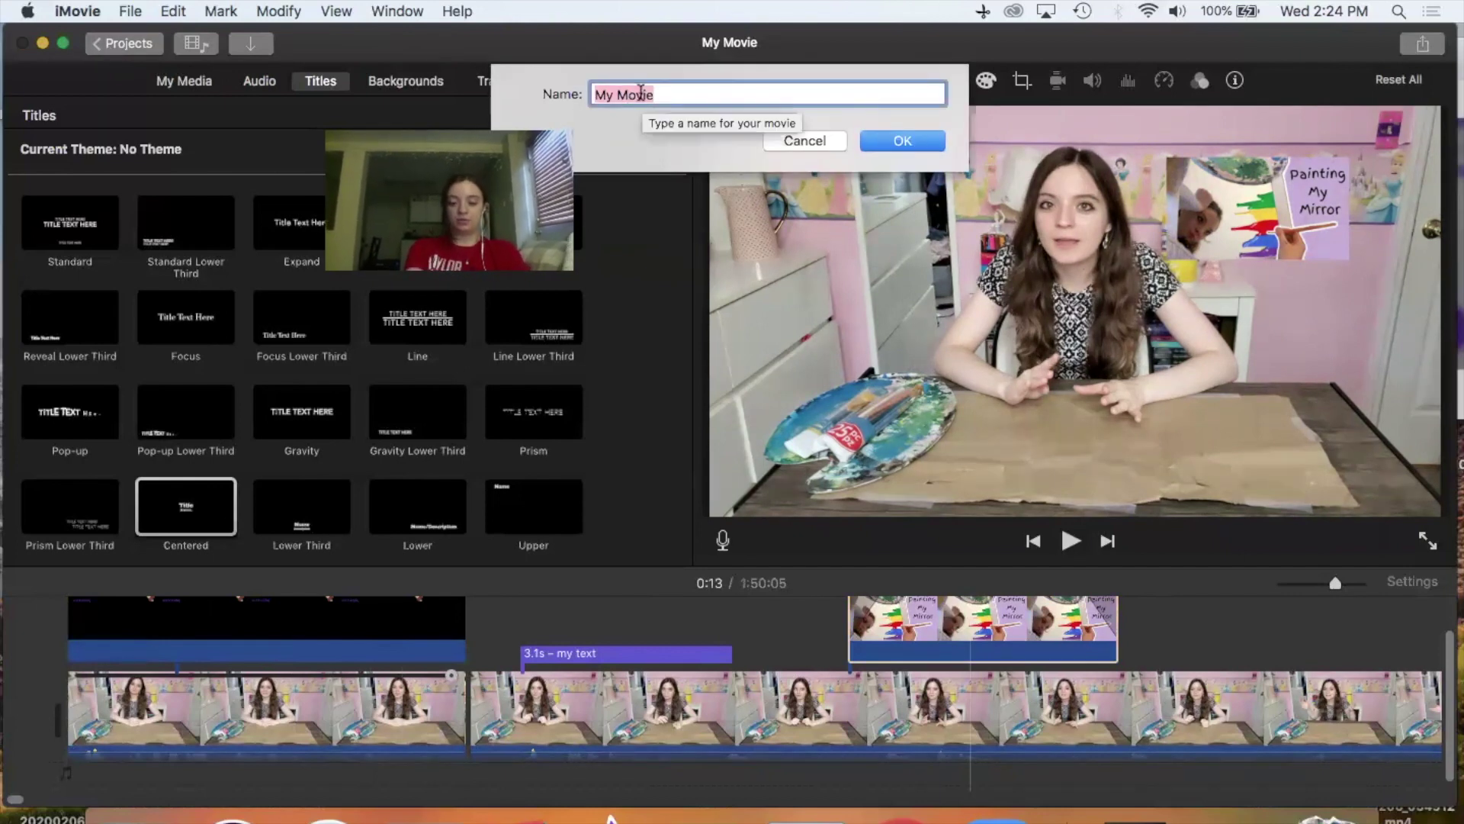
pyautogui.write('test')
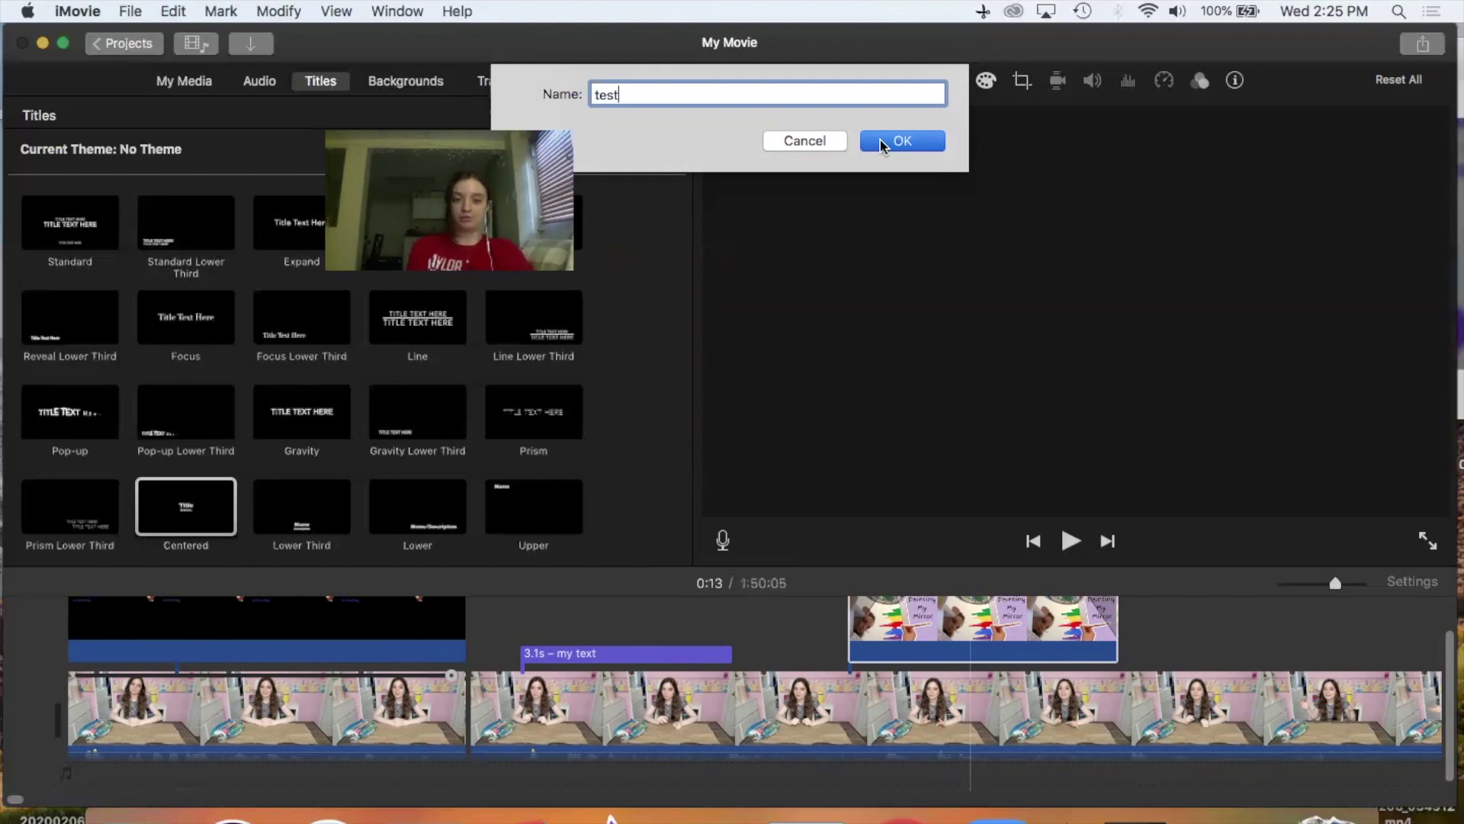
pyautogui.click(880, 140)
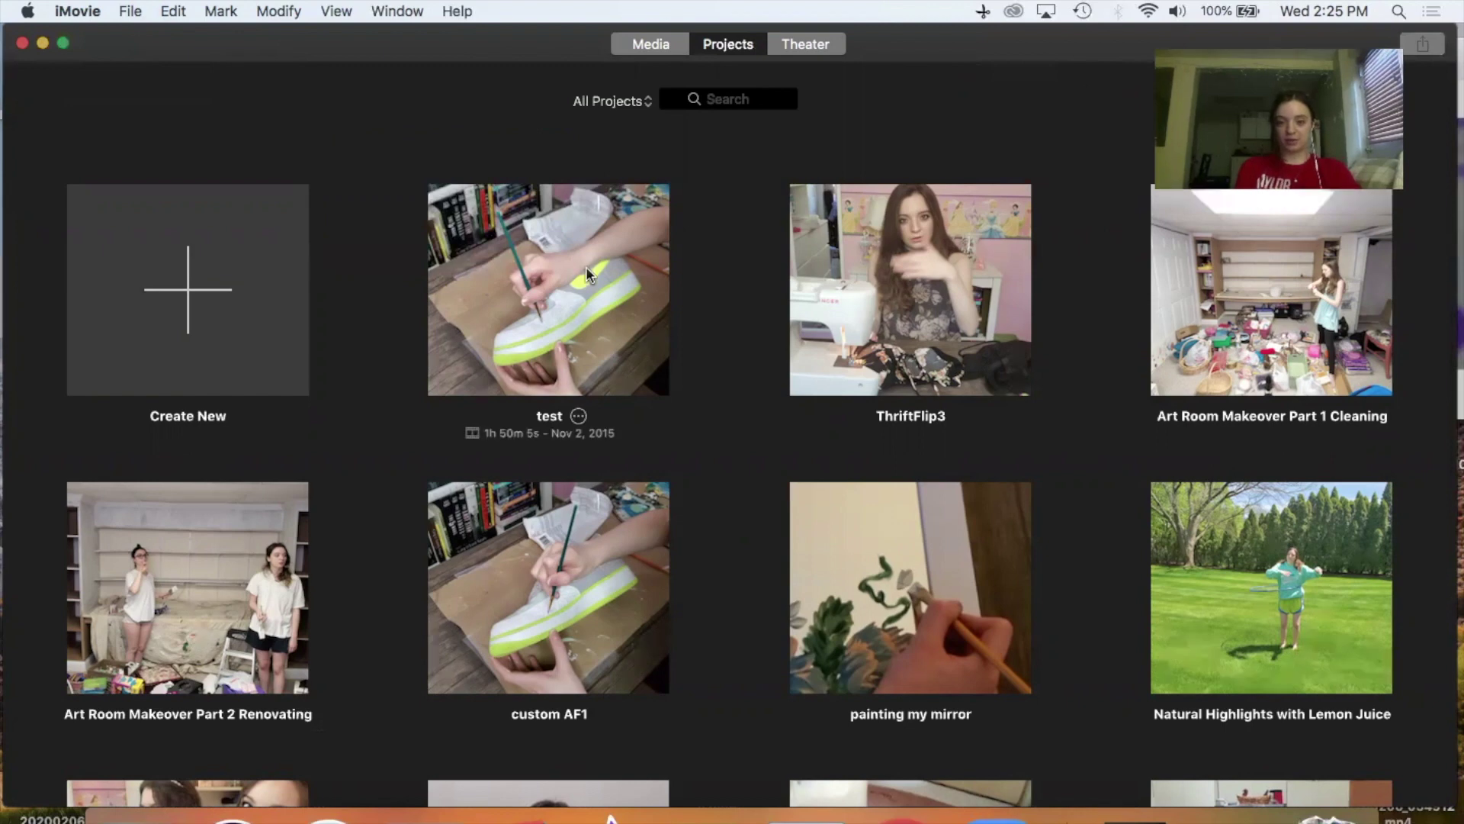
pyautogui.click(557, 267)
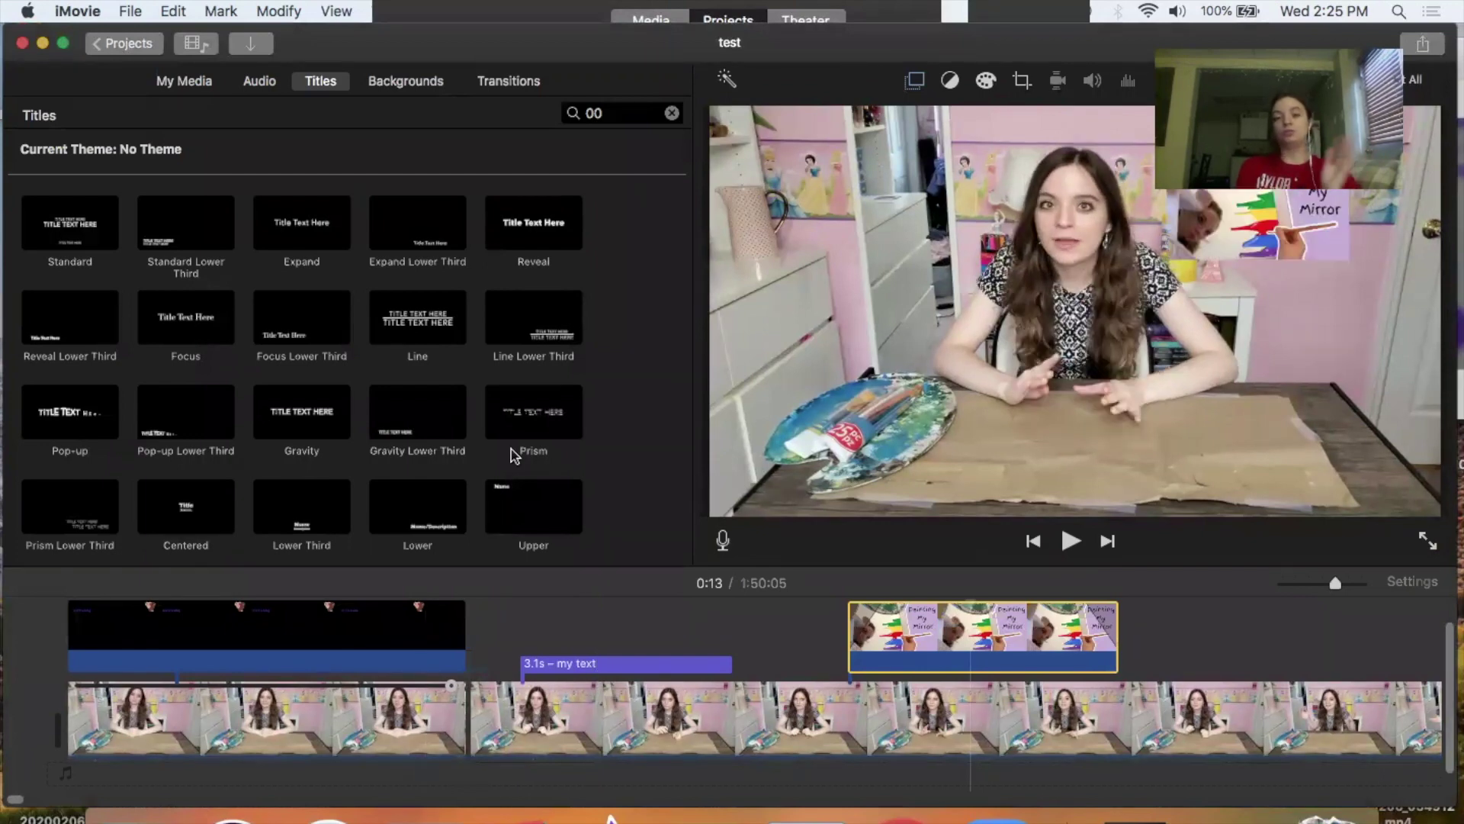
# Start sharing the movie to YouTube and set its title to "my video"
pyautogui.click(128, 13)
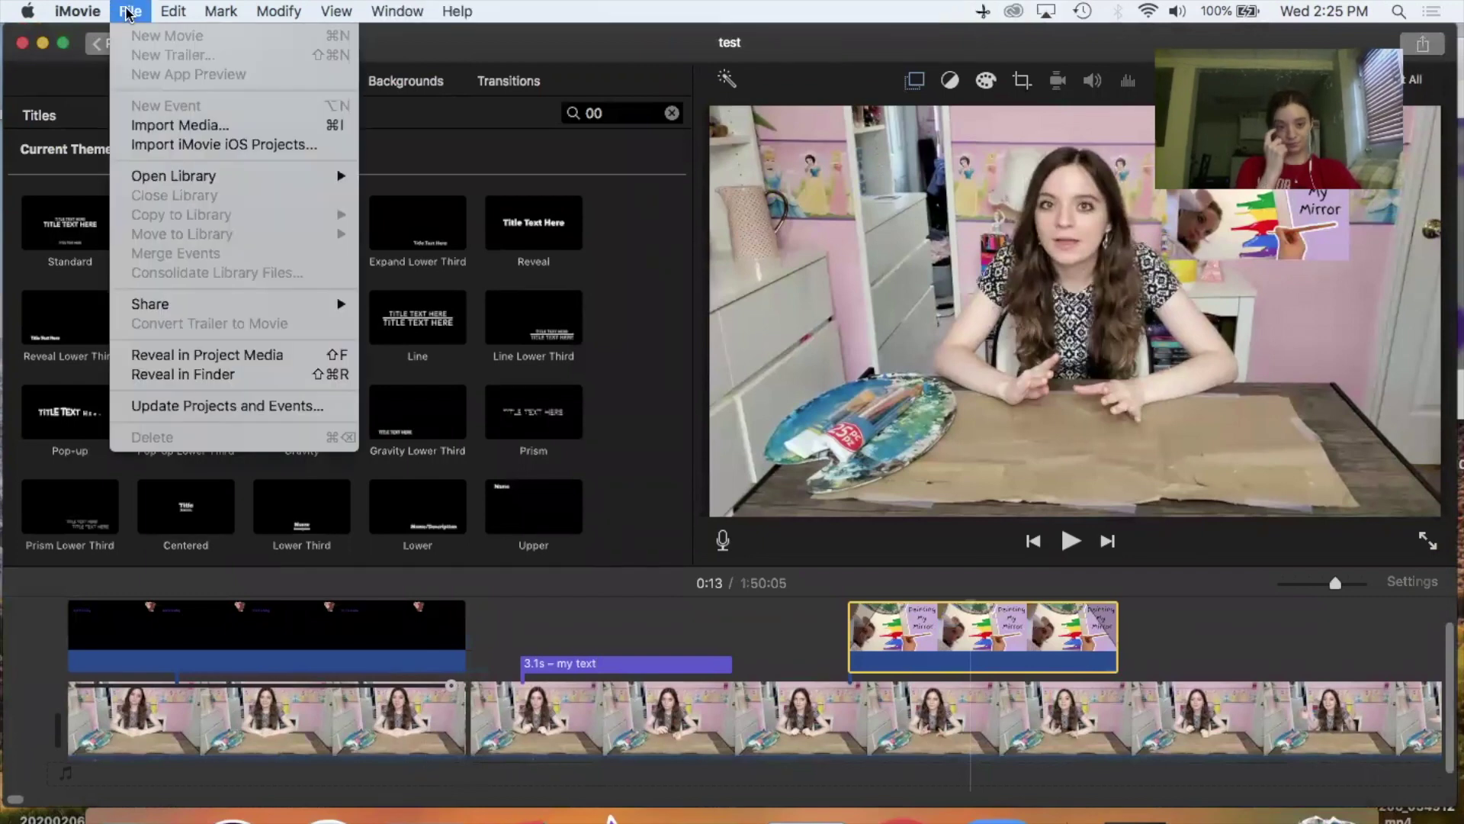
pyautogui.moveTo(186, 305)
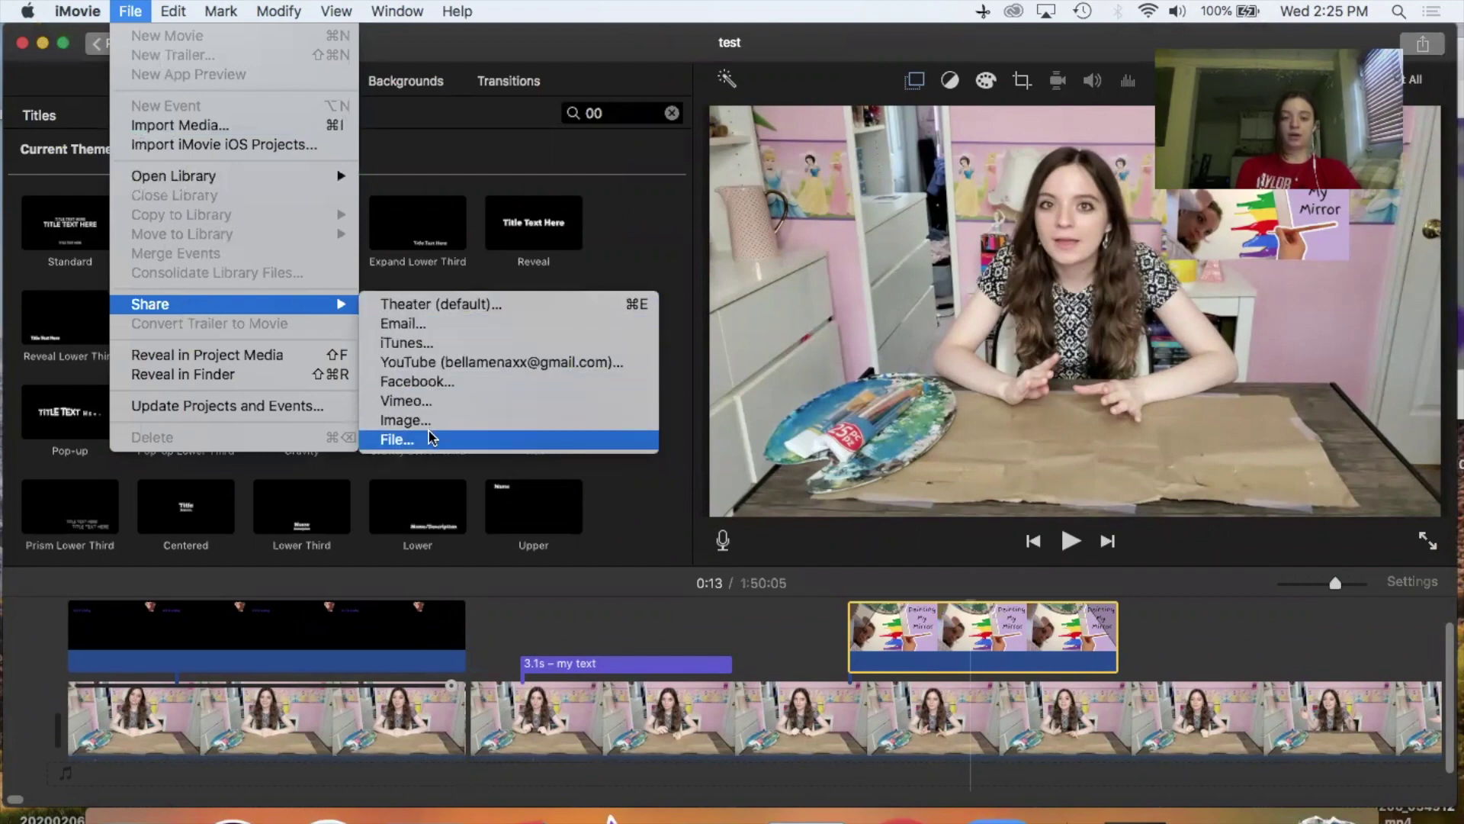
pyautogui.click(440, 363)
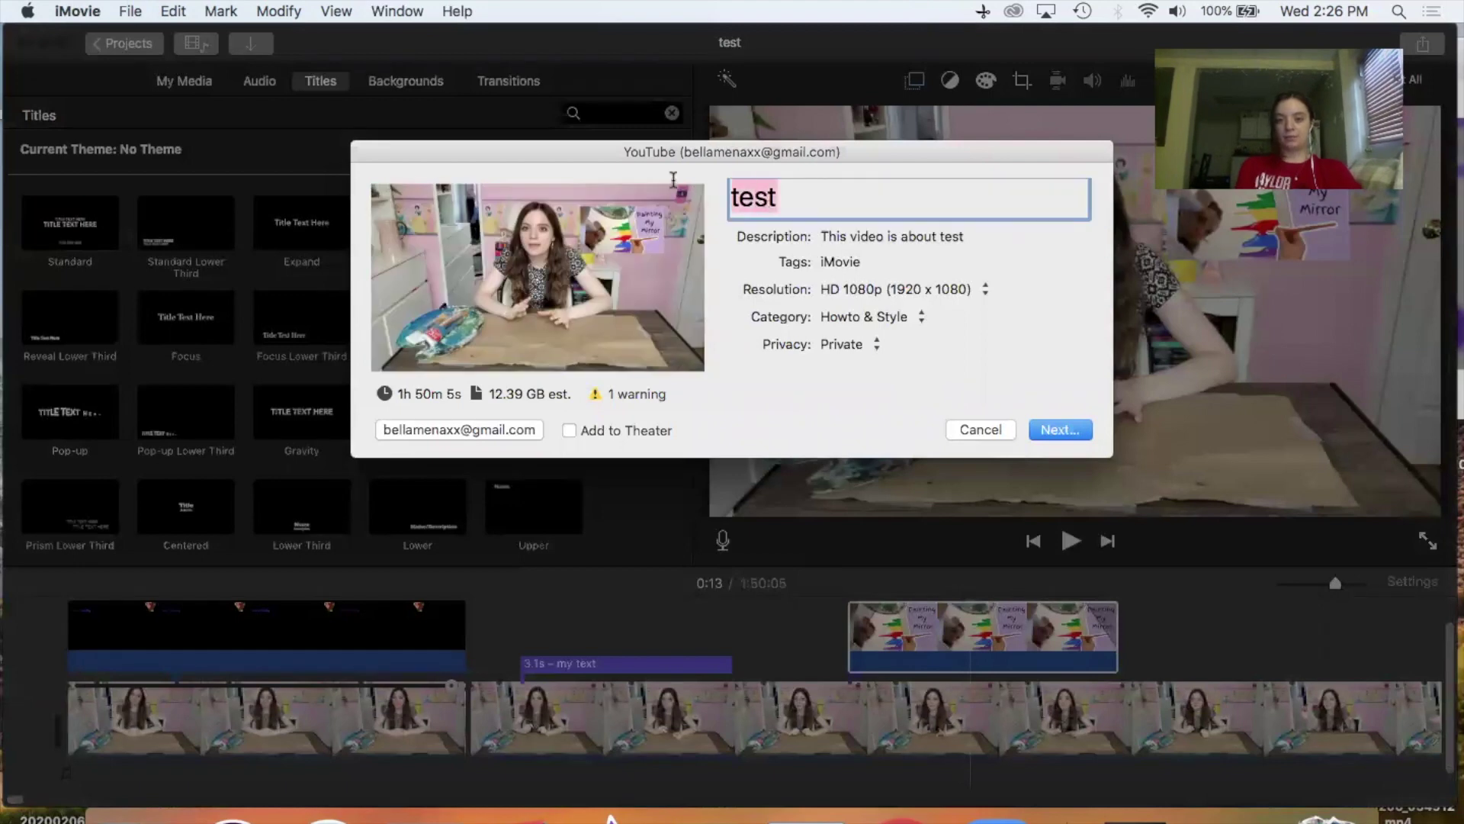
pyautogui.write('my video')
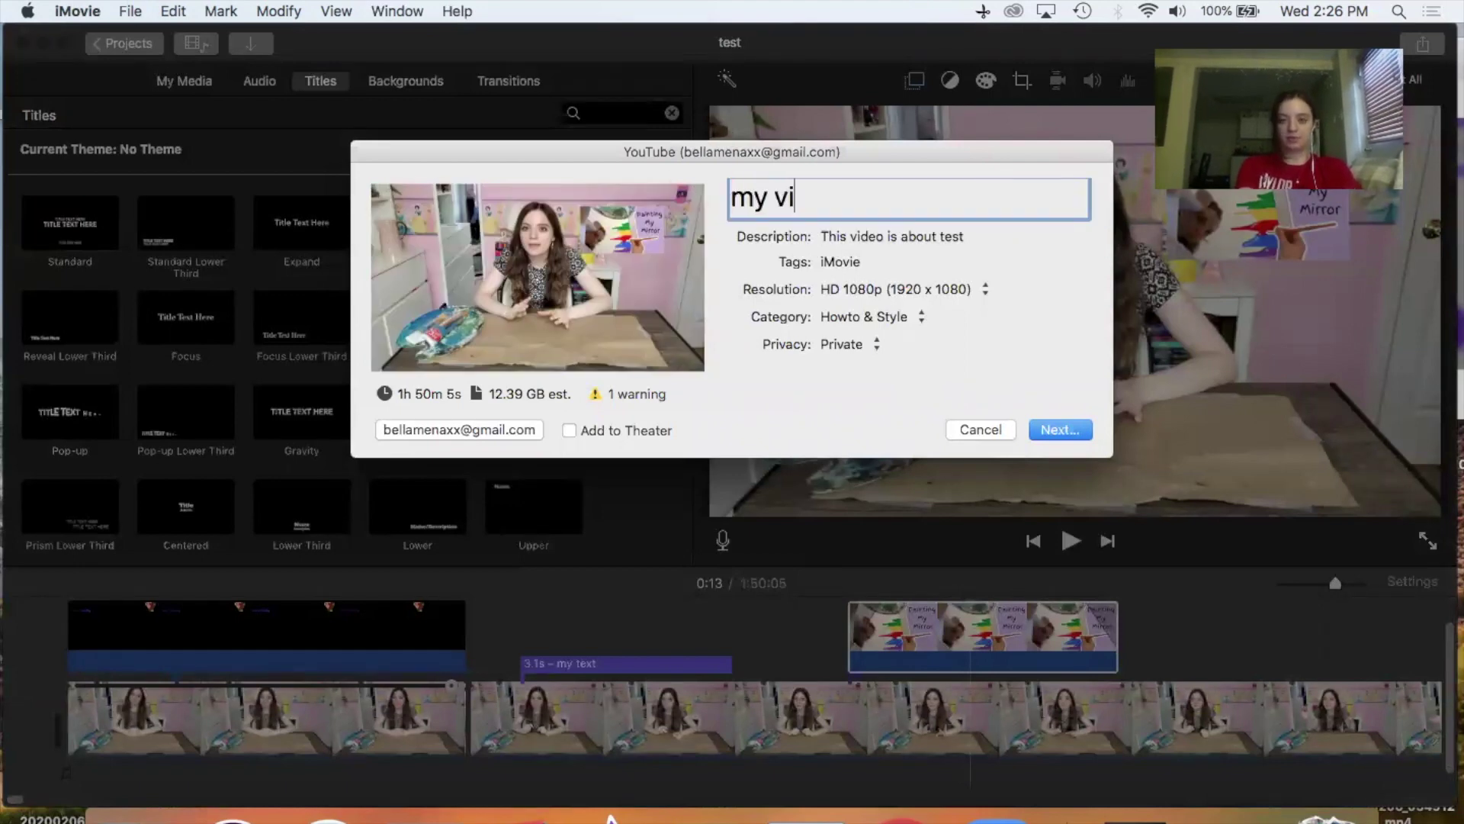
# Review the YouTube upload's description, tags, resolution and privacy options, keeping privacy on Private
pyautogui.click(841, 237)
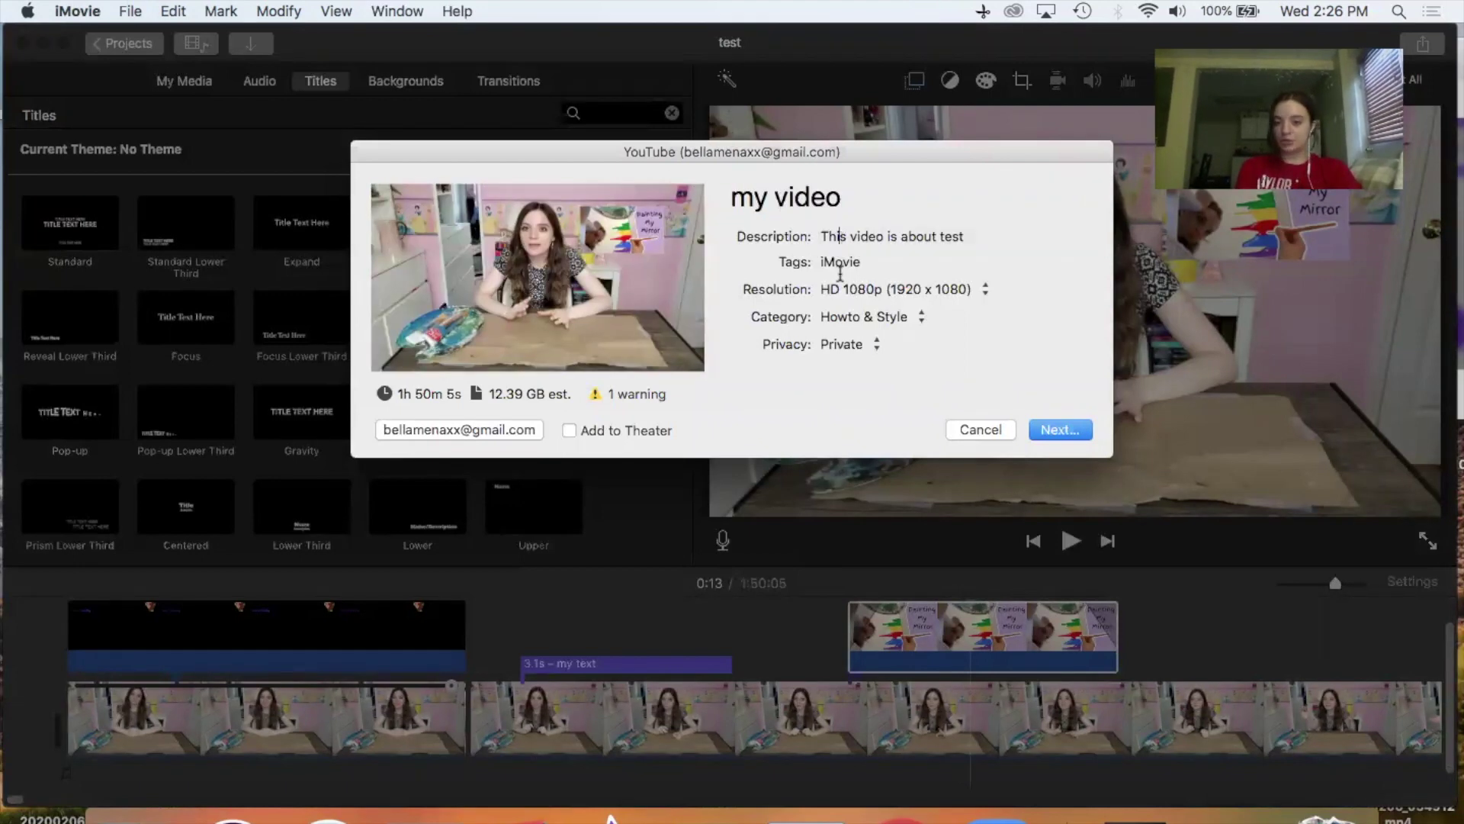
pyautogui.click(841, 265)
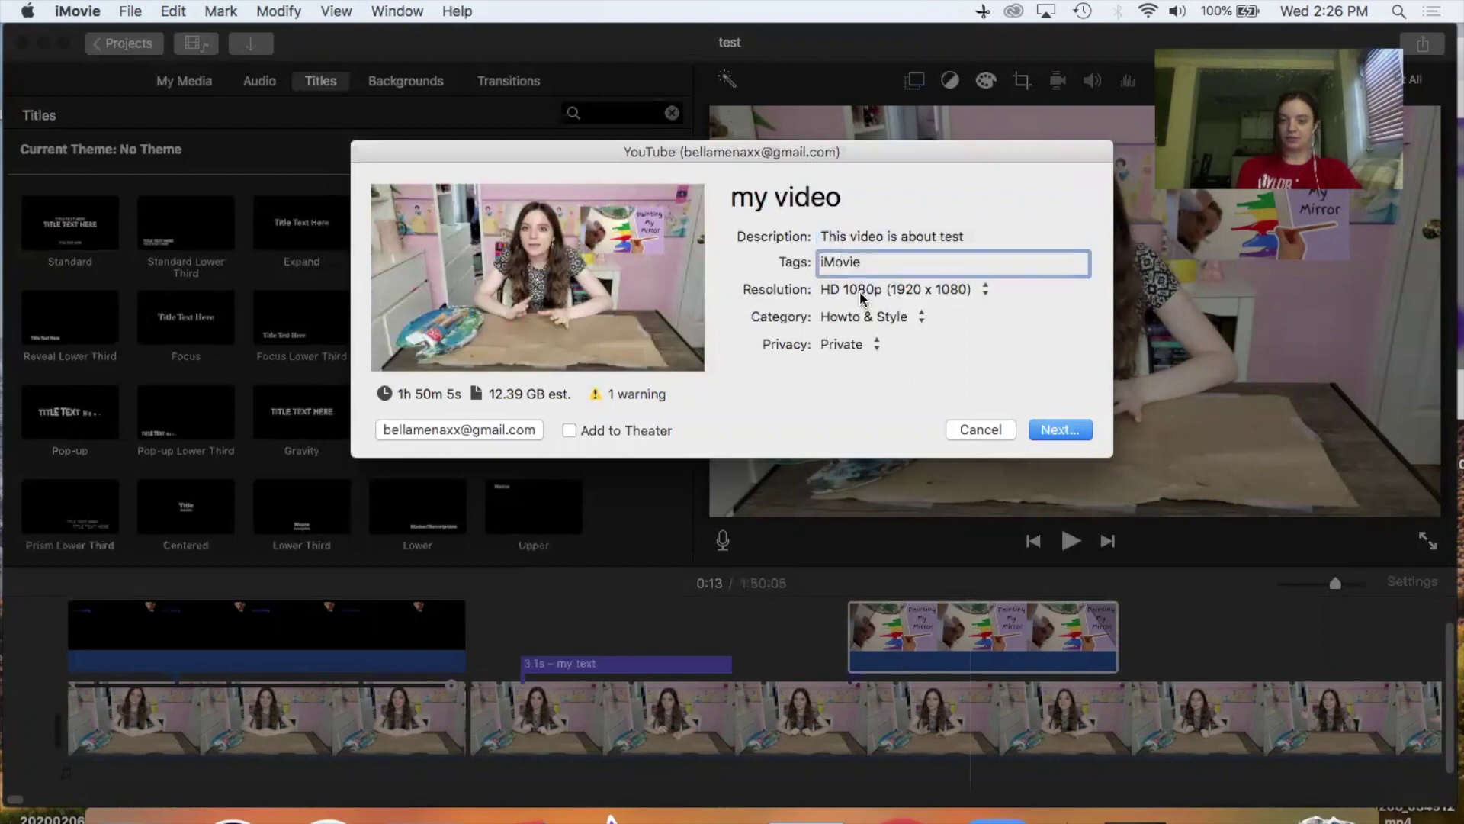
pyautogui.click(858, 291)
pyautogui.click(802, 403)
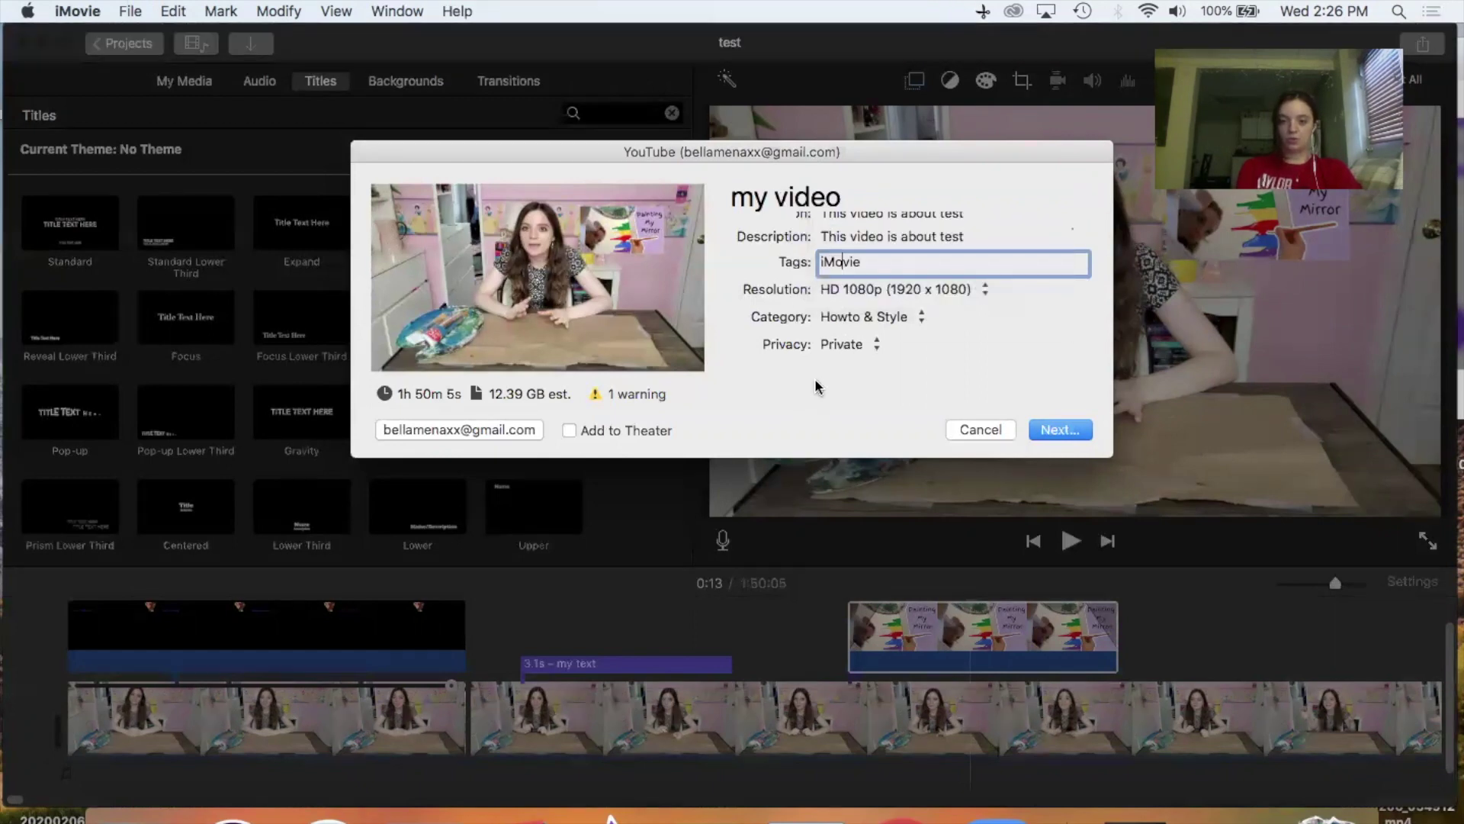
pyautogui.click(845, 342)
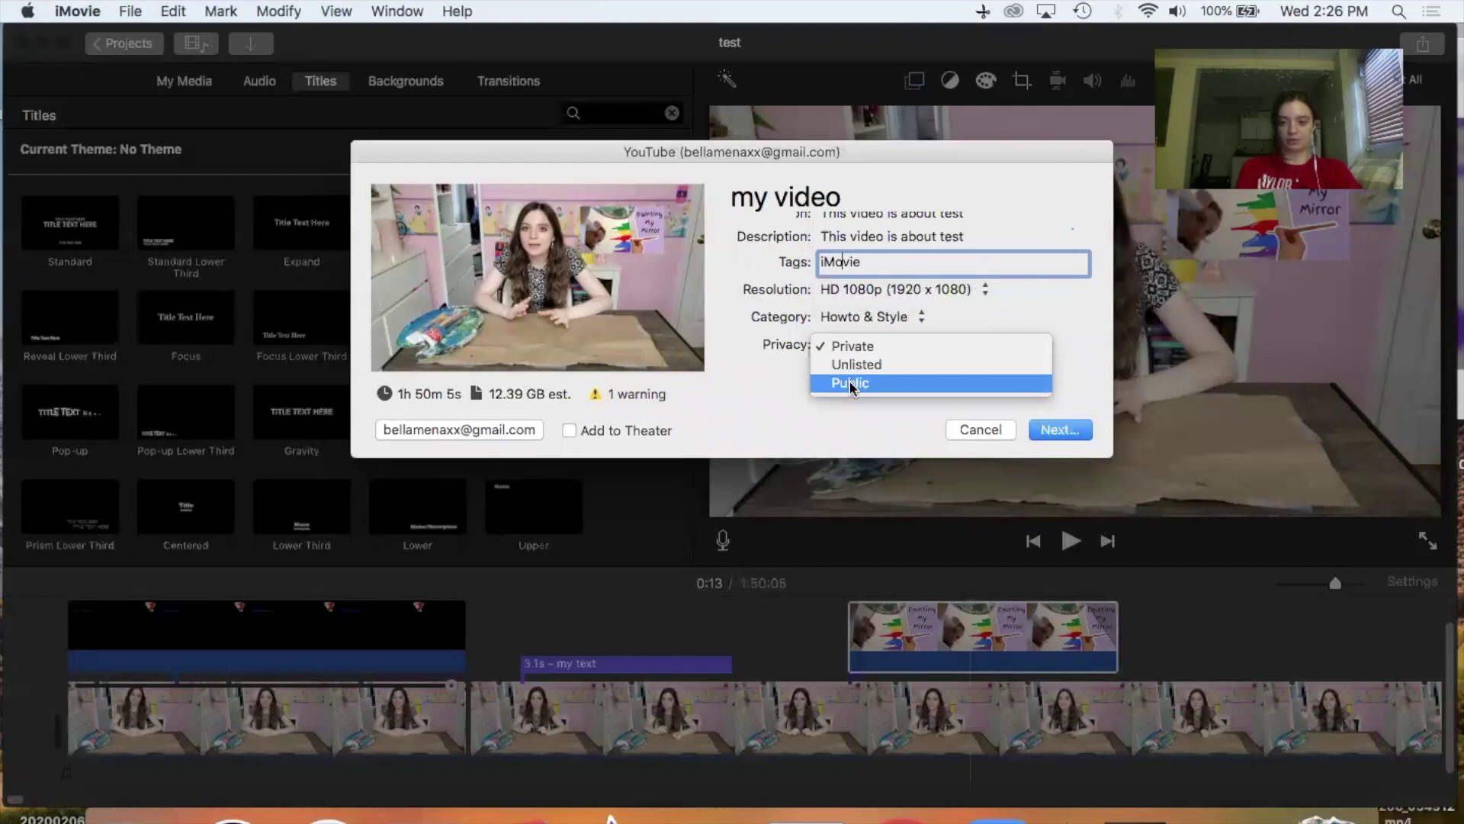
pyautogui.click(736, 365)
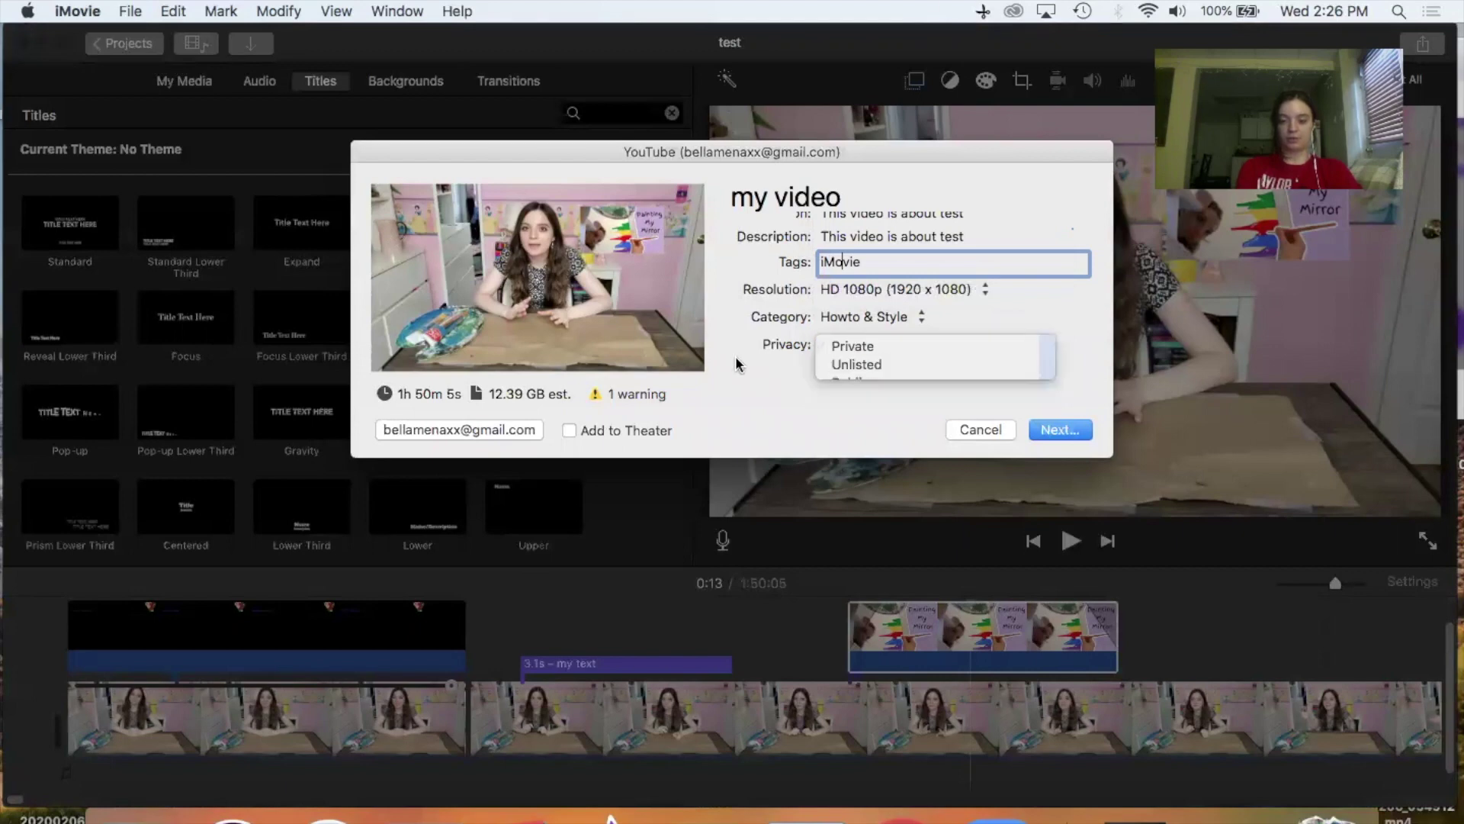
# Continue to the YouTube Terms of Service, then cancel both the publishing and the share
pyautogui.click(1059, 431)
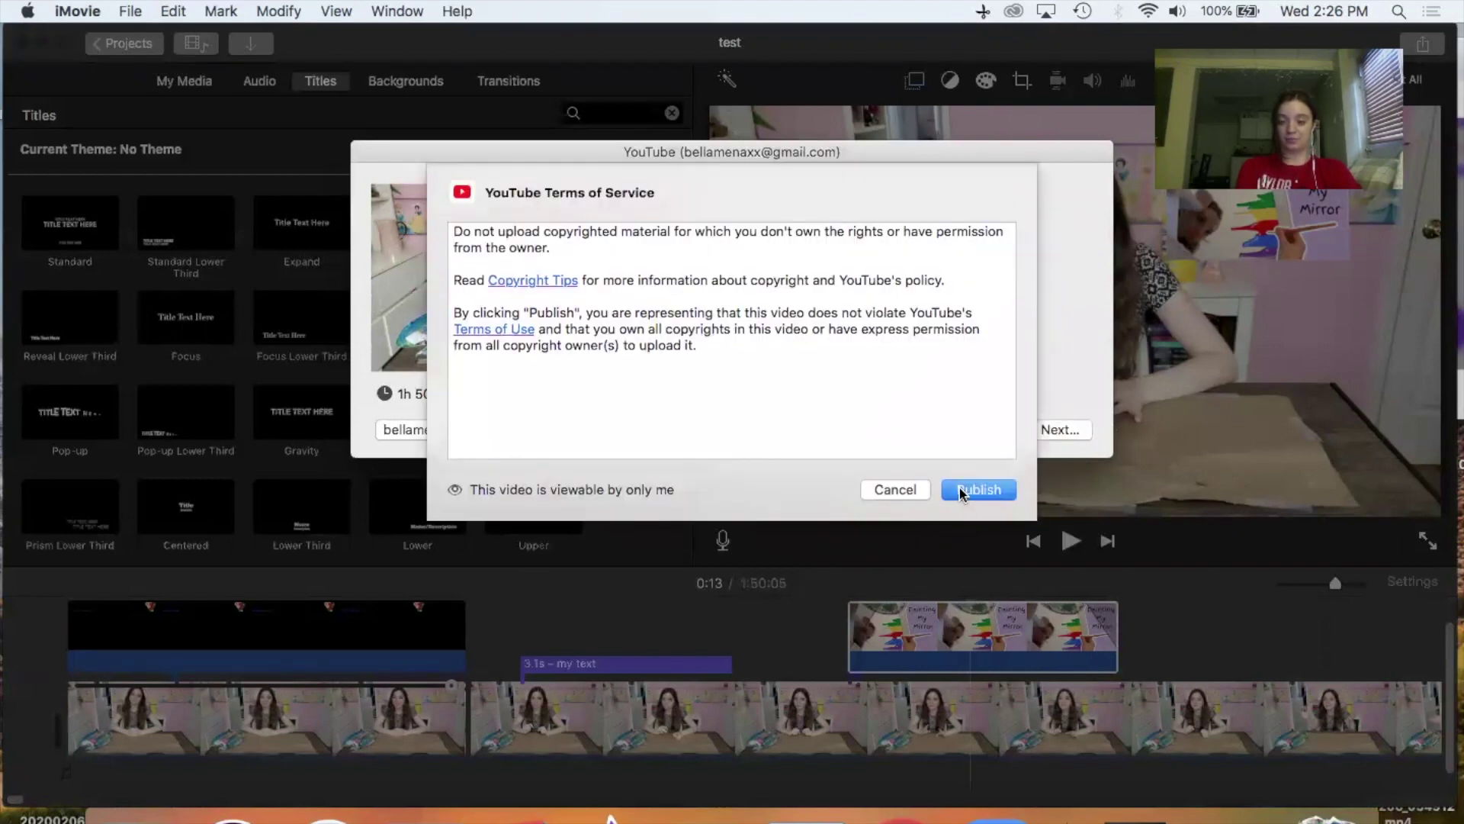
pyautogui.click(891, 490)
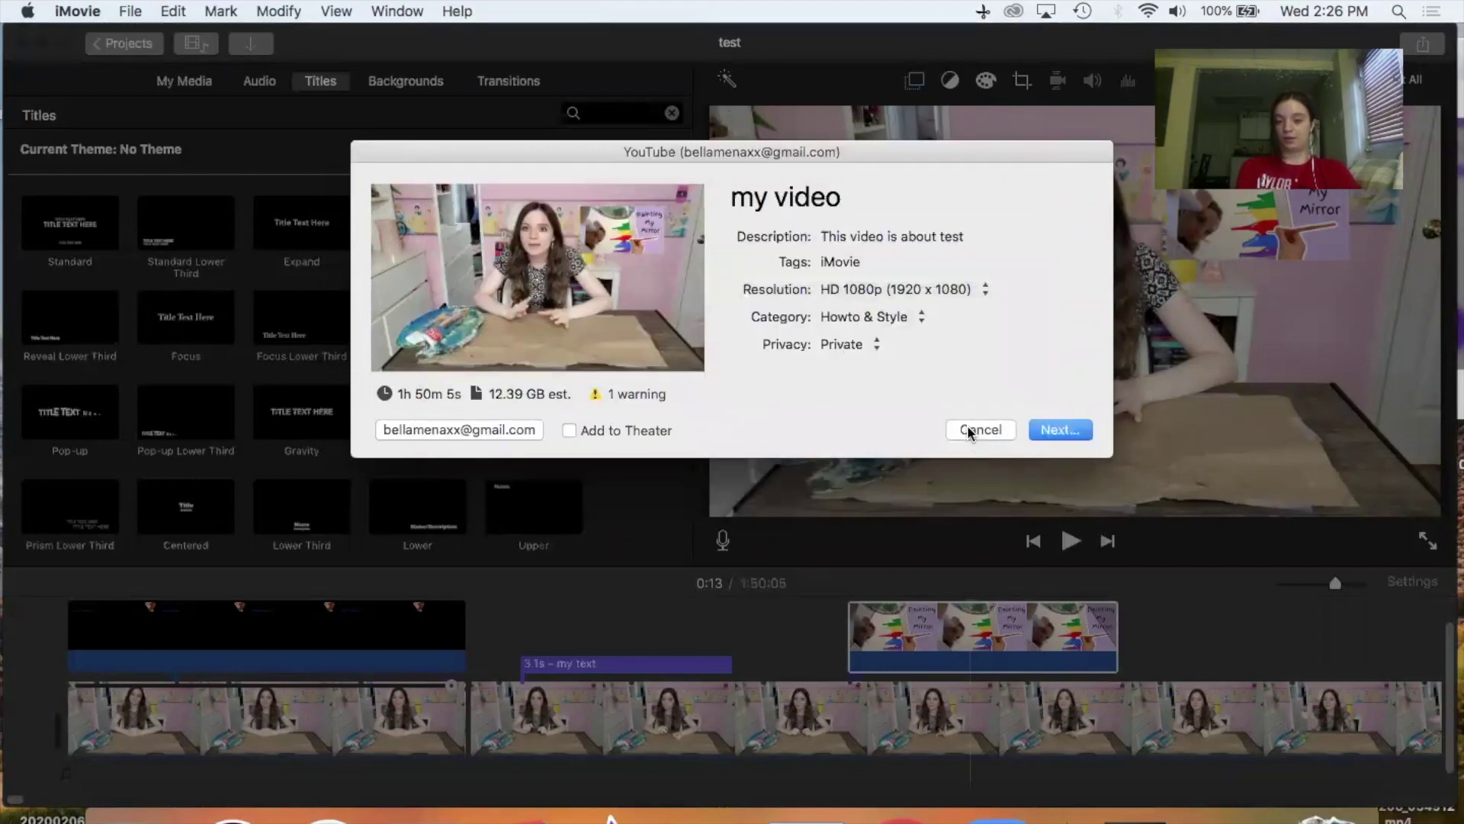
pyautogui.click(967, 424)
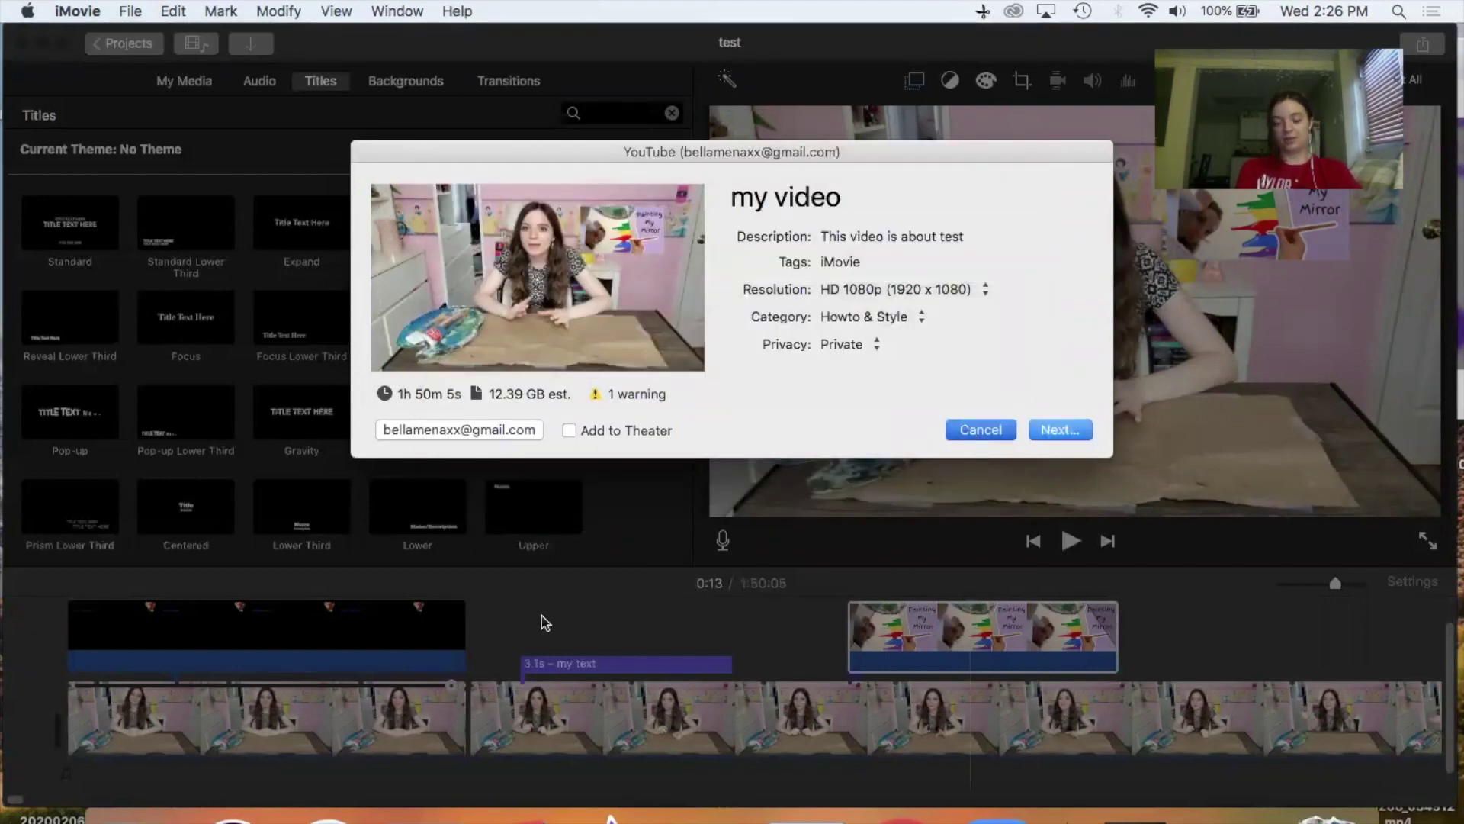